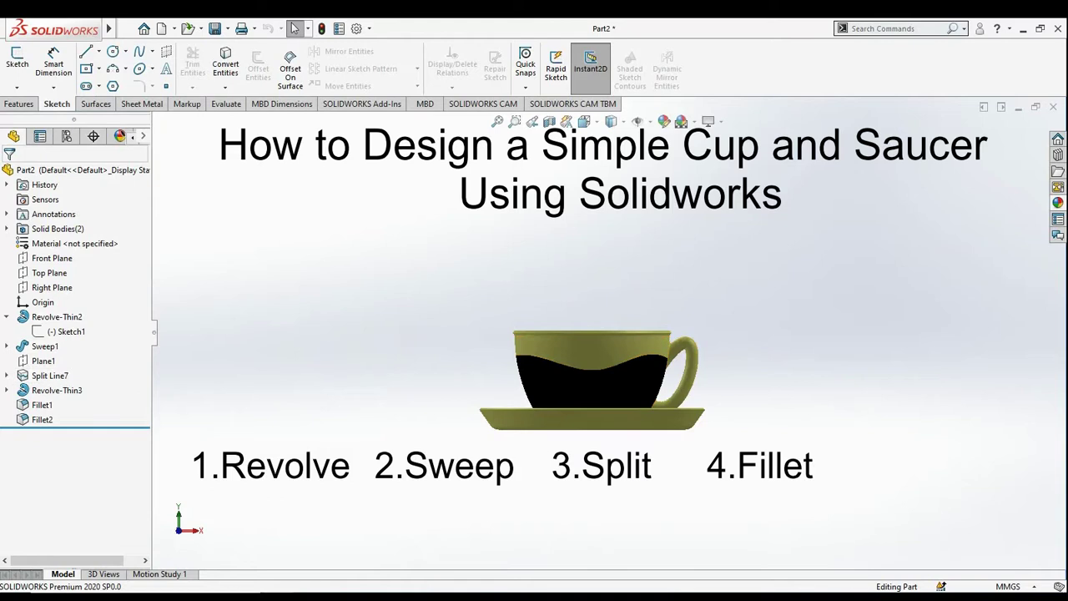
# Open the New SOLIDWORKS Document dialog with Ctrl+N.
pyautogui.hotkey('ctrl', 'n')
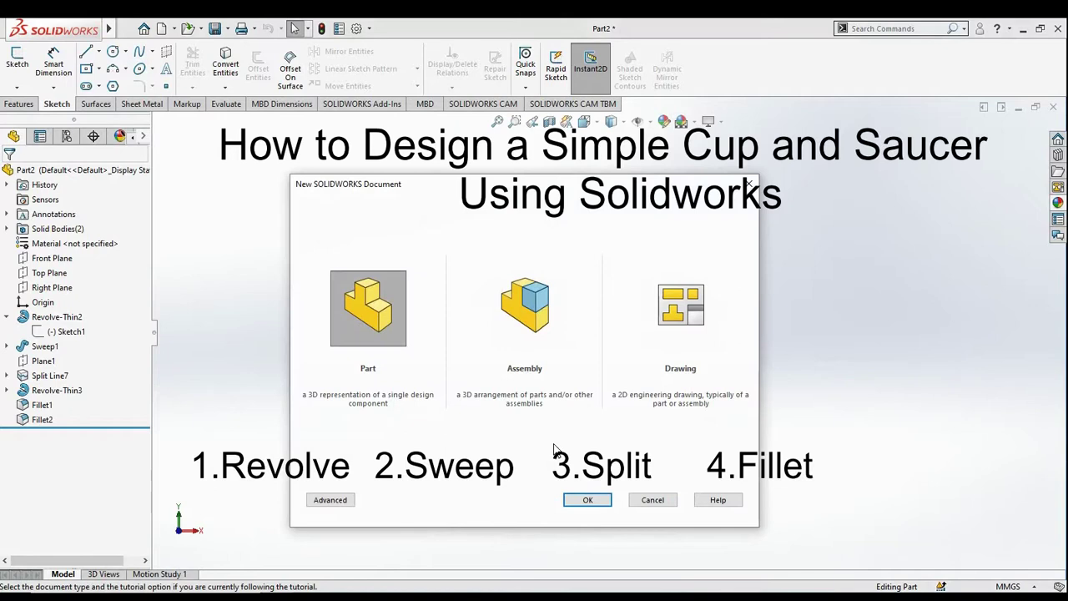
# Create a new part and set its units to MMGS (millimetre, gram, second).
pyautogui.click(574, 502)
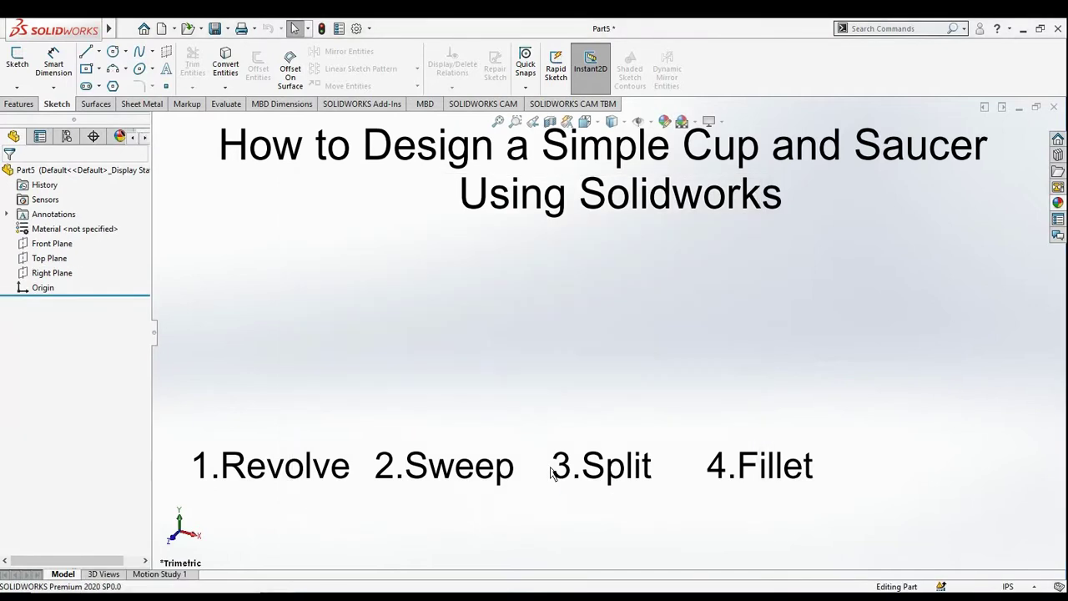
pyautogui.click(1010, 587)
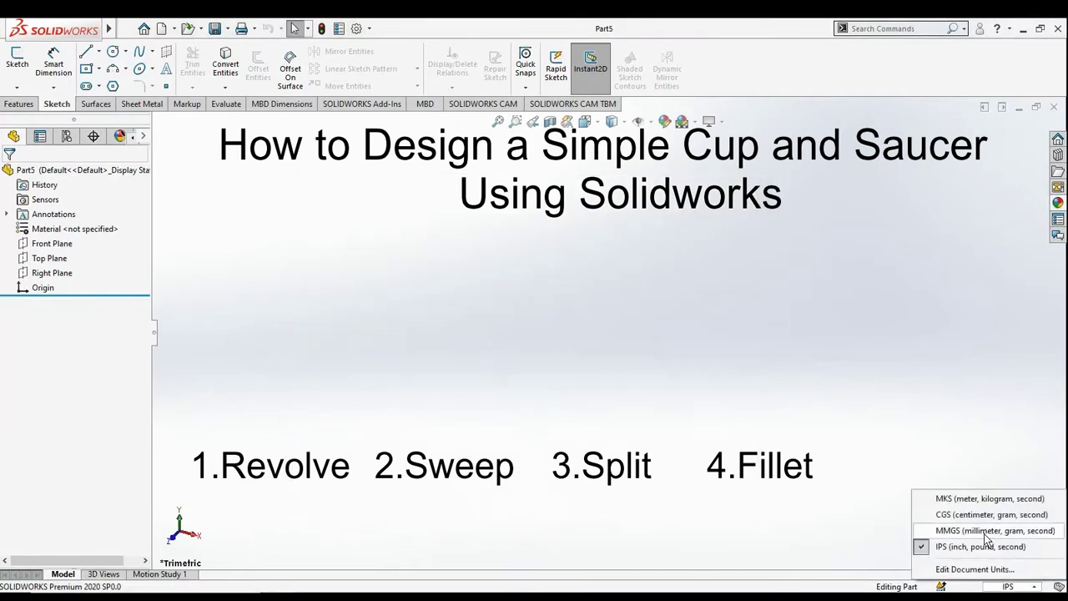
pyautogui.click(987, 535)
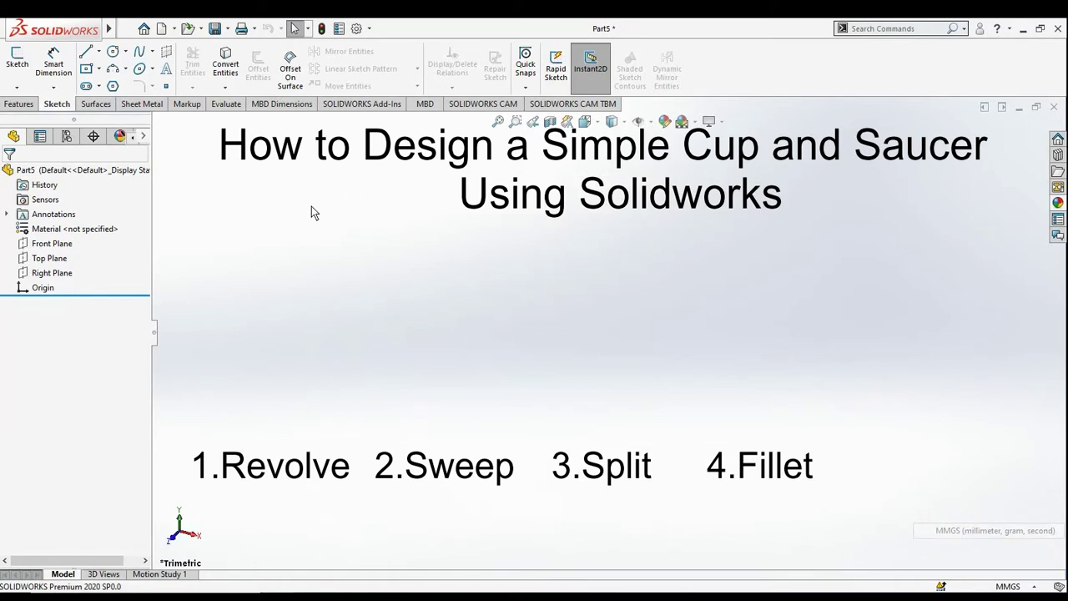
# Sketch a vertical, infinite-length centerline through the origin on the Front Plane.
pyautogui.click(49, 244)
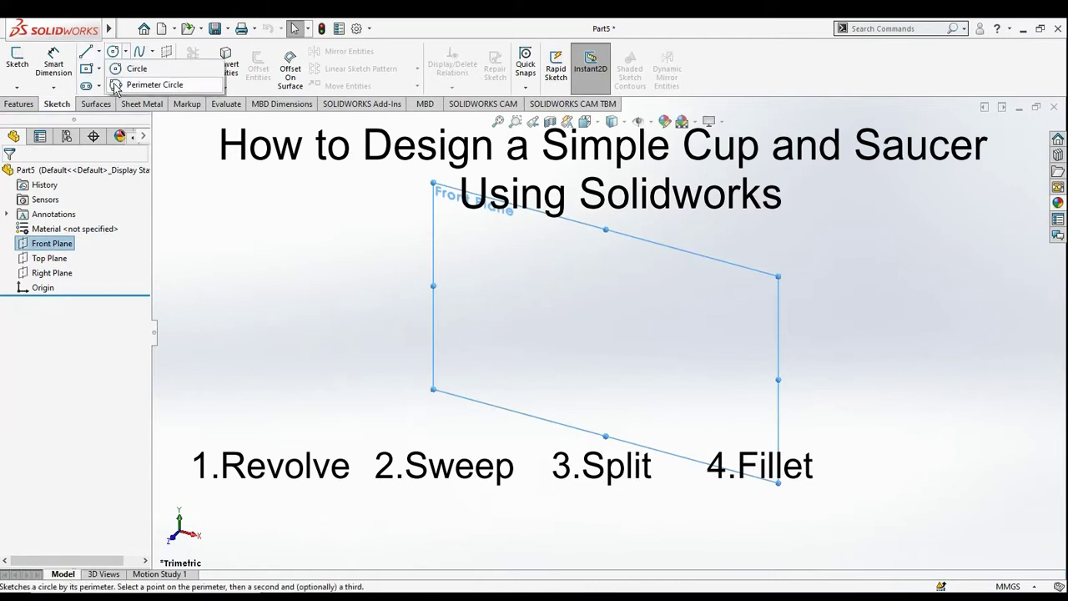
pyautogui.click(98, 51)
pyautogui.click(101, 85)
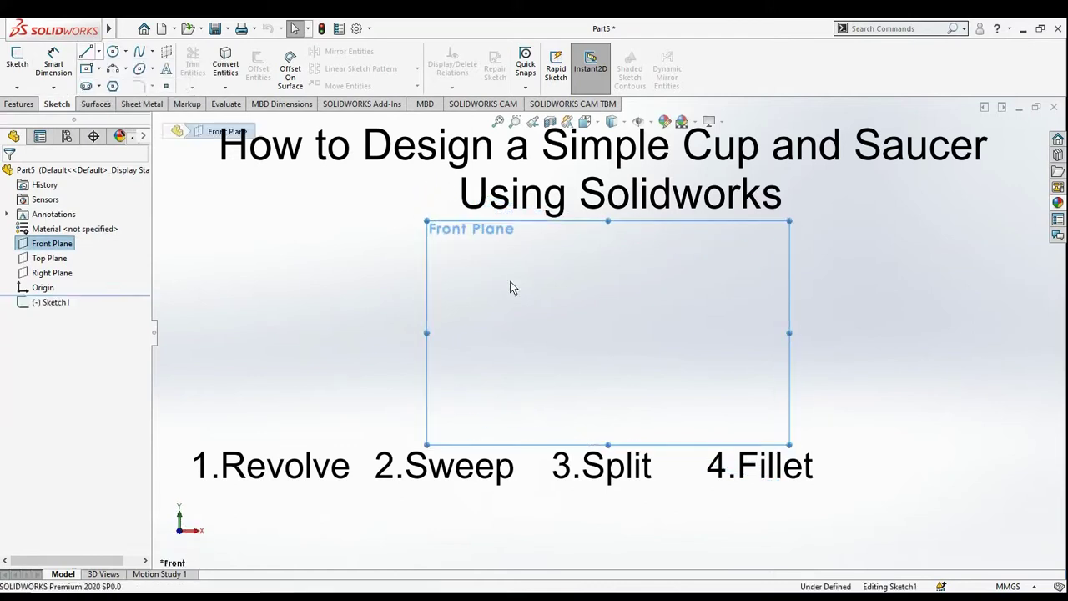
pyautogui.click(28, 278)
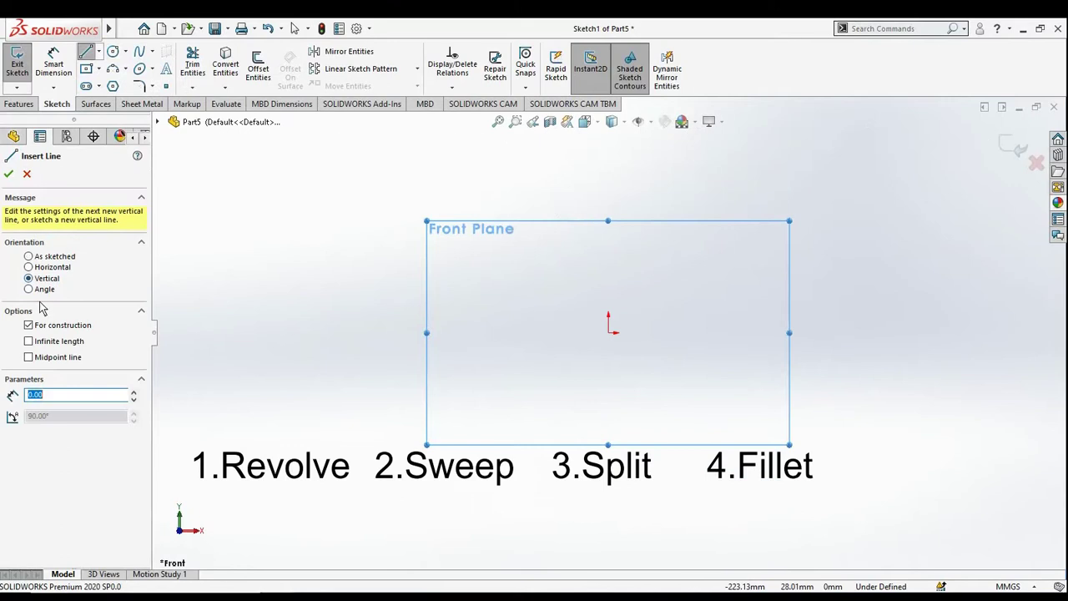
pyautogui.click(35, 343)
pyautogui.click(608, 333)
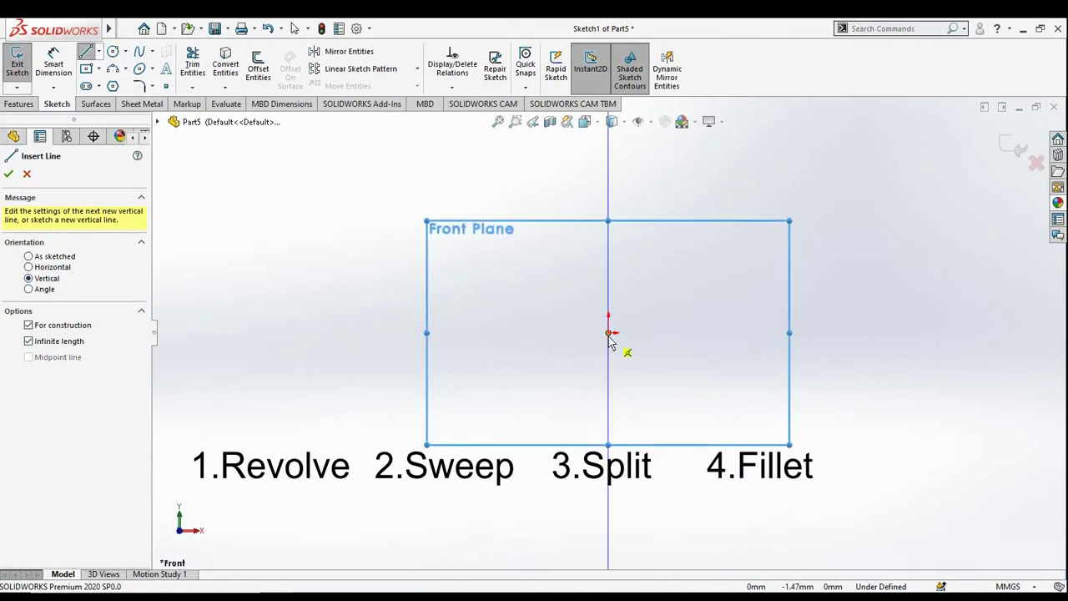
pyautogui.press('Escape')
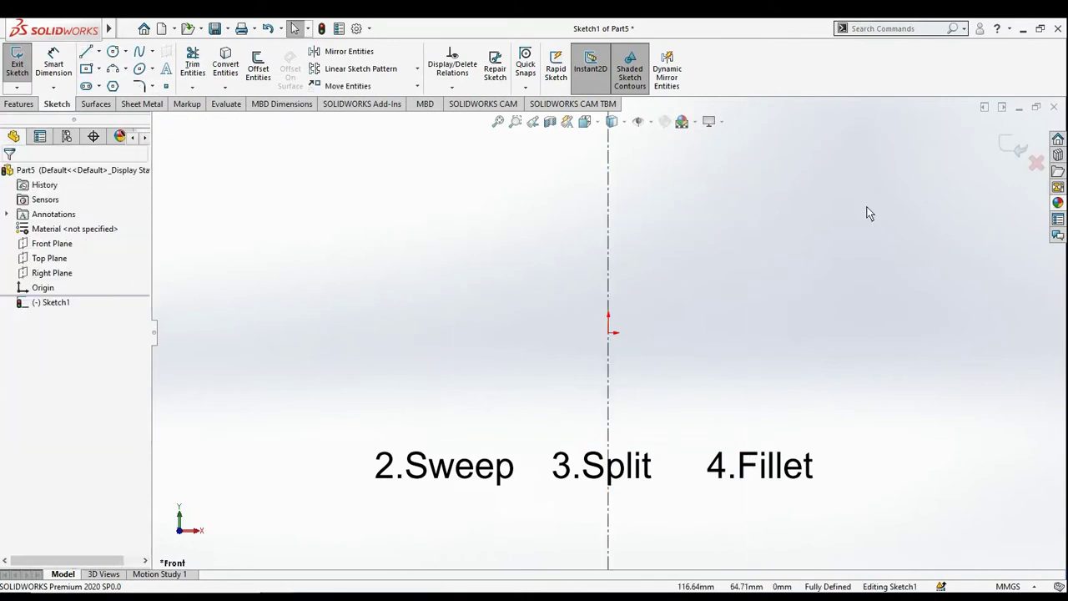
# Draw a small lip arc and a long wall arc below it with 3 Point Arc.
pyautogui.click(124, 69)
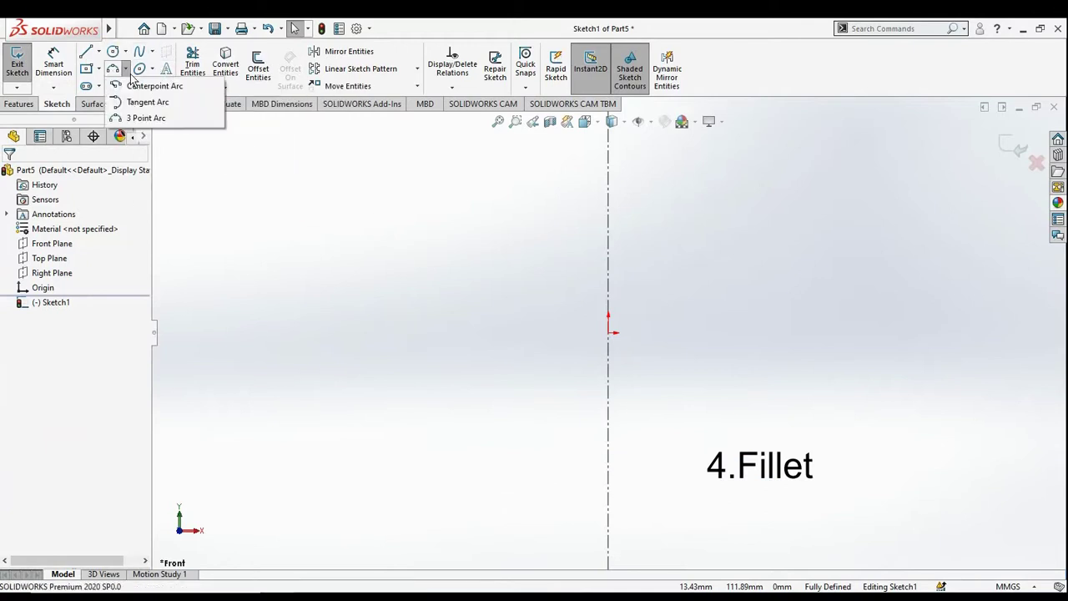
pyautogui.click(138, 119)
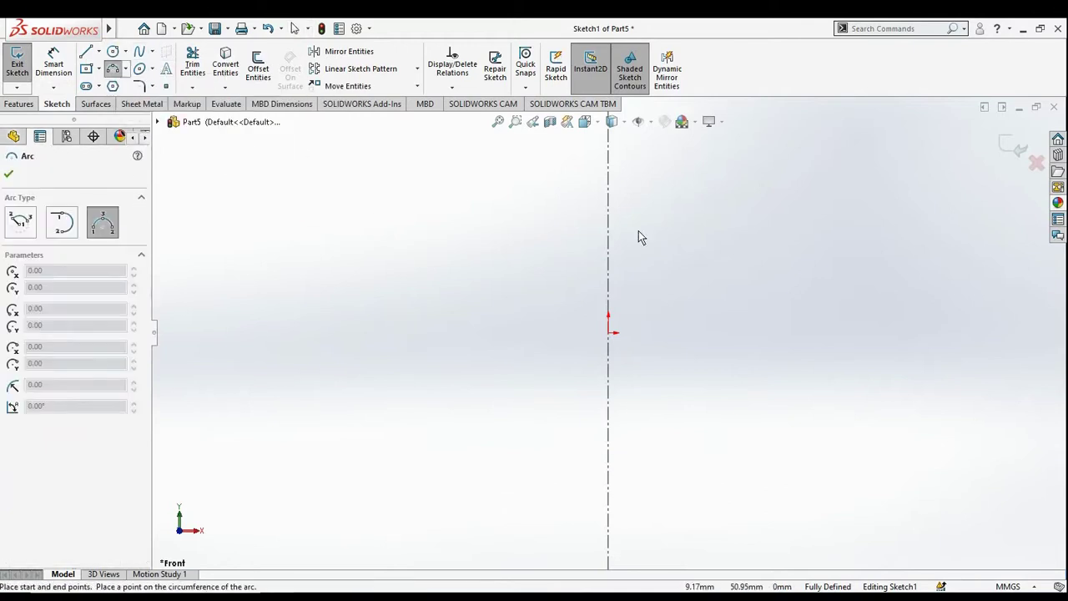
pyautogui.click(732, 203)
pyautogui.click(722, 198)
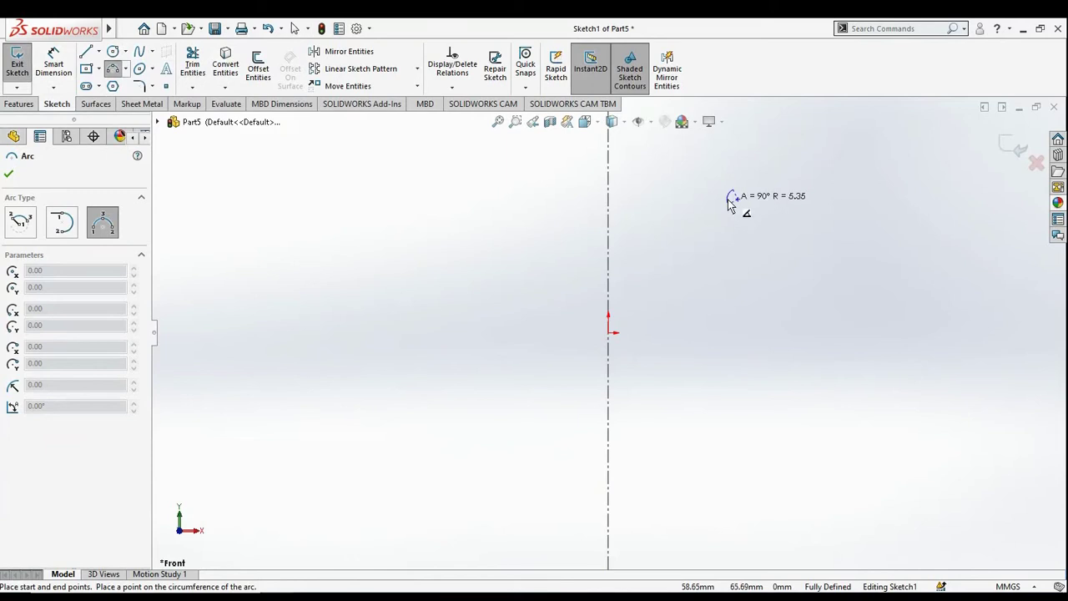
pyautogui.click(728, 205)
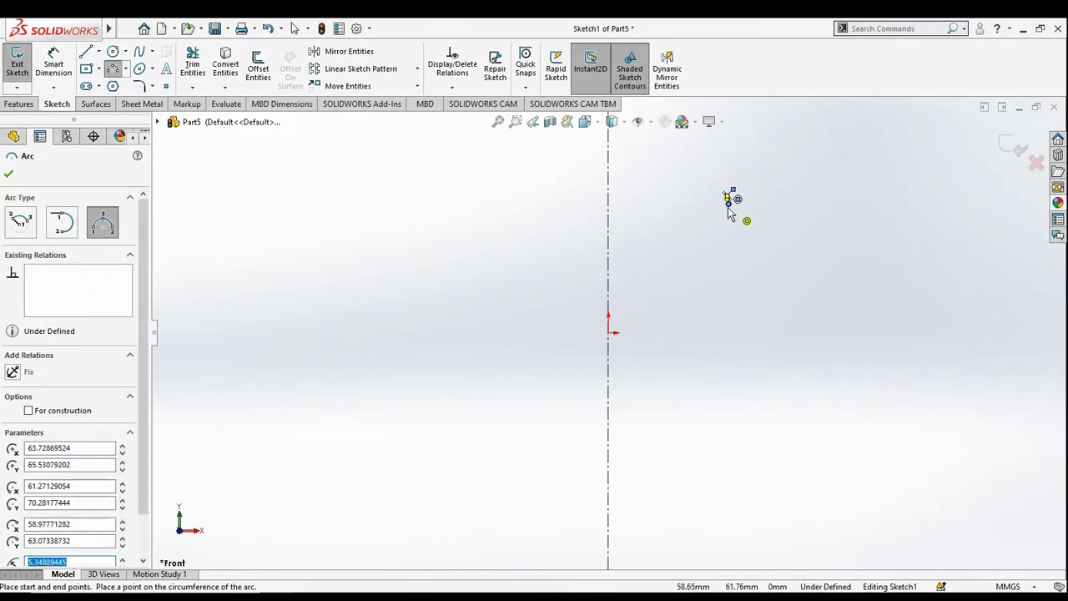
pyautogui.click(729, 204)
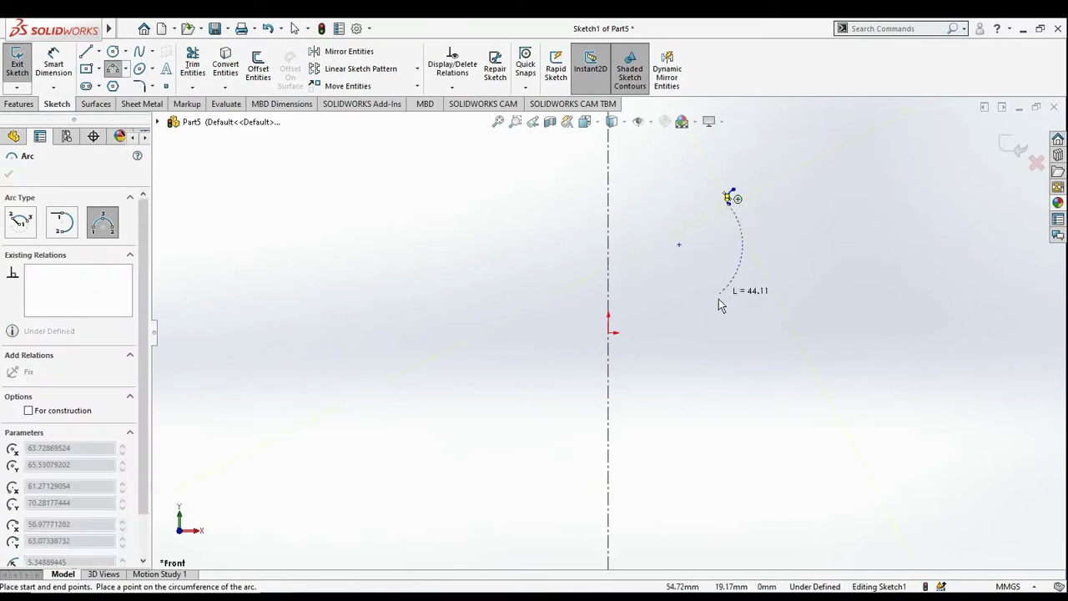
pyautogui.click(693, 334)
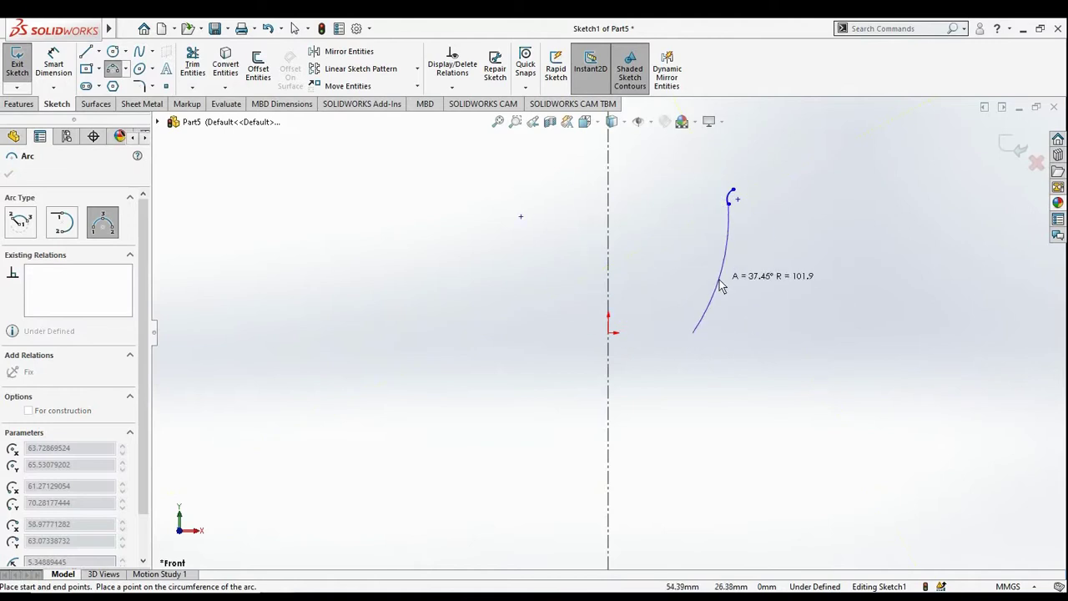
pyautogui.click(720, 281)
# Draw the horizontal base line from the wall arc to the centerline, then select both arcs.
pyautogui.click(86, 51)
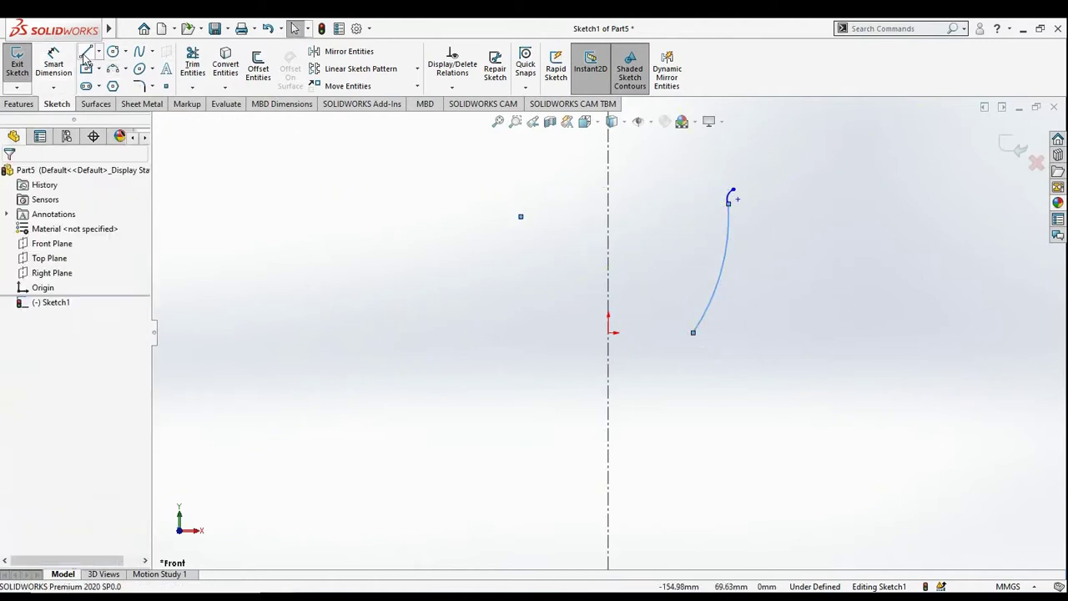
pyautogui.moveTo(694, 334); pyautogui.dragTo(609, 332)
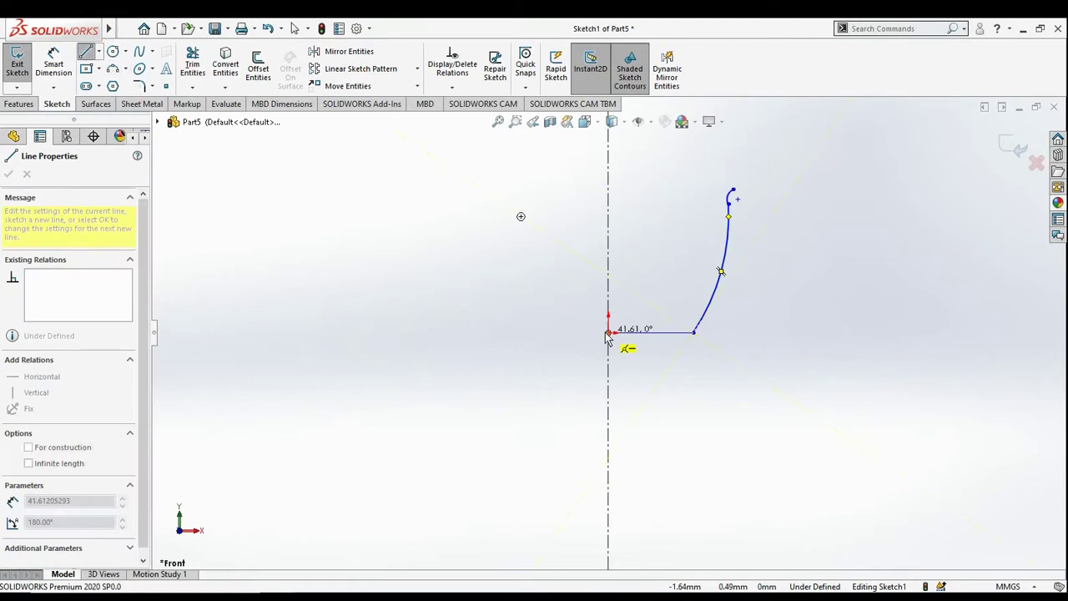
pyautogui.press('Escape')
pyautogui.scroll(-2, 749, 207)
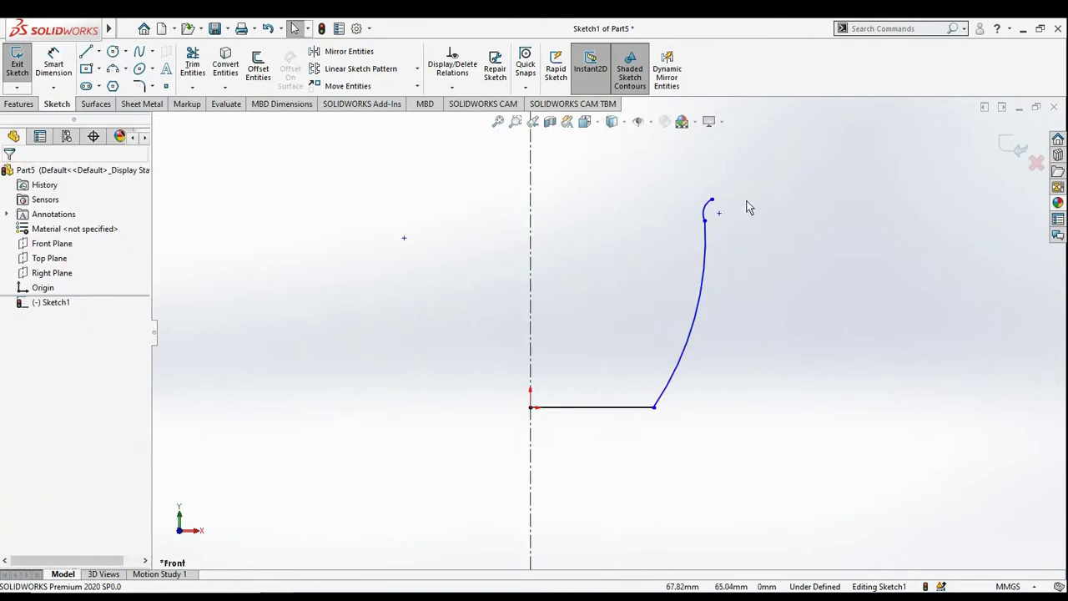
pyautogui.click(705, 211)
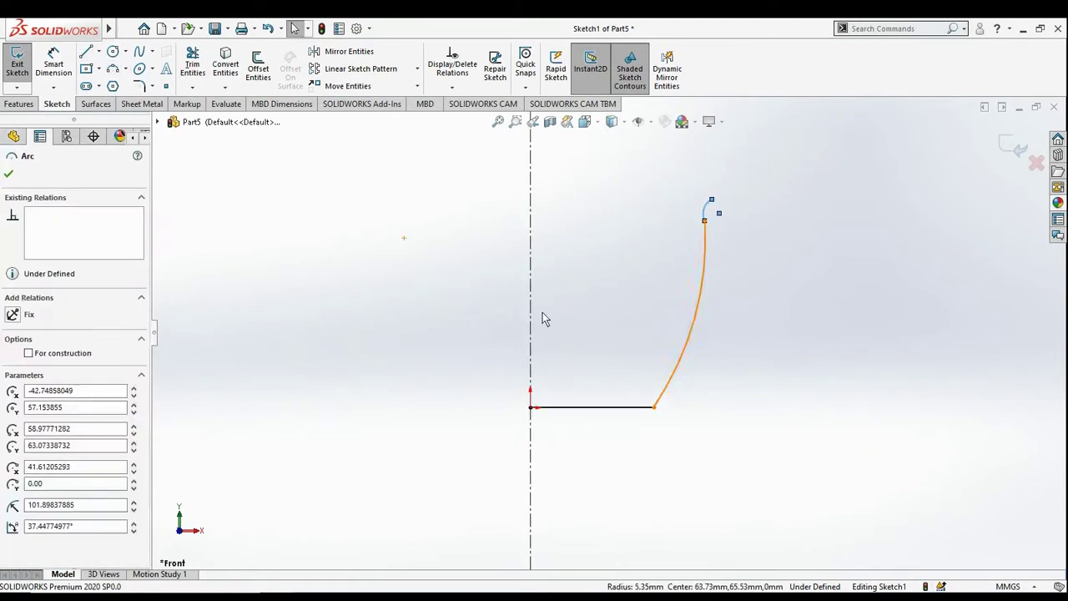
pyautogui.keyDown('ctrl'); pyautogui.click(703, 242); pyautogui.keyUp('ctrl')
# Dimension the base line from the centerline as a 60 diameter.
pyautogui.click(351, 239)
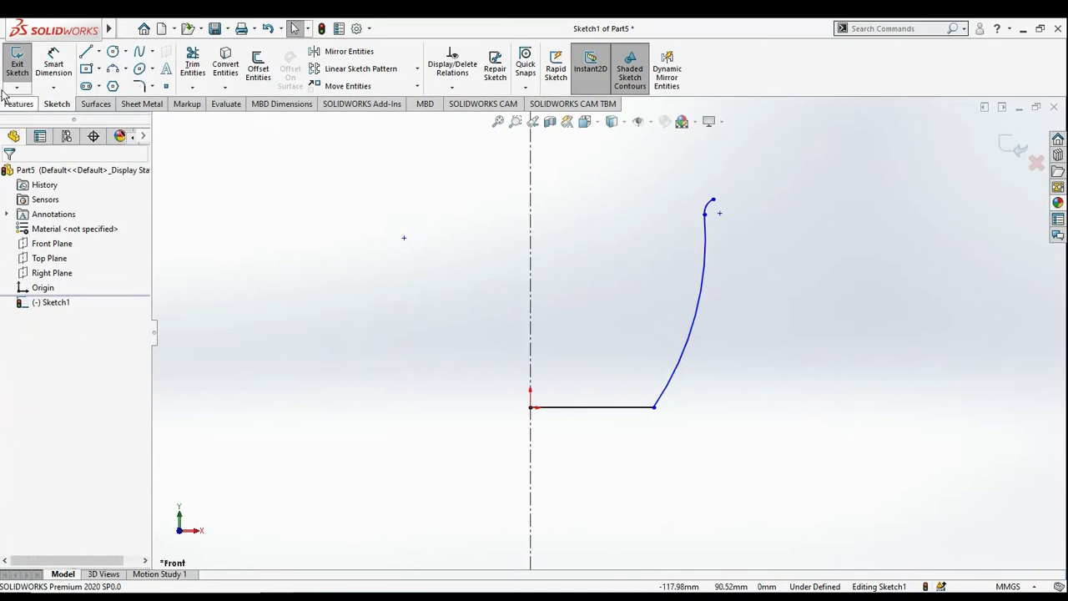
pyautogui.click(531, 460)
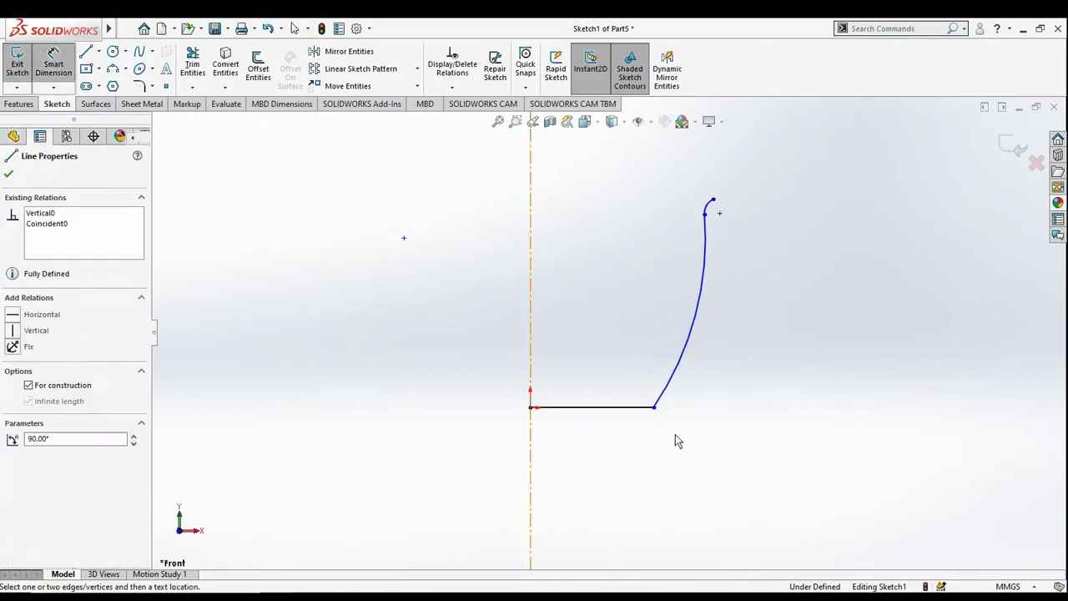
pyautogui.click(654, 407)
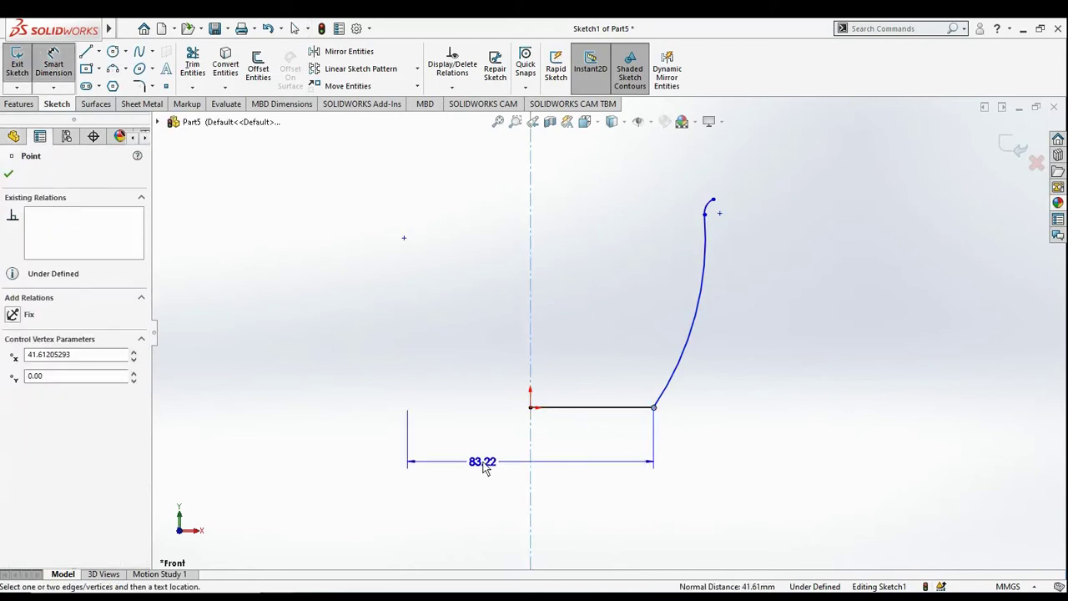
pyautogui.click(488, 468)
pyautogui.write('60')
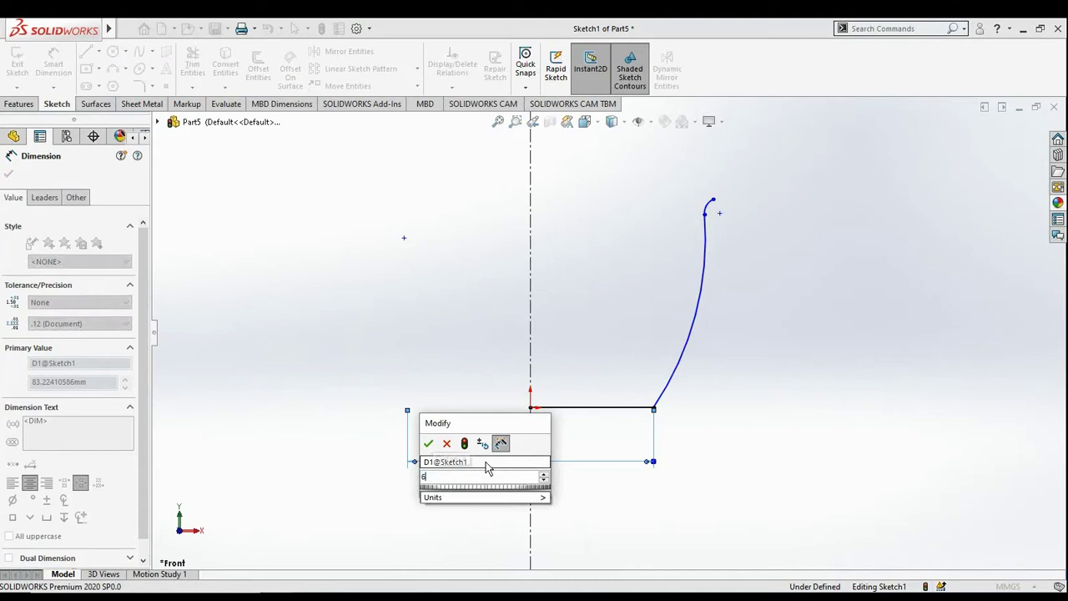
pyautogui.press('Return')
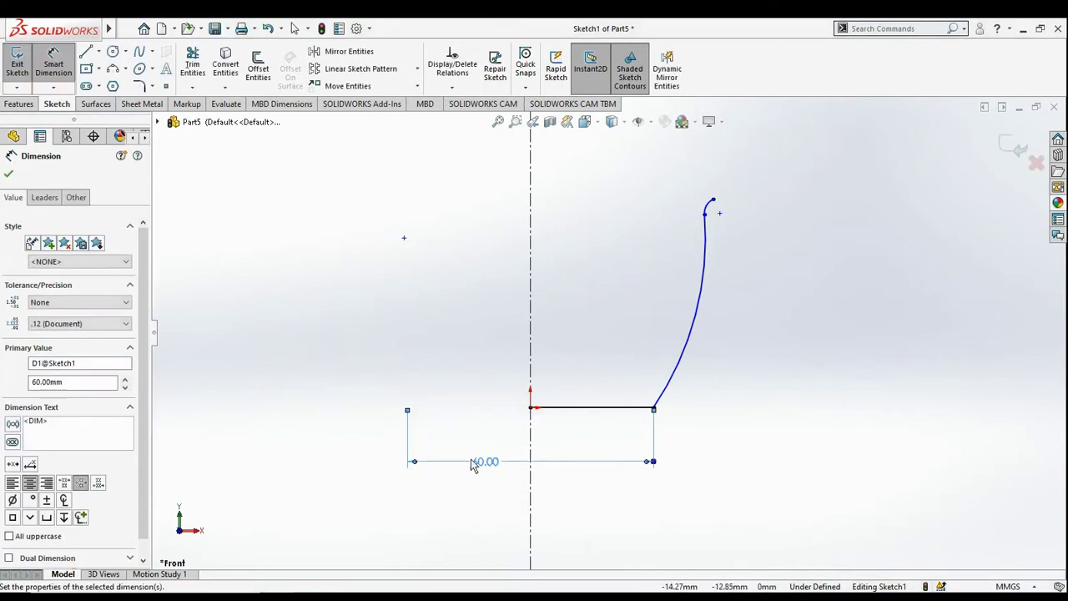
# Set the lip arc radius to R5 and the wall arc radius to R100.
pyautogui.click(708, 206)
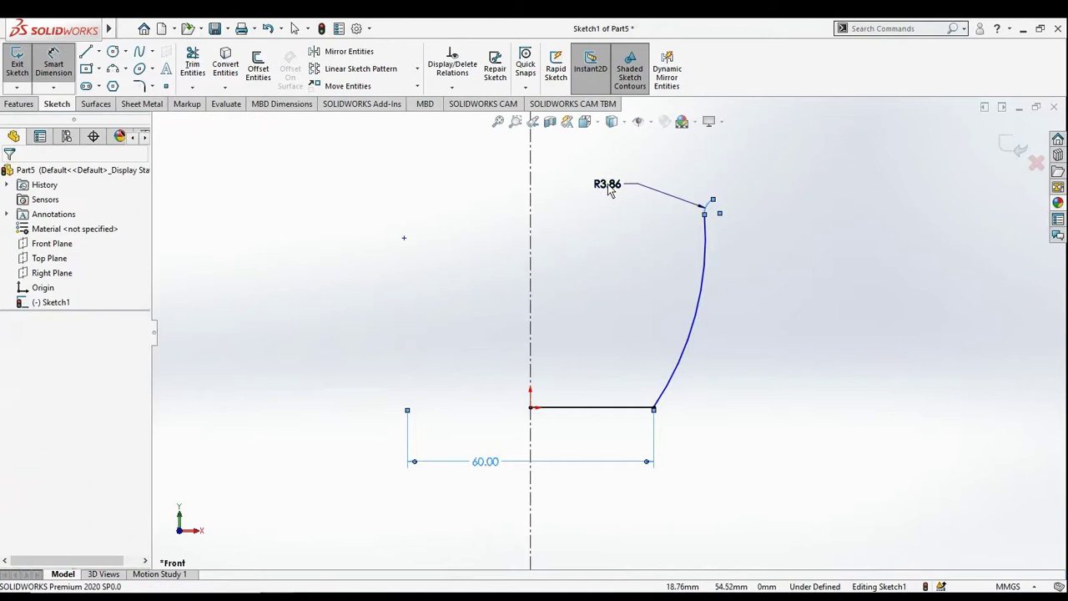
pyautogui.click(607, 189)
pyautogui.write('5.00mm')
pyautogui.press('Return')
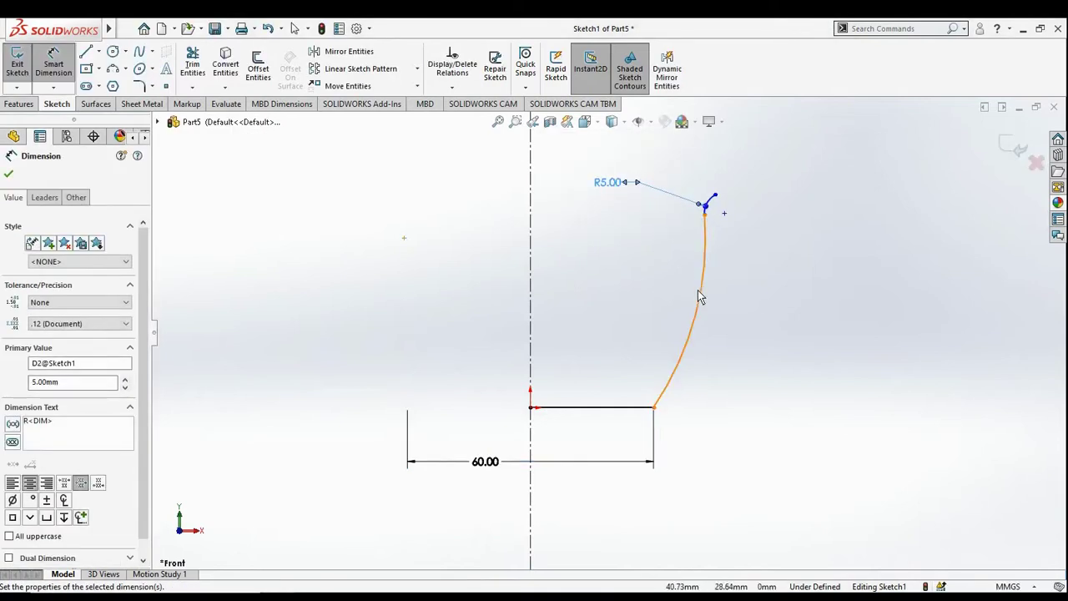
pyautogui.click(699, 290)
pyautogui.click(654, 285)
pyautogui.write('100')
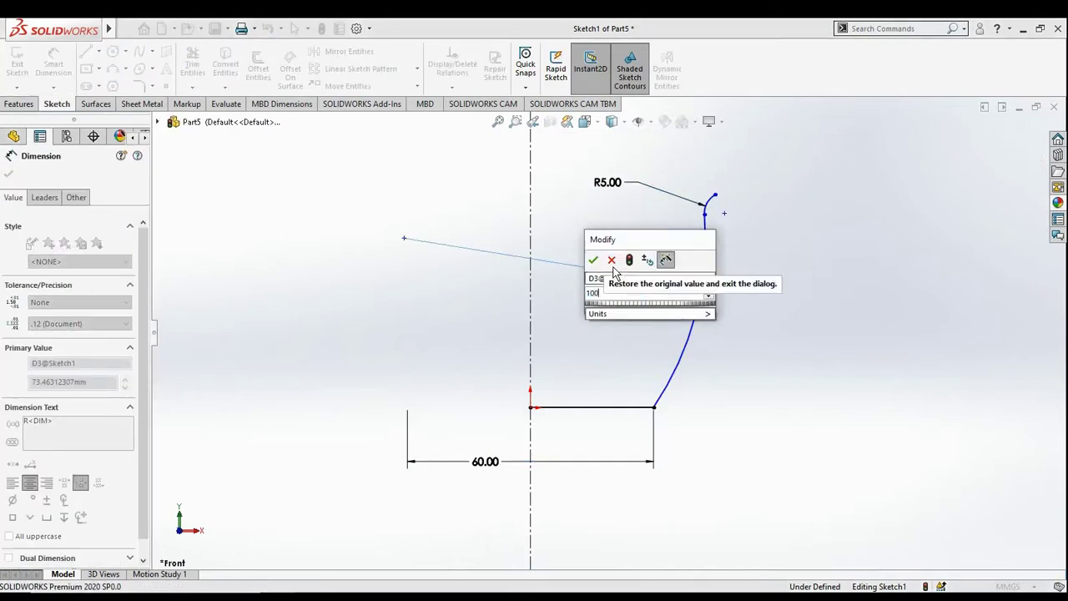
pyautogui.press('Return')
pyautogui.scroll(3, 717, 292)
pyautogui.press('Escape')
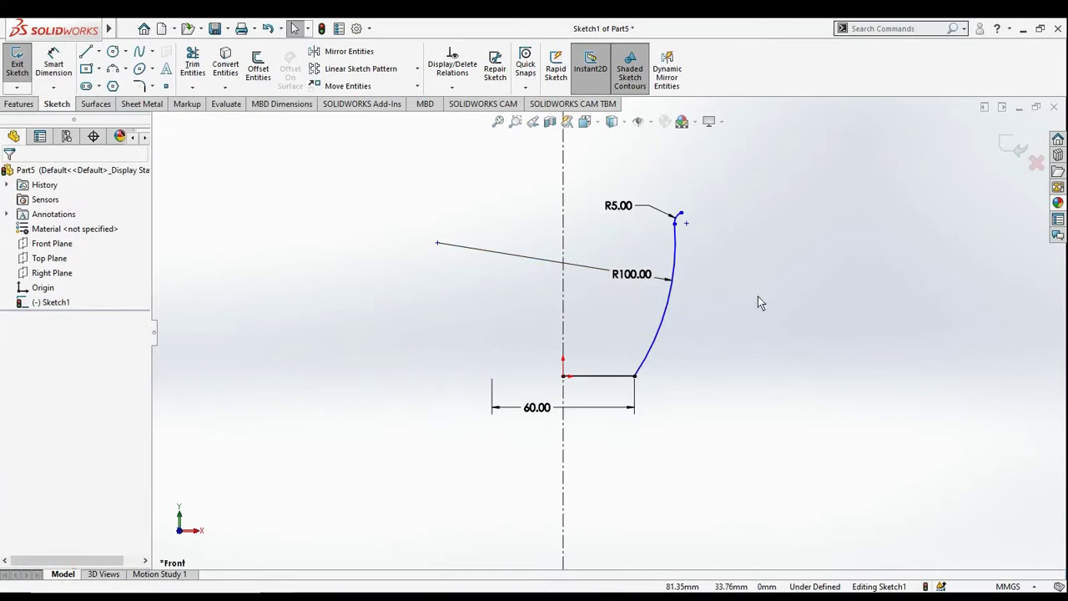
# Dimension the lip's lower end to the base line and change 64.32 to 56.
pyautogui.click(53, 67)
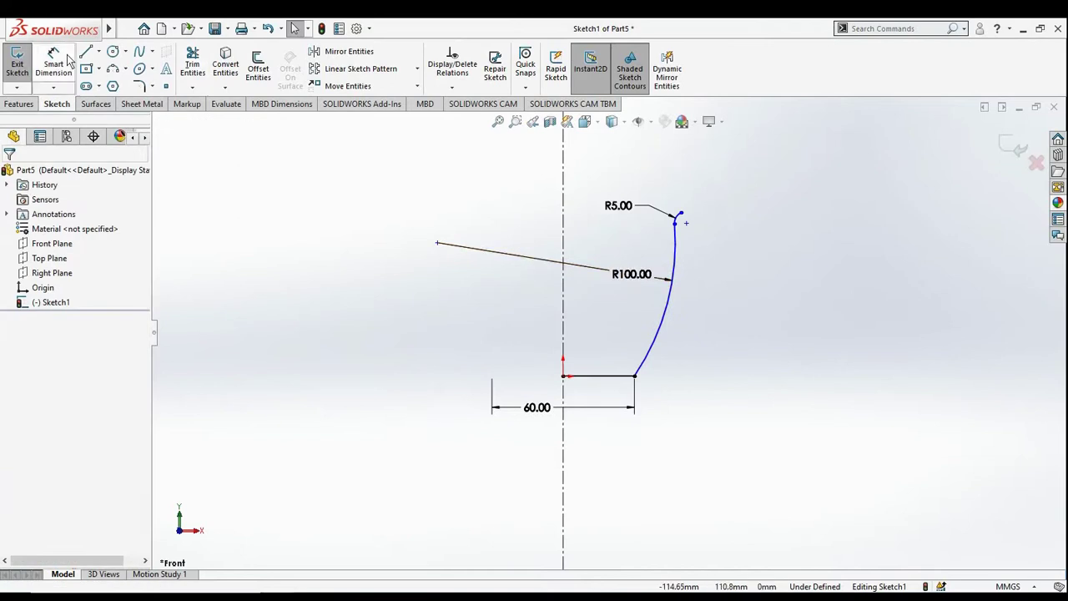
pyautogui.click(686, 223)
pyautogui.click(608, 376)
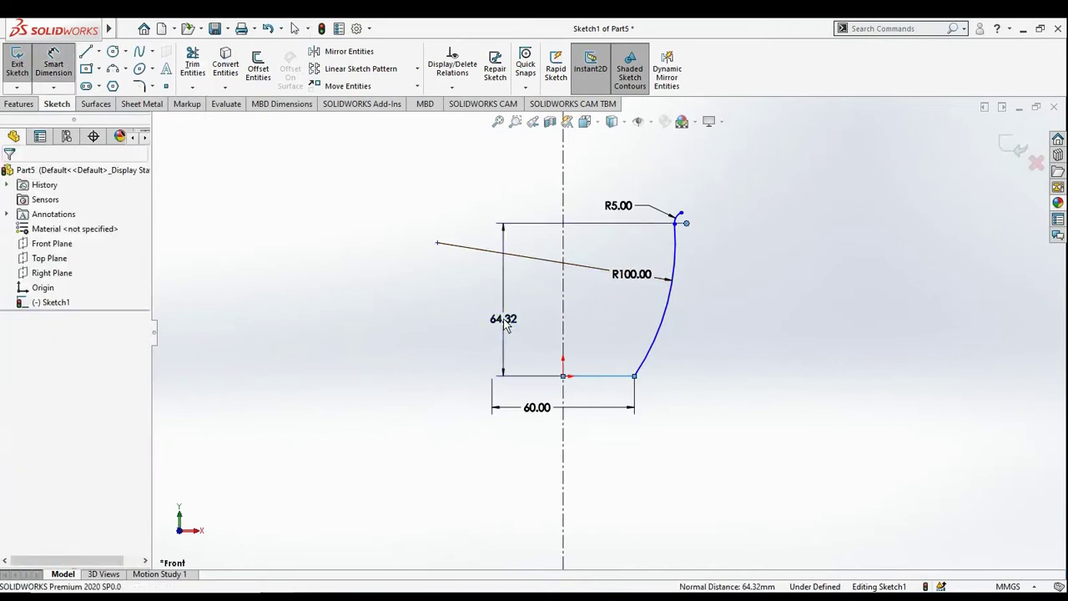
pyautogui.click(503, 323)
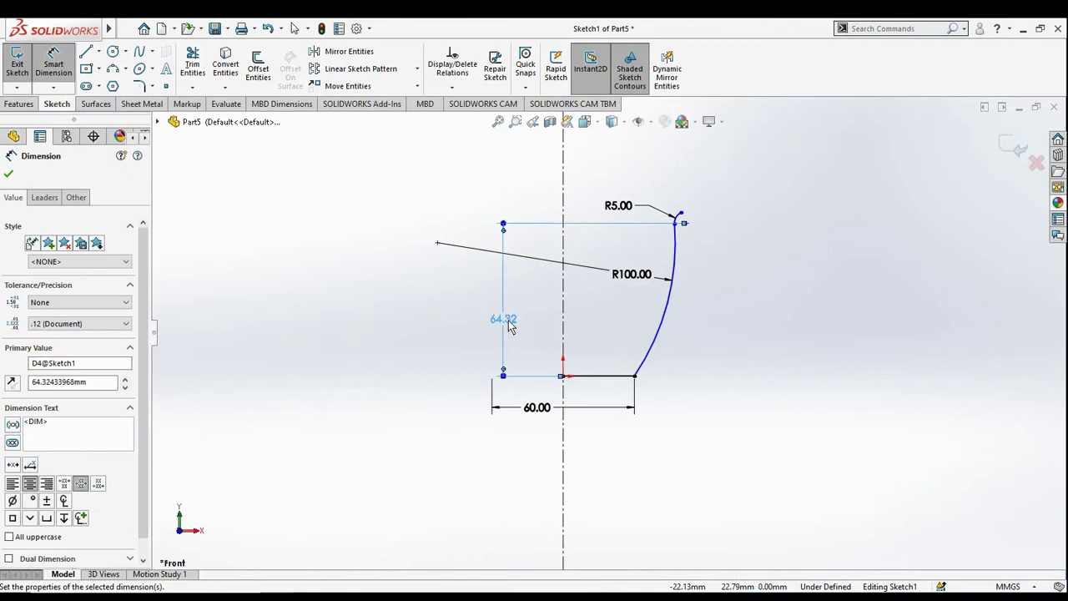
pyautogui.doubleClick(509, 322)
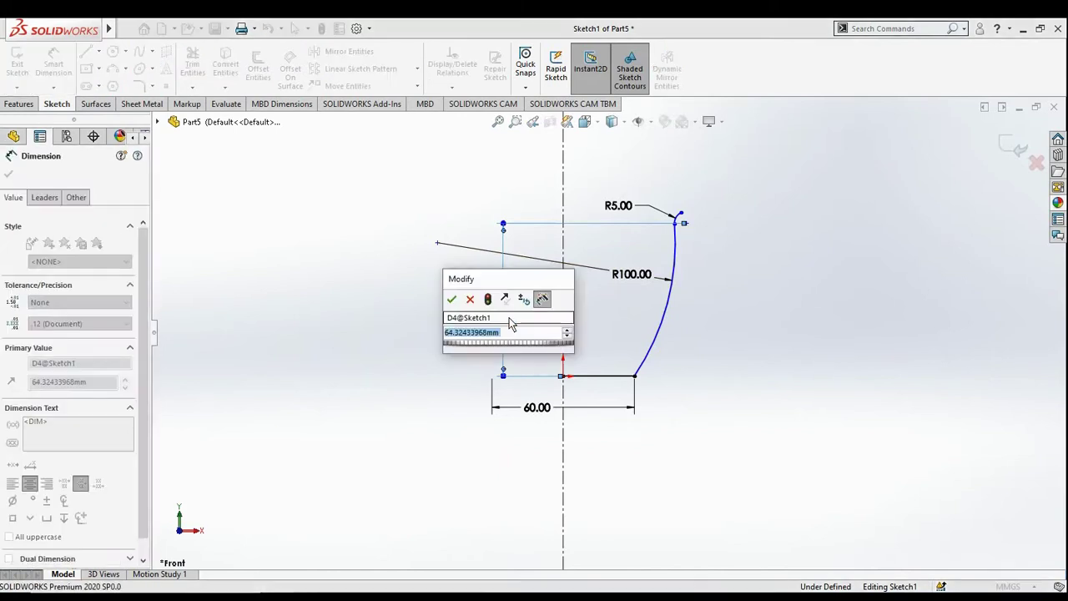
pyautogui.write('56')
pyautogui.press('Return')
pyautogui.press('Escape')
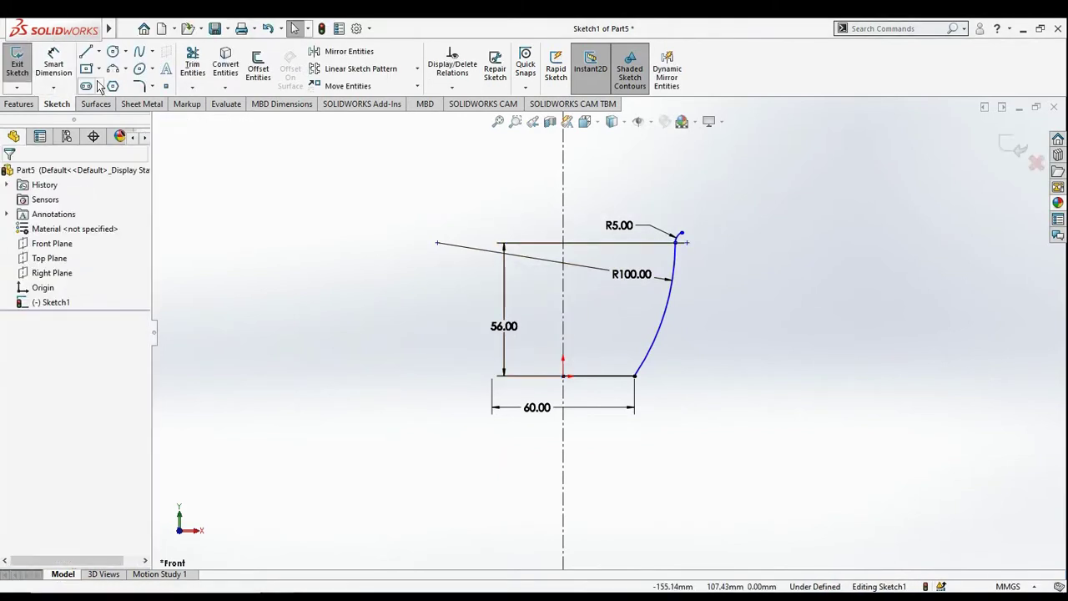
# Add the overall height of 60 from the R5 arc top to the bottom line.
pyautogui.click(47, 67)
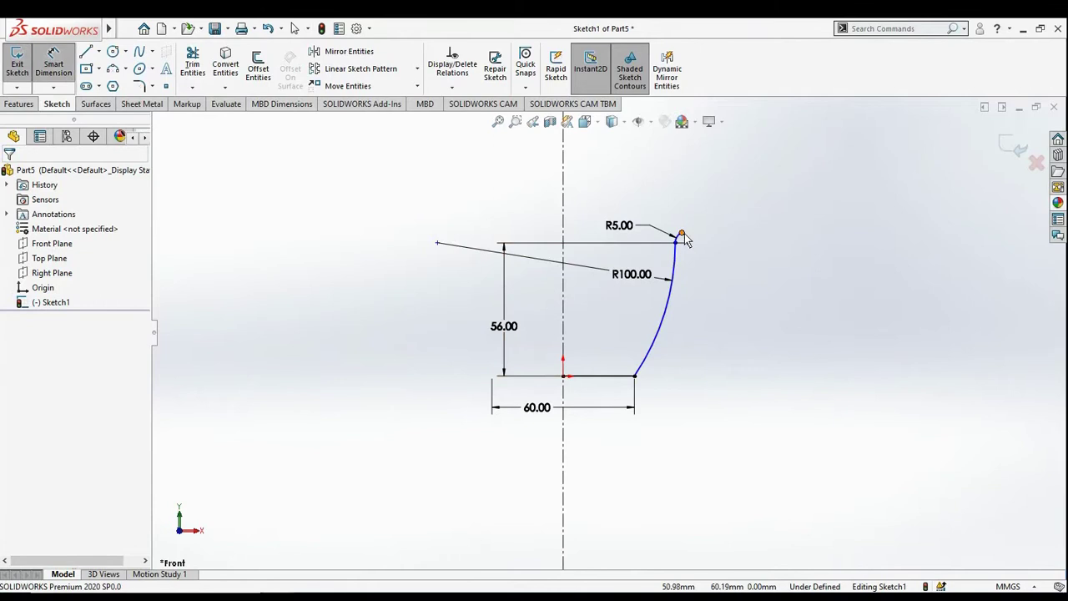
pyautogui.click(681, 235)
pyautogui.click(602, 375)
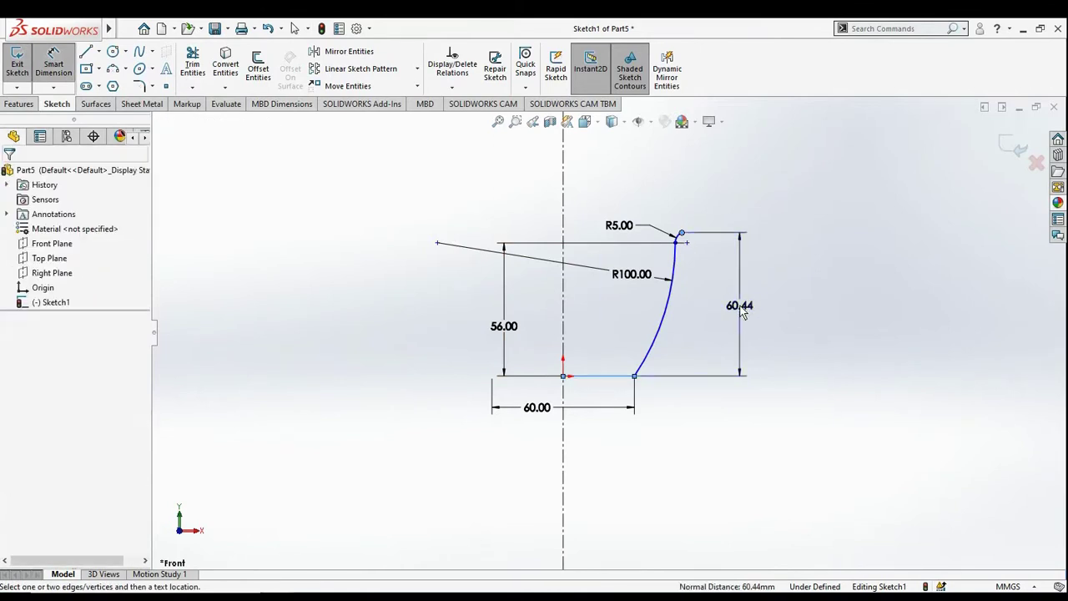
pyautogui.click(742, 310)
pyautogui.press('Return')
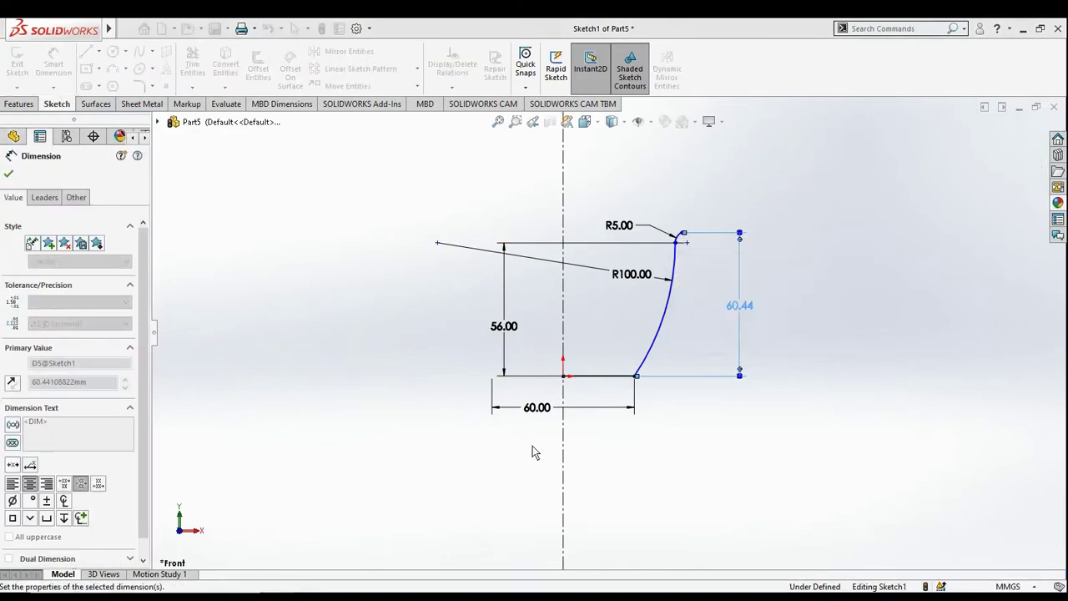
pyautogui.scroll(-2, 666, 243)
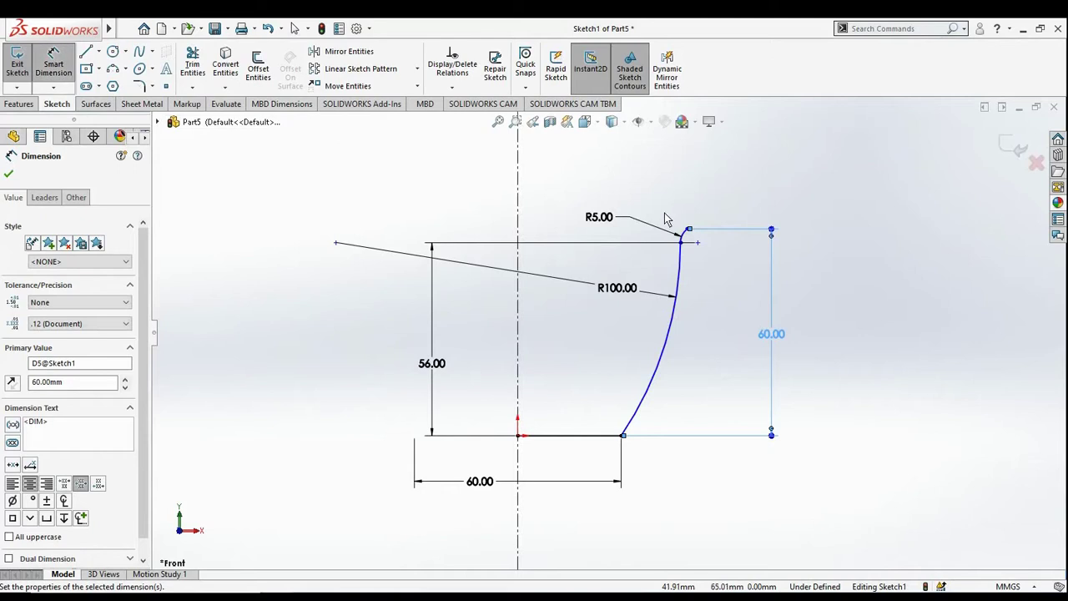
pyautogui.scroll(-2, 689, 237)
pyautogui.press('Escape')
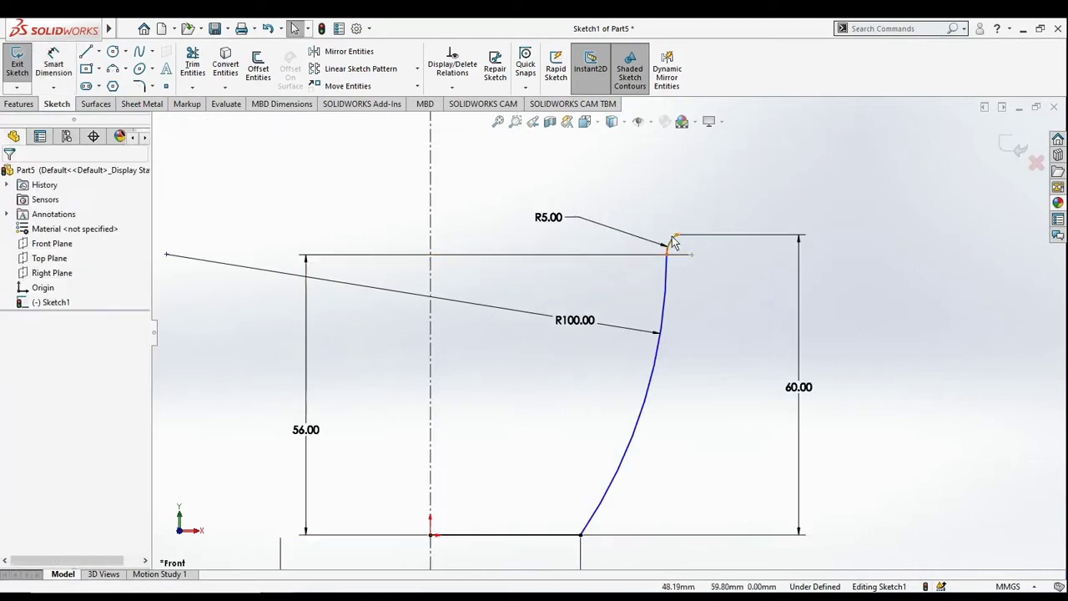
# Set the rim distance from the R5 arc to the centerline to 50.
pyautogui.click(55, 55)
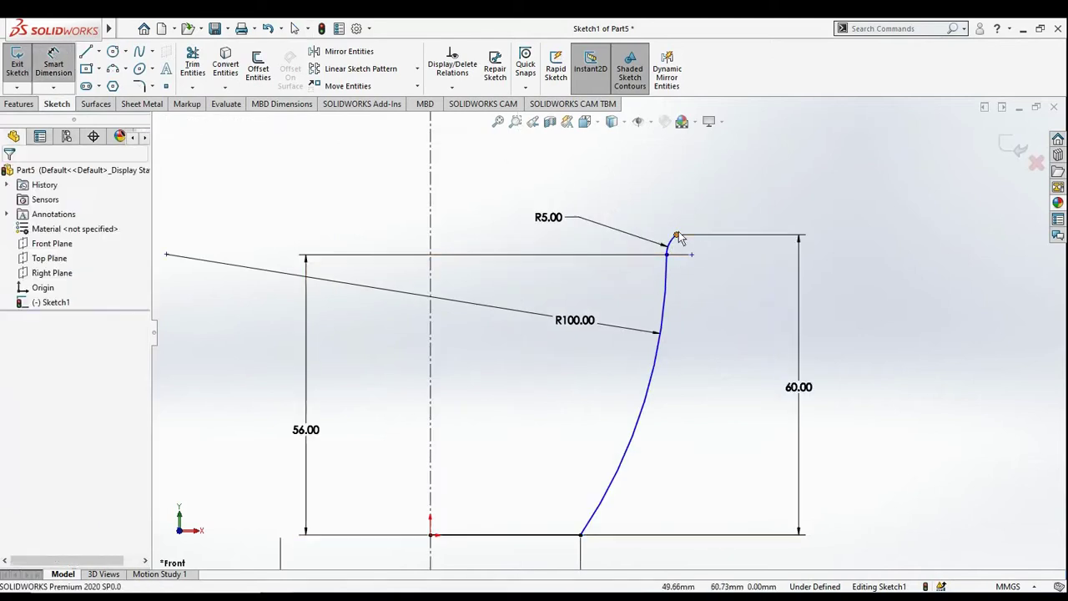
pyautogui.click(677, 236)
pyautogui.click(432, 209)
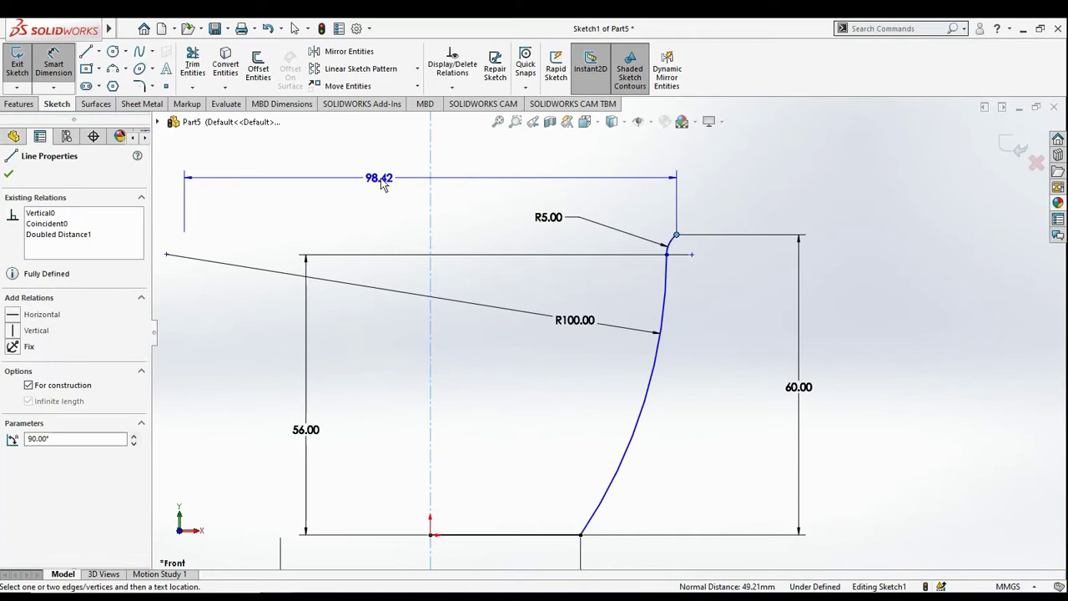
pyautogui.click(458, 189)
pyautogui.write('50')
pyautogui.press('Return')
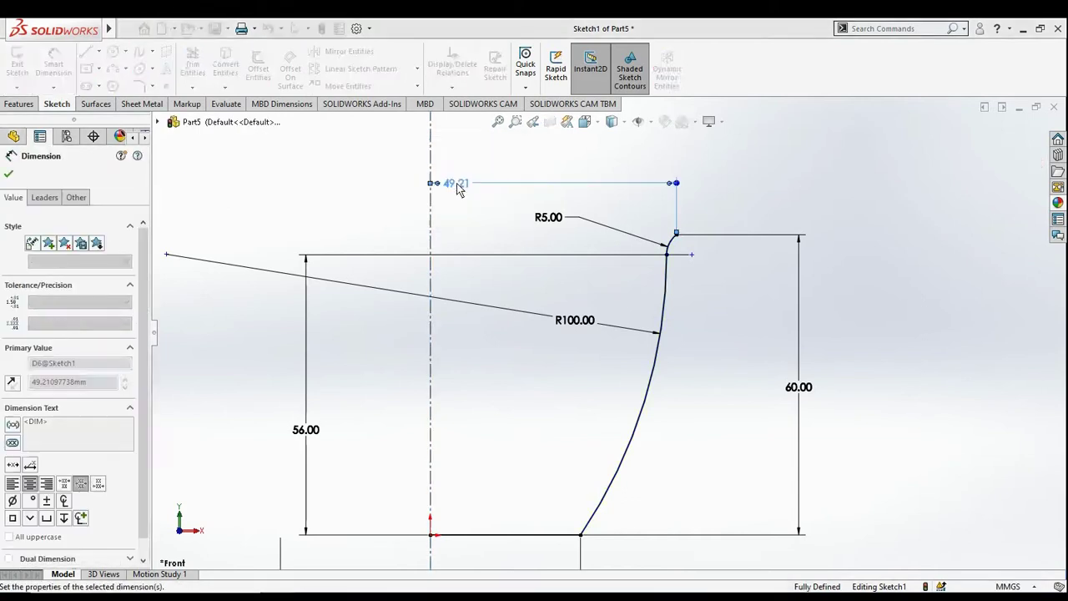
pyautogui.press('z')
pyautogui.press('z')
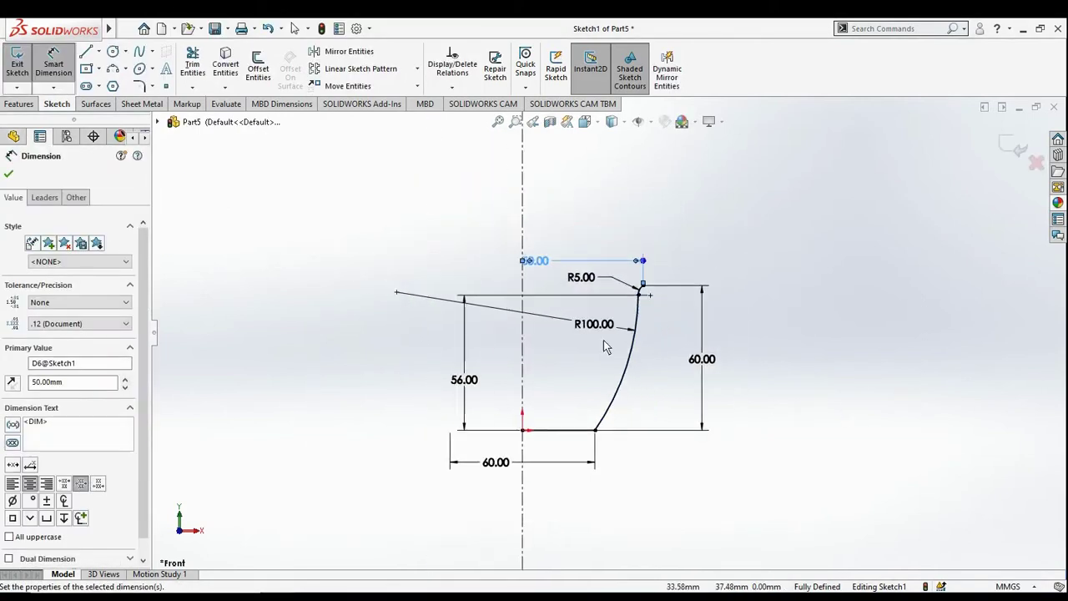
pyautogui.hotkey('shift', 'z')
pyautogui.press('Escape')
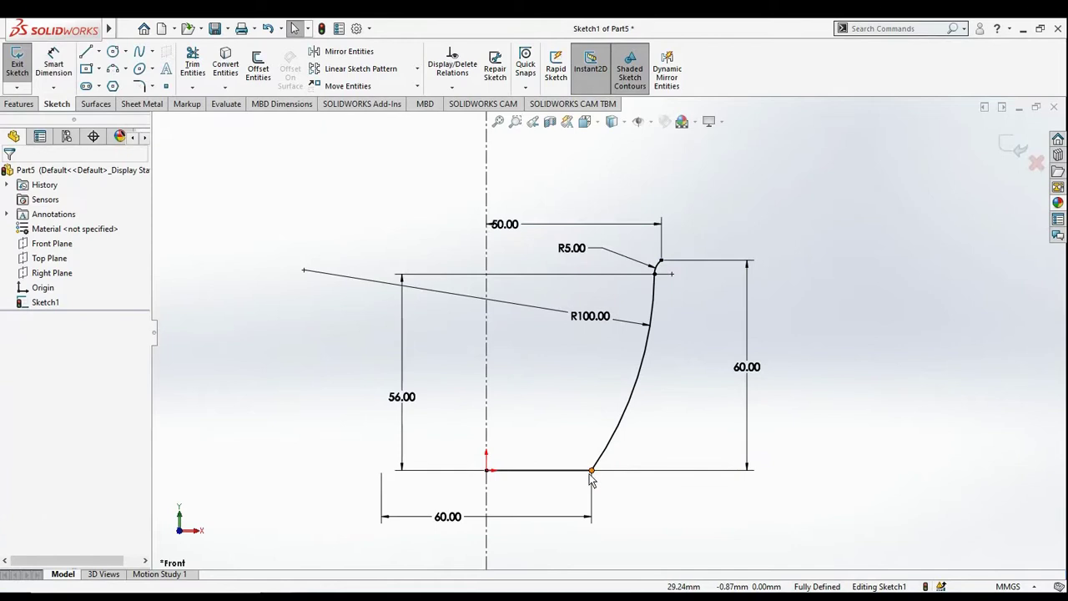
pyautogui.scroll(-6, 591, 469)
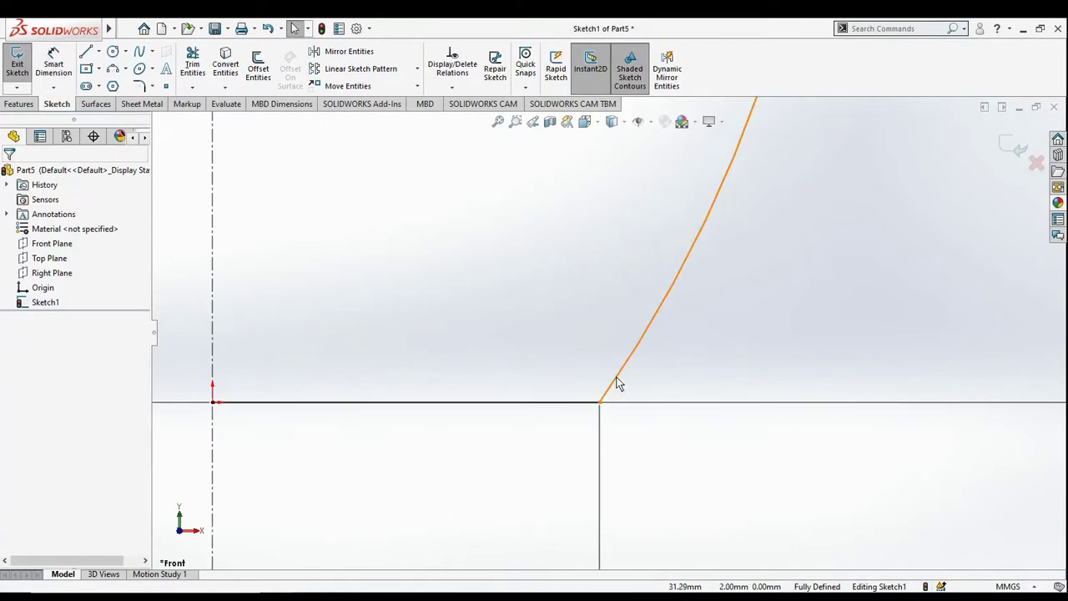
# Round the corner where the base line meets the wall arc with an R10 sketch fillet.
pyautogui.click(139, 86)
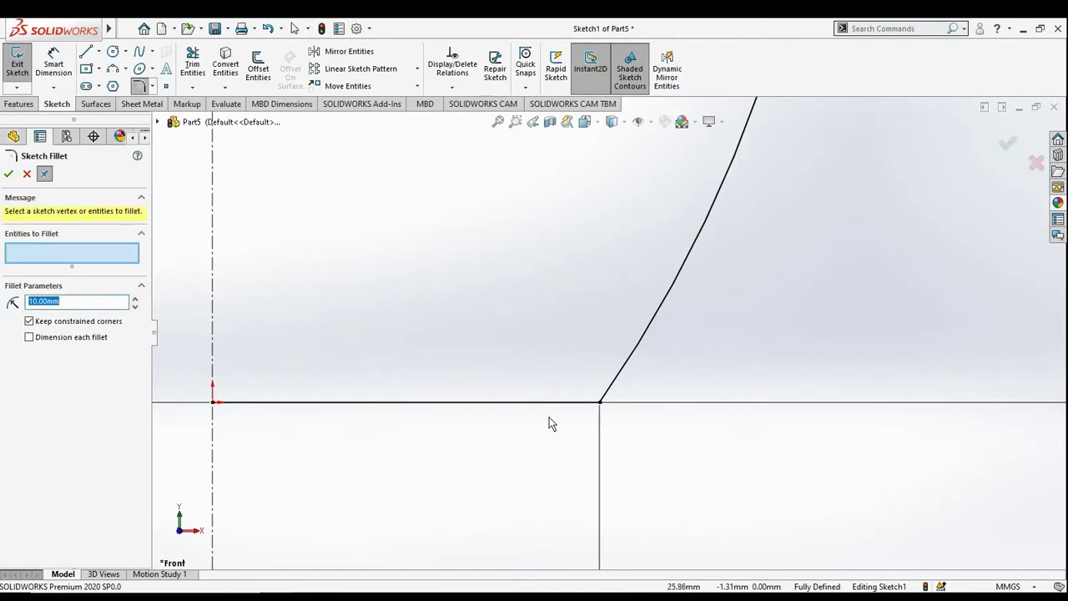
pyautogui.click(601, 402)
pyautogui.press('Return')
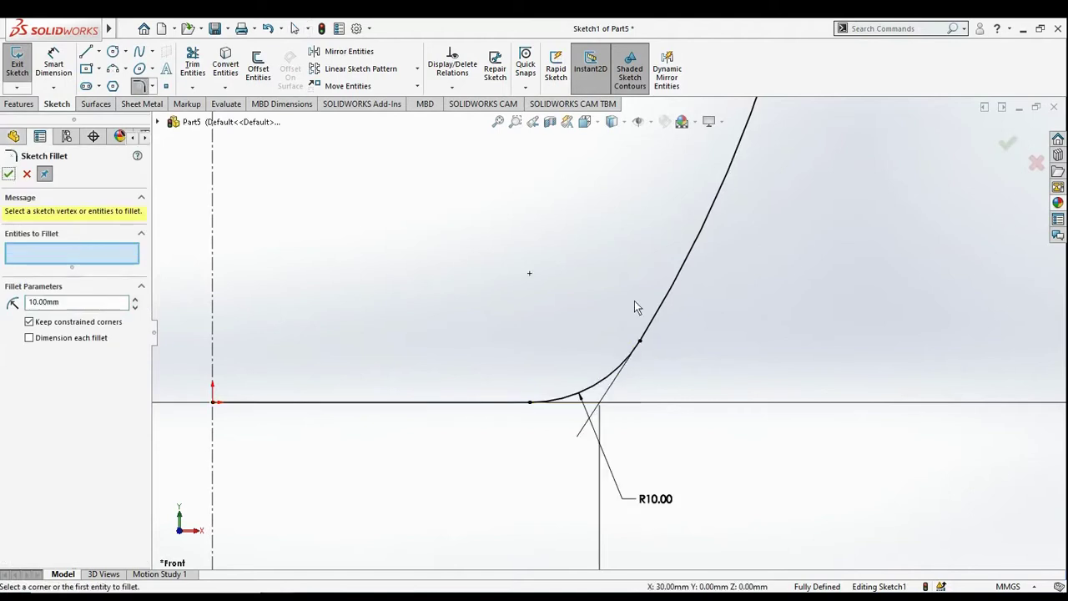
pyautogui.scroll(3, 642, 333)
pyautogui.scroll(3, 659, 318)
pyautogui.scroll(-1, 689, 261)
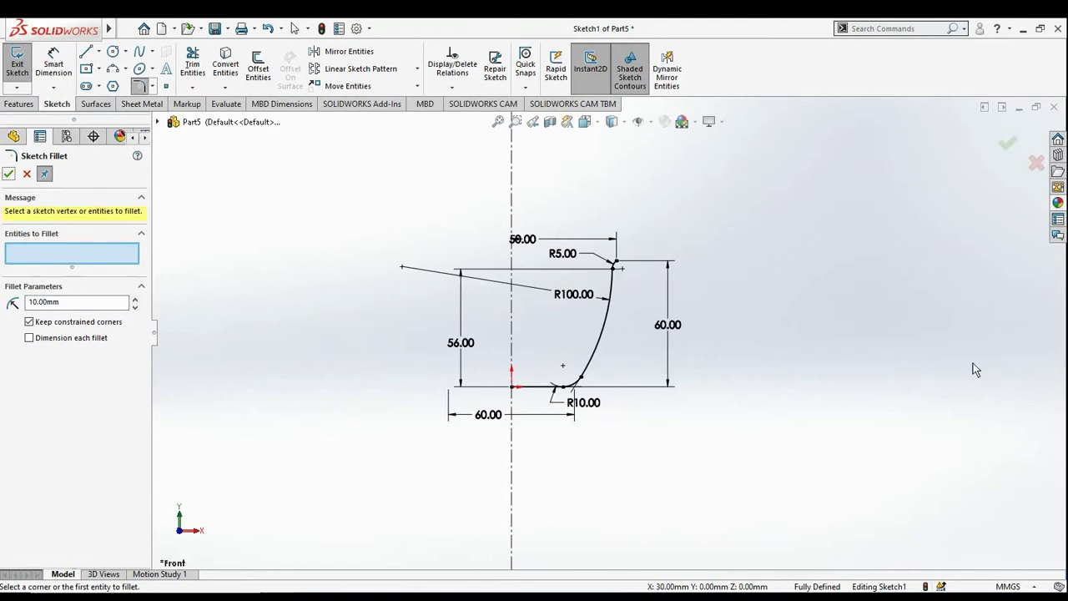
pyautogui.click(1008, 143)
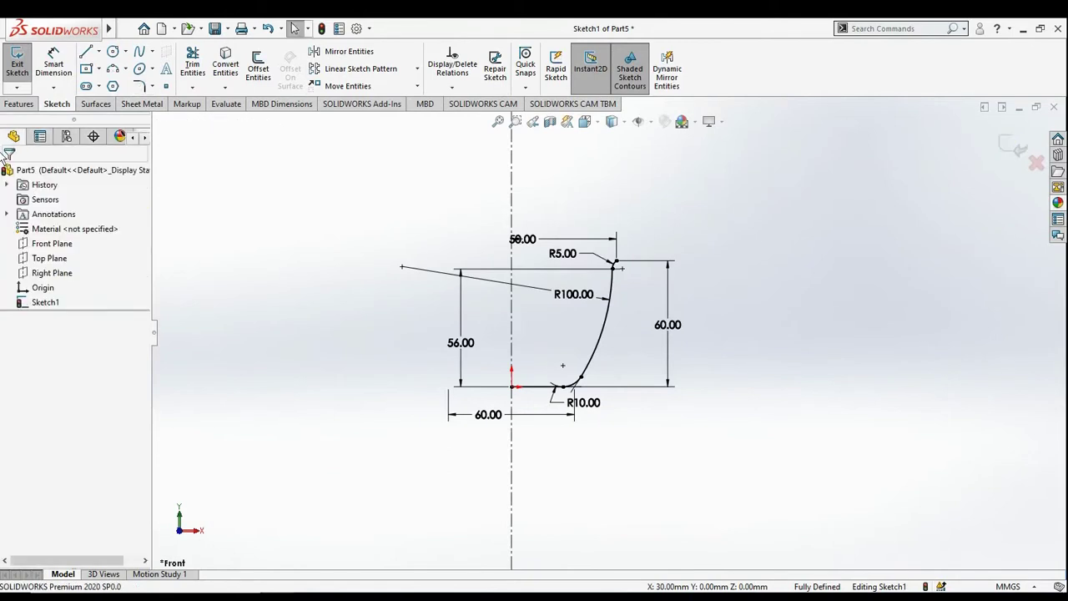
# Revolve the open profile 360° as a thin feature with 1.5 mm wall thickness.
pyautogui.click(25, 104)
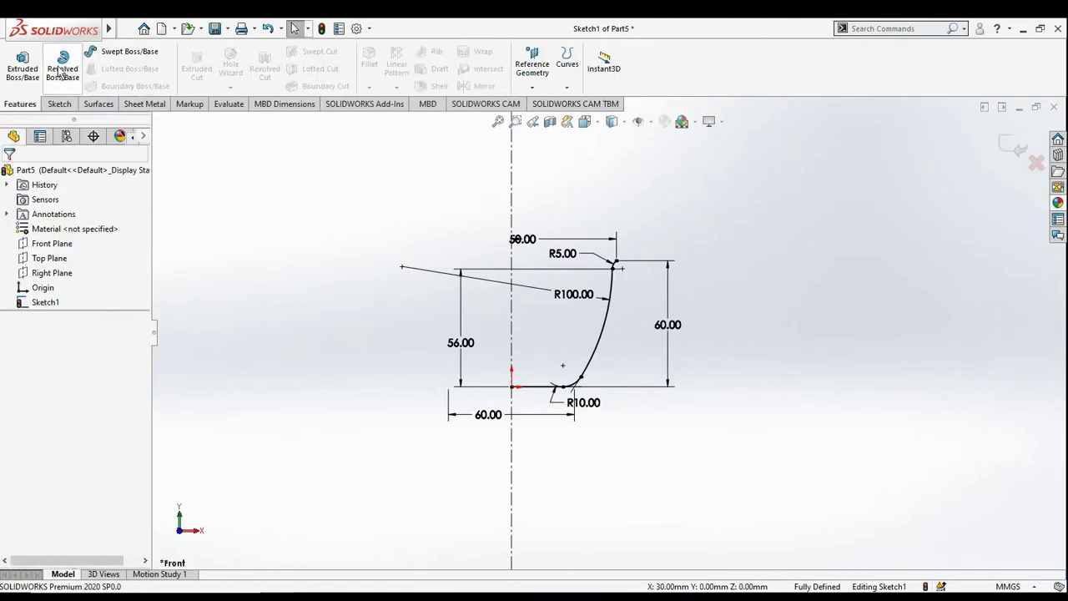
pyautogui.click(63, 65)
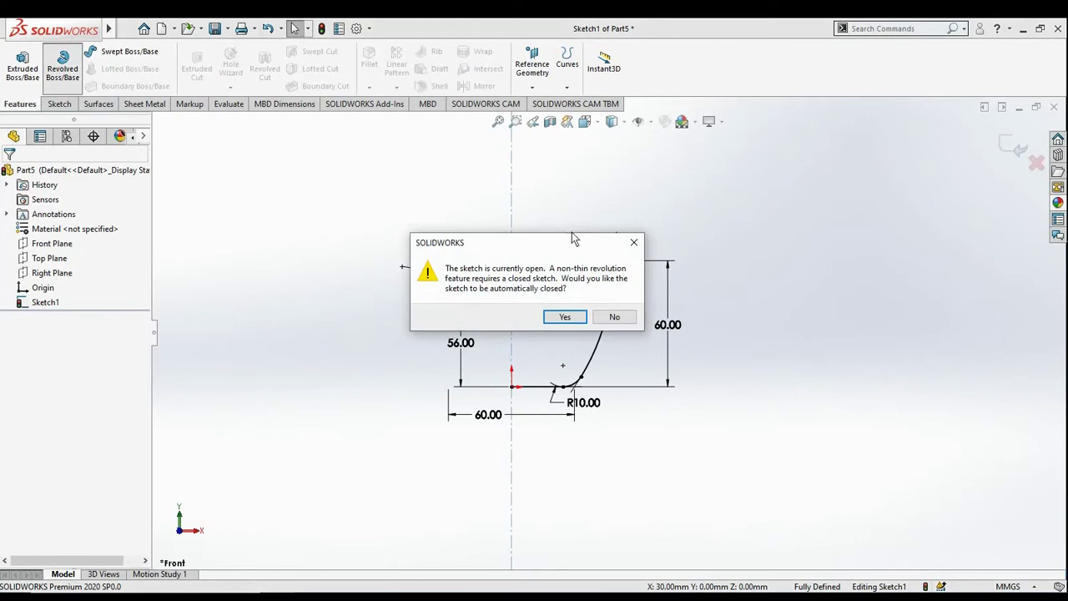
pyautogui.click(614, 318)
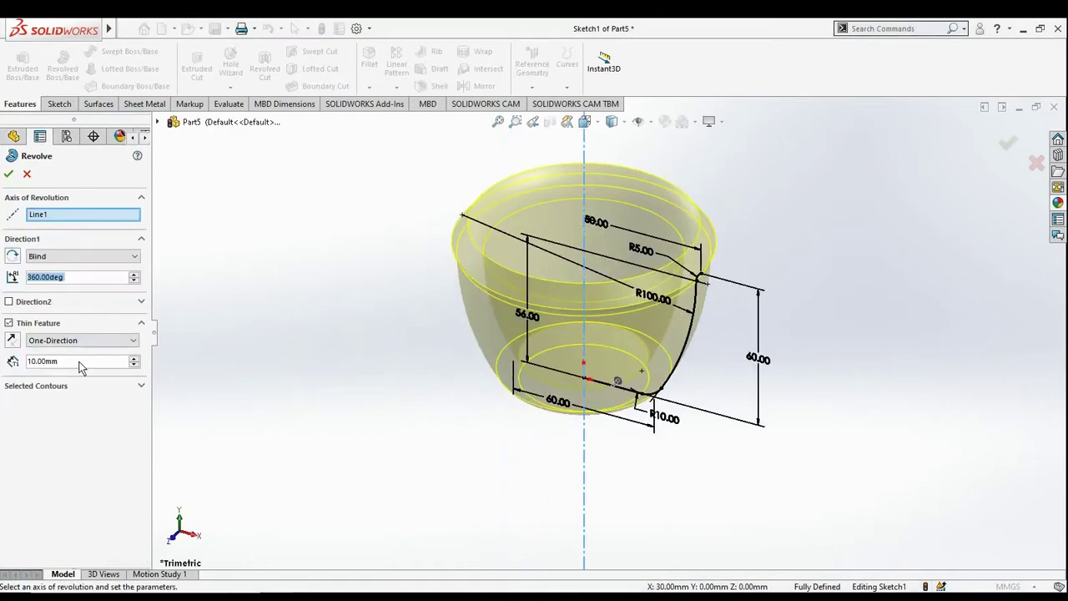
pyautogui.click(28, 361)
pyautogui.moveTo(56, 365); pyautogui.dragTo(4, 359)
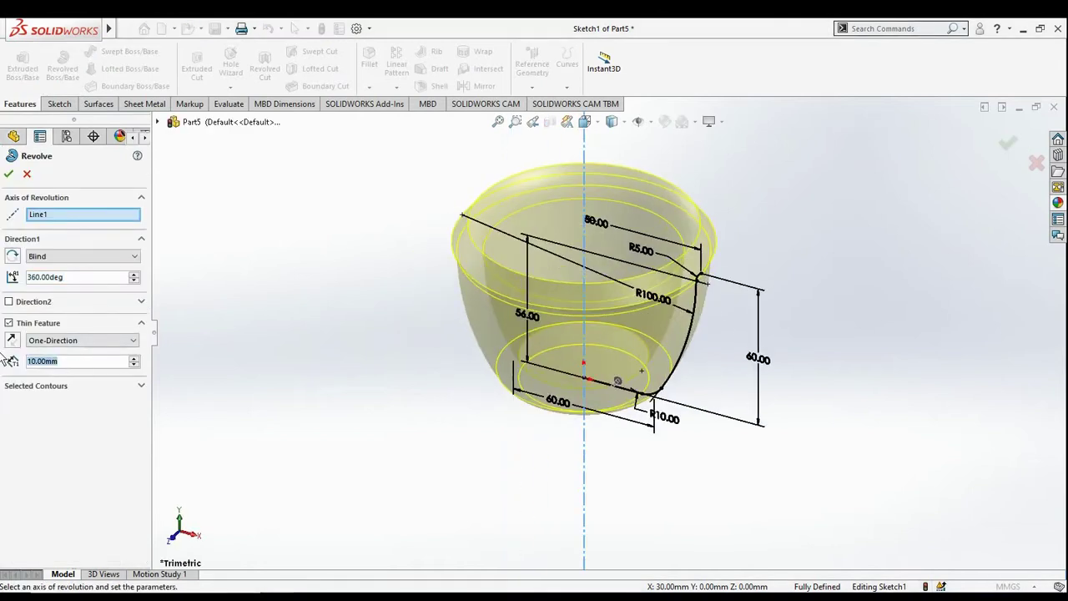
pyautogui.write('1.5')
pyautogui.press('Return')
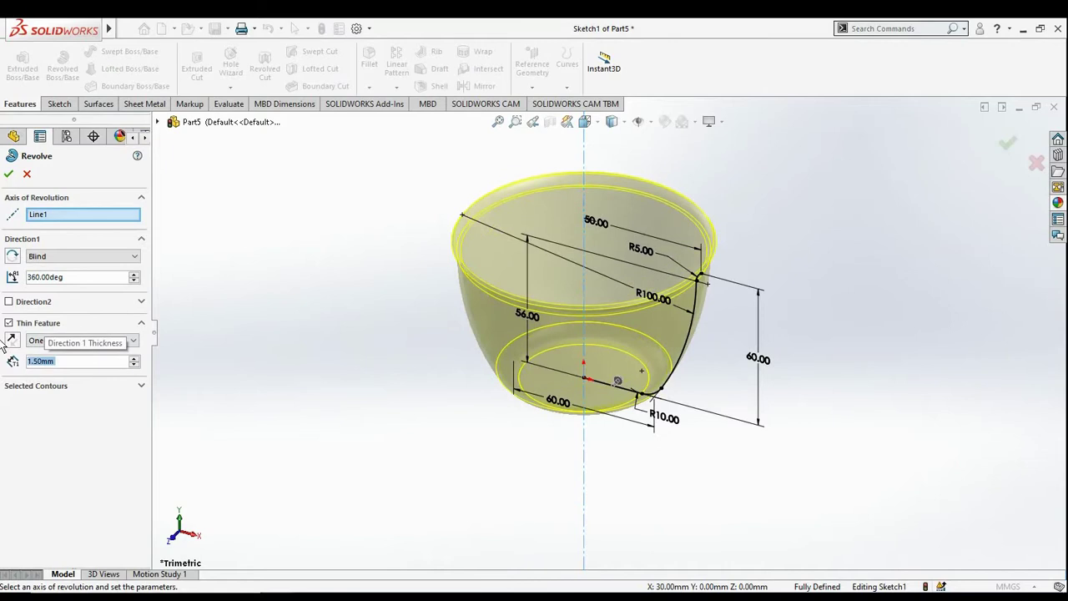
pyautogui.click(8, 175)
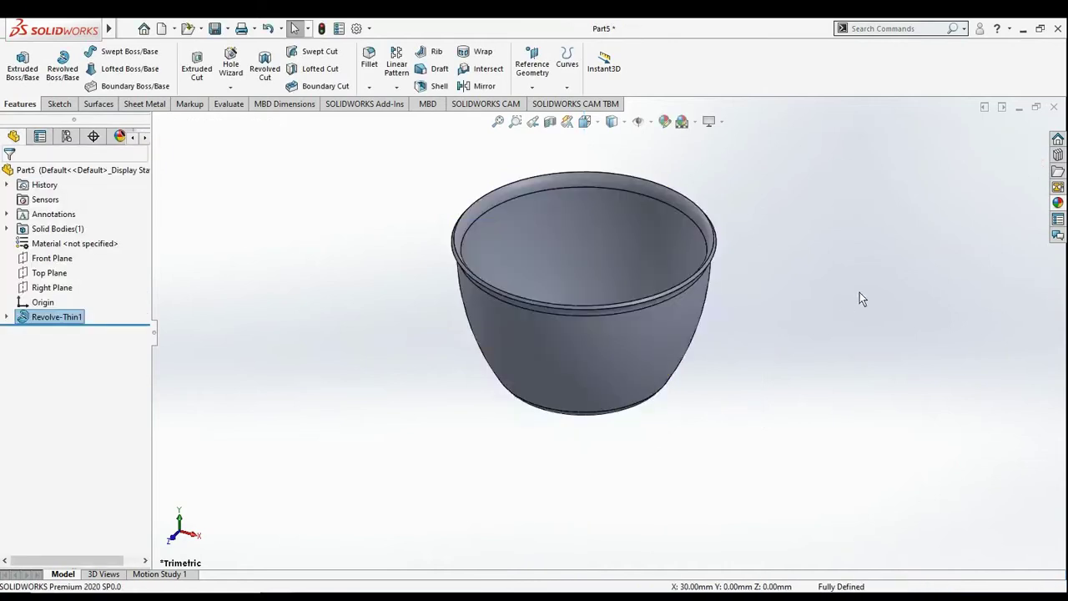
pyautogui.moveTo(861, 298)
pyautogui.mouseDown(button='middle')
pyautogui.moveTo(799, 345)
pyautogui.moveTo(867, 241)
pyautogui.moveTo(746, 322)
pyautogui.moveTo(924, 303)
pyautogui.moveTo(870, 176)
pyautogui.moveTo(882, 262)
pyautogui.mouseUp(button='middle')
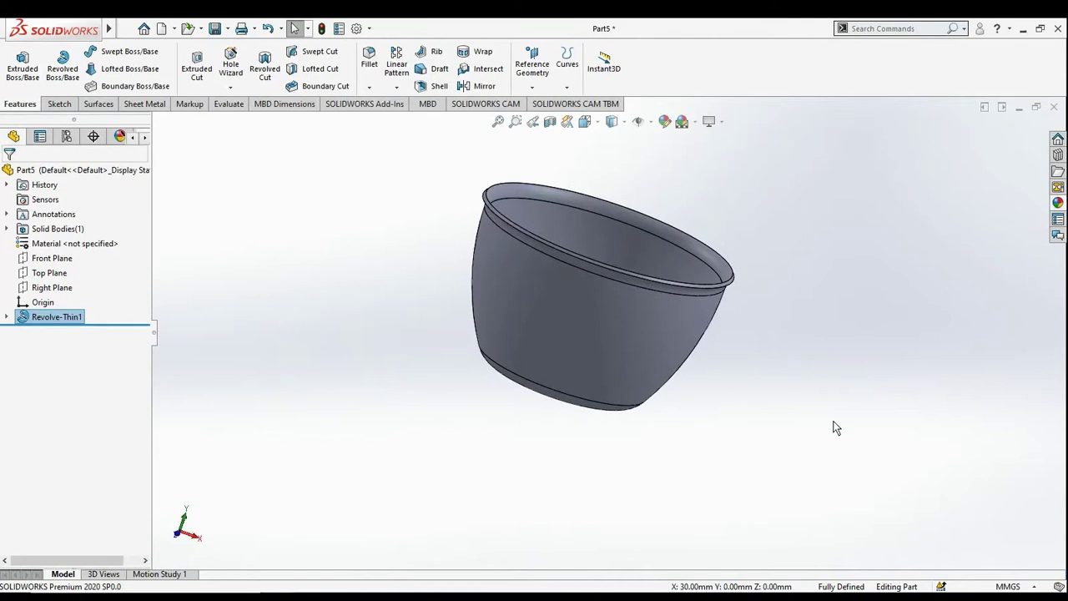
# On a new Front Plane sketch, draw a spline looping from the upper to lower cup wall.
pyautogui.click(49, 257)
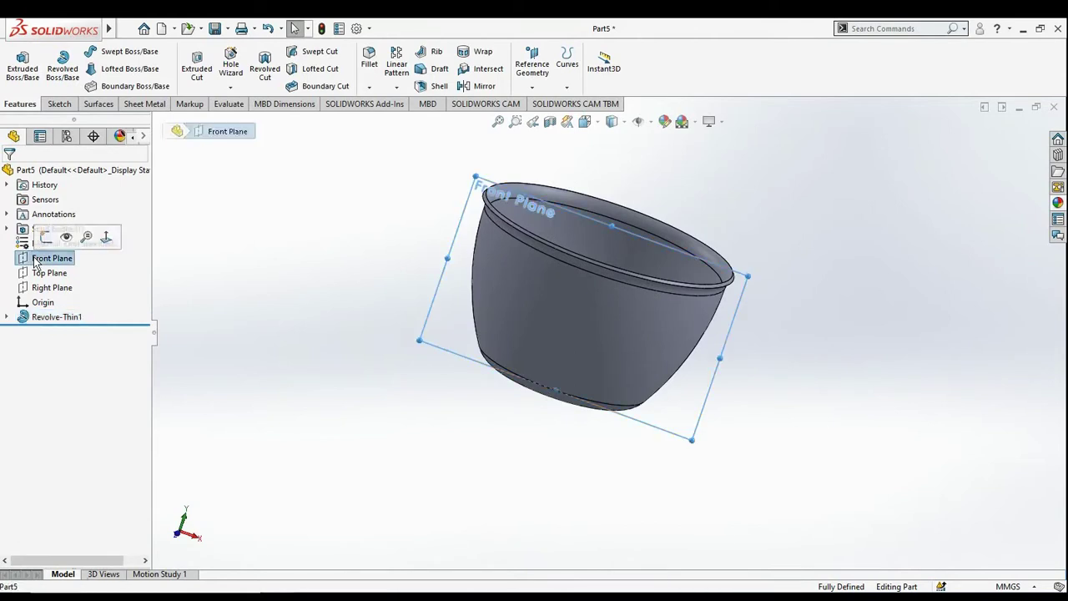
pyautogui.rightClick(37, 258)
pyautogui.click(46, 237)
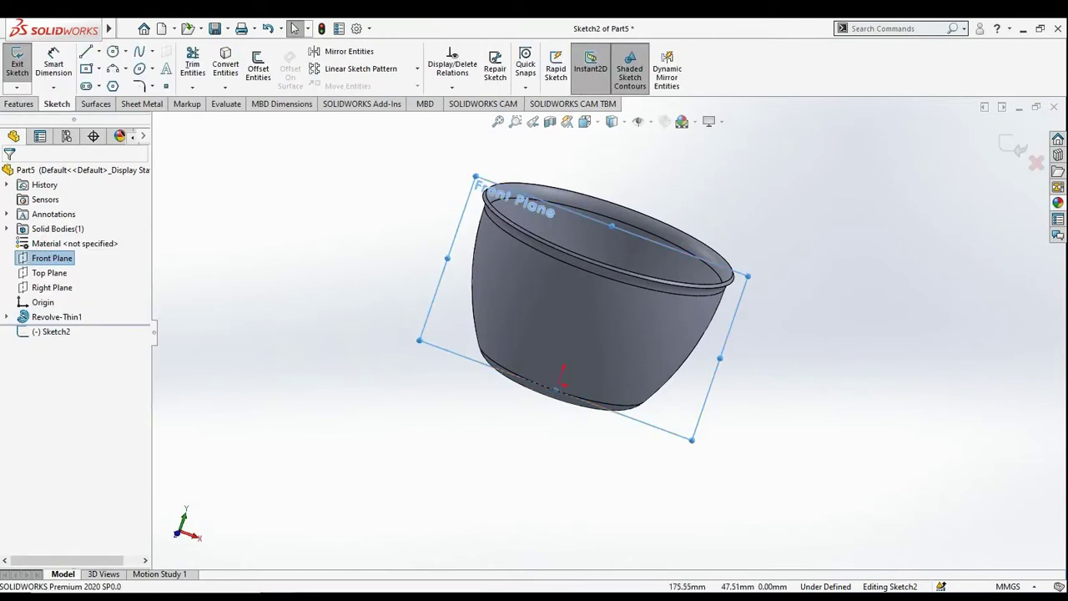
pyautogui.click(142, 52)
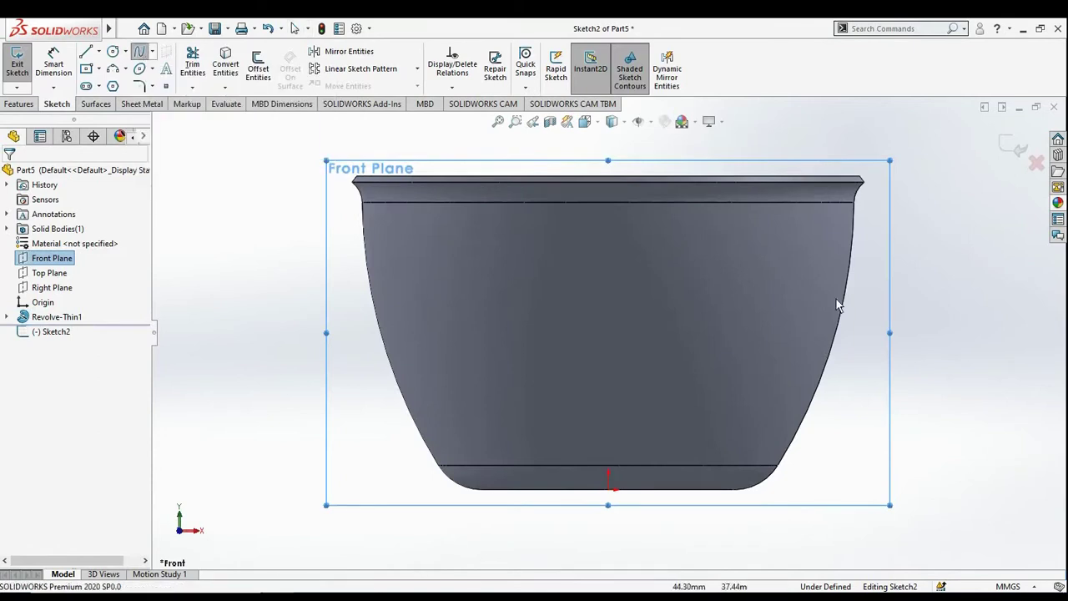
pyautogui.click(852, 256)
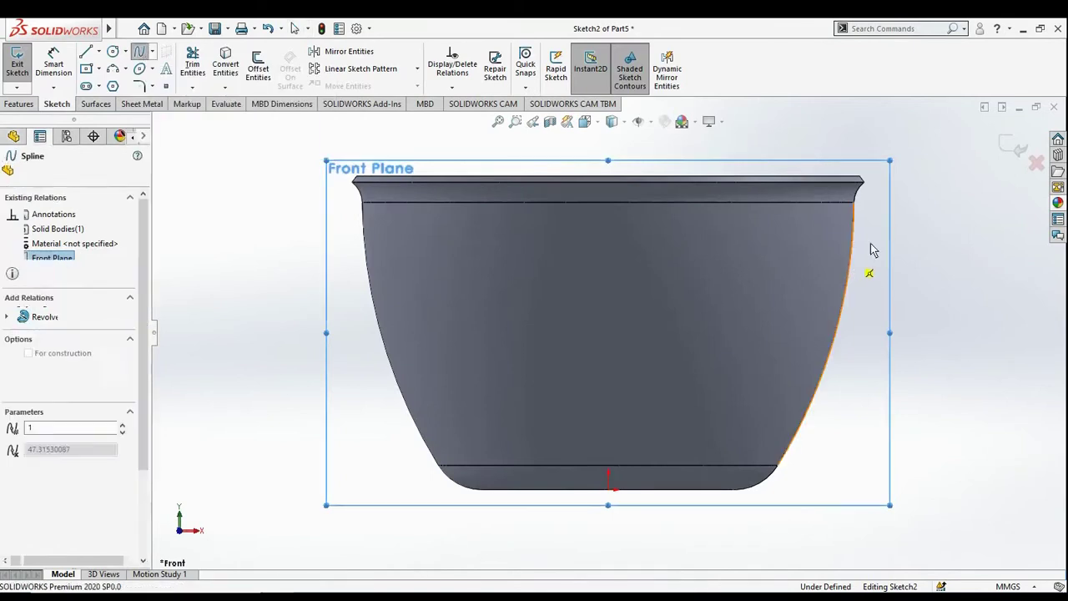
pyautogui.click(915, 244)
pyautogui.click(885, 398)
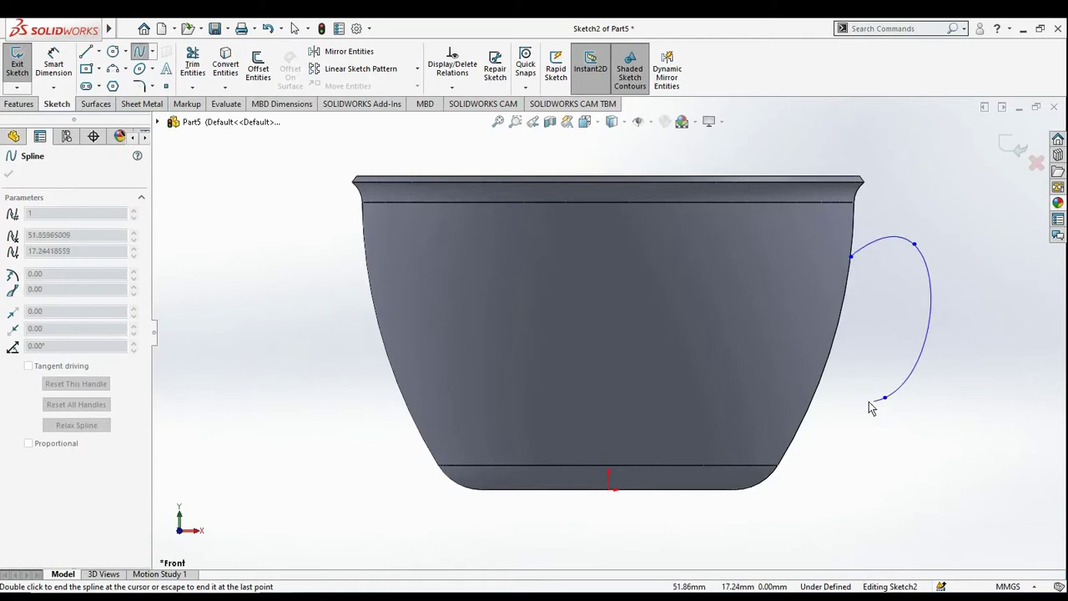
pyautogui.doubleClick(810, 409)
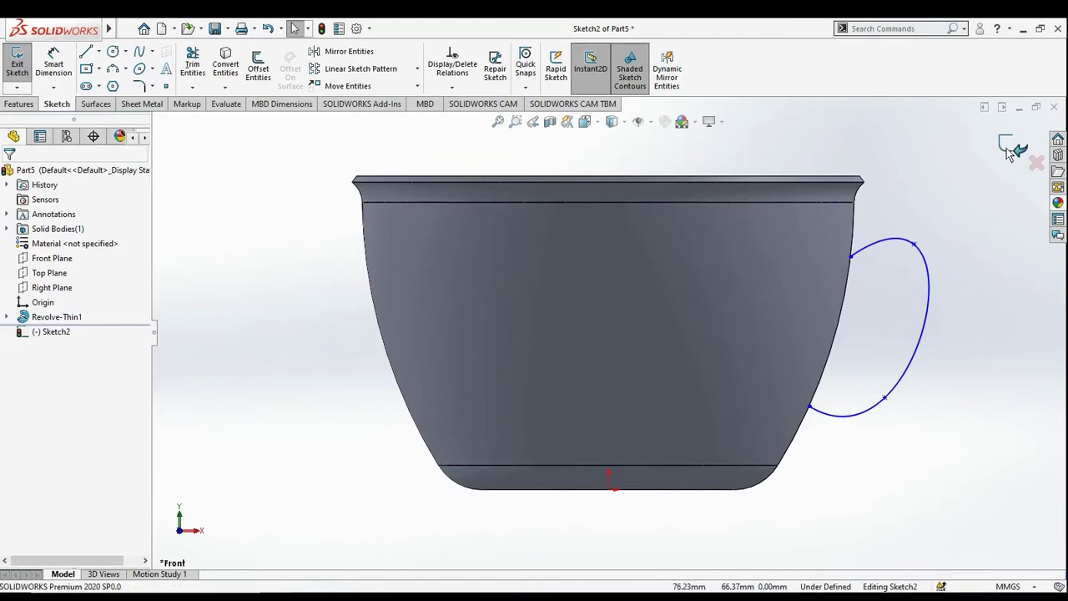
# Sweep a 5 mm circular profile along the Sketch2 spline to form the handle.
pyautogui.click(18, 104)
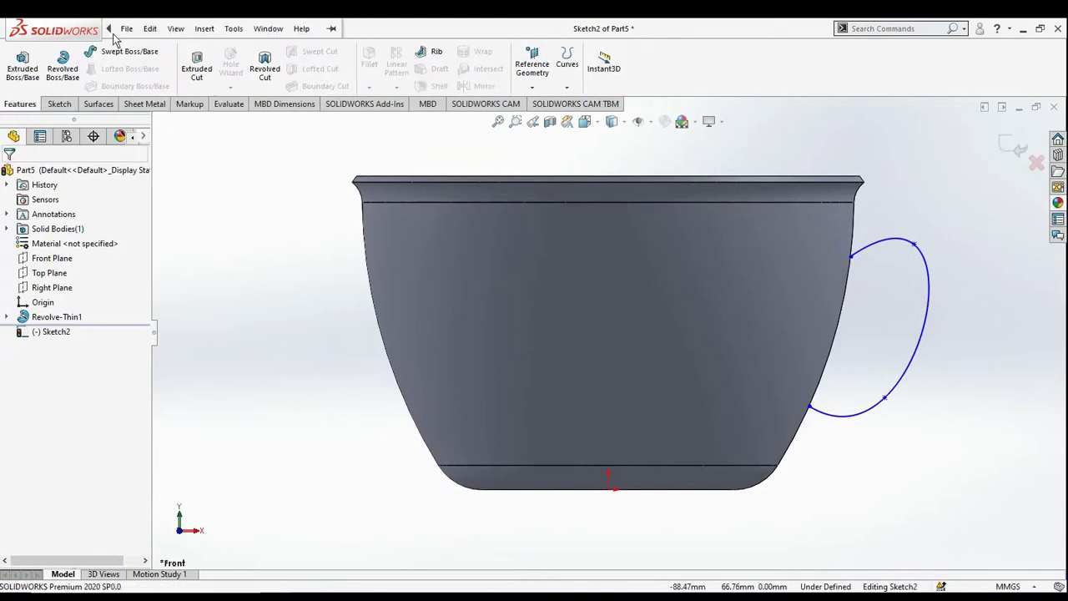
pyautogui.click(99, 54)
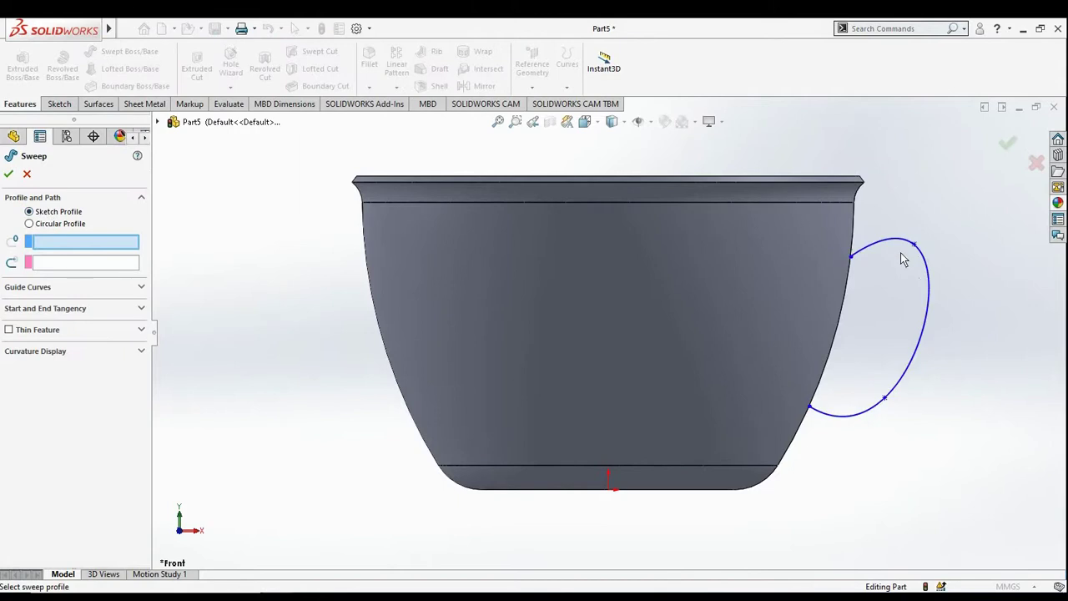
pyautogui.click(77, 226)
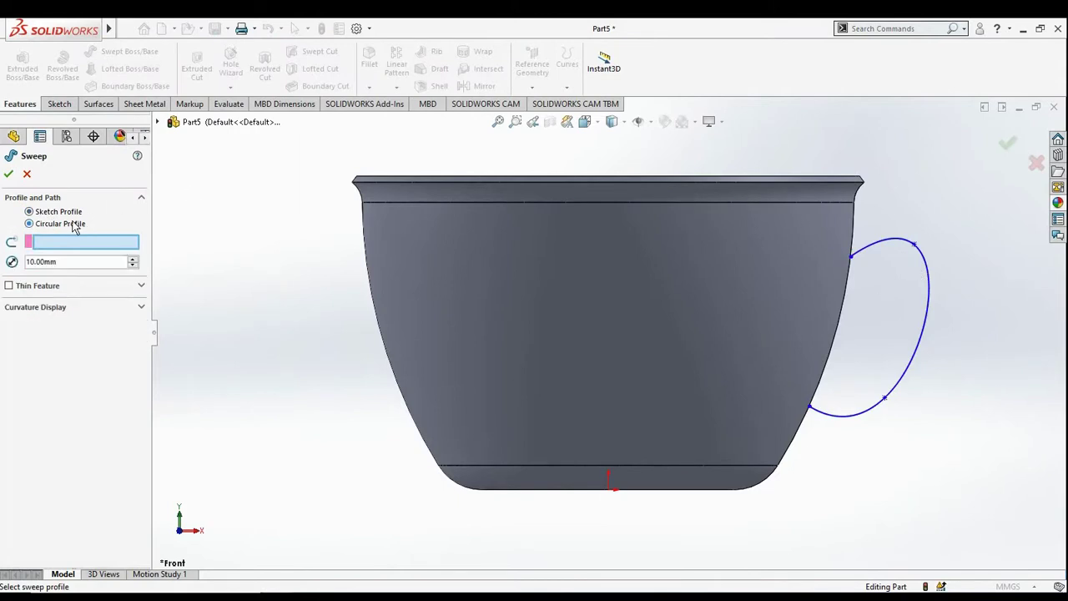
pyautogui.click(890, 245)
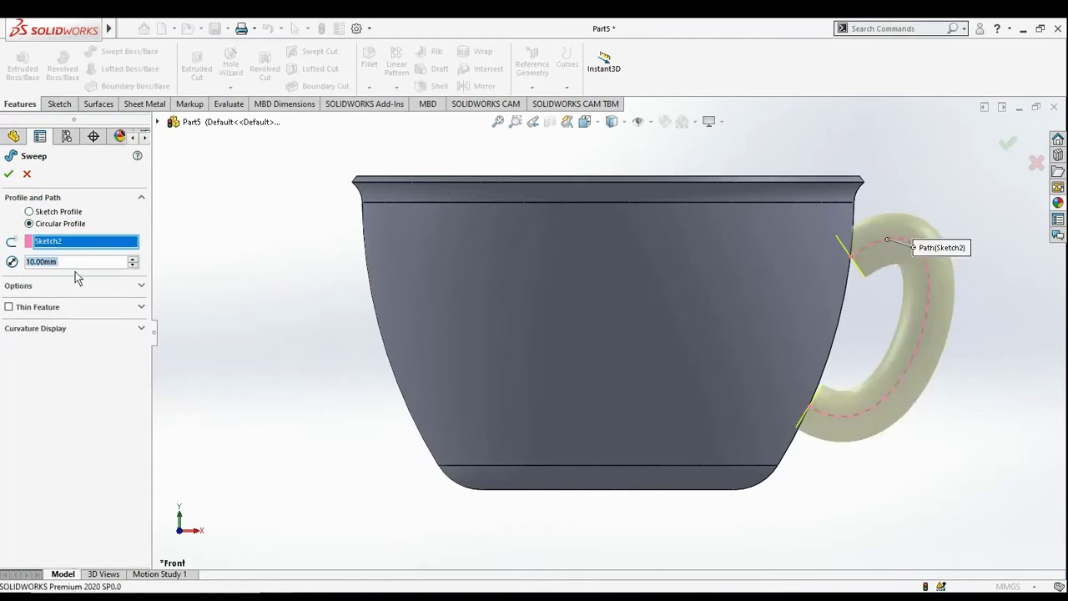
pyautogui.write('5')
pyautogui.press('Return')
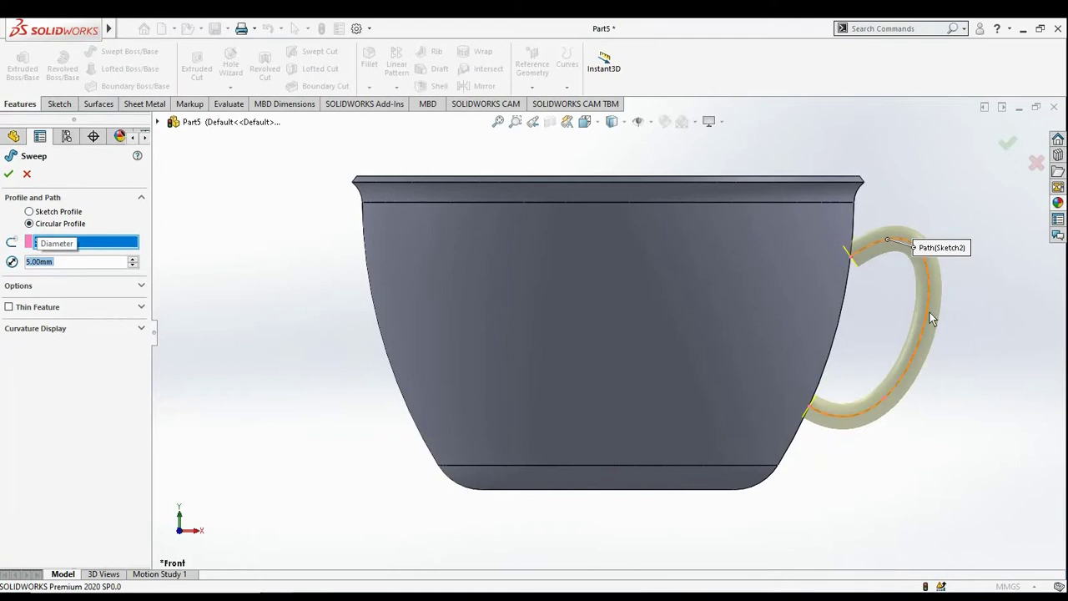
pyautogui.scroll(-2, 842, 300)
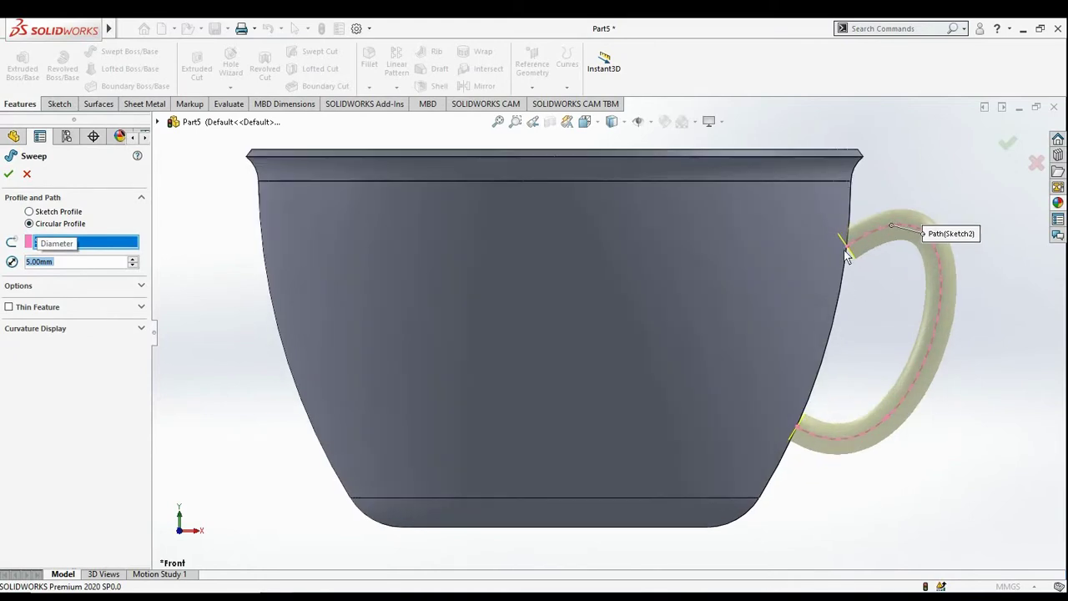
pyautogui.click(75, 287)
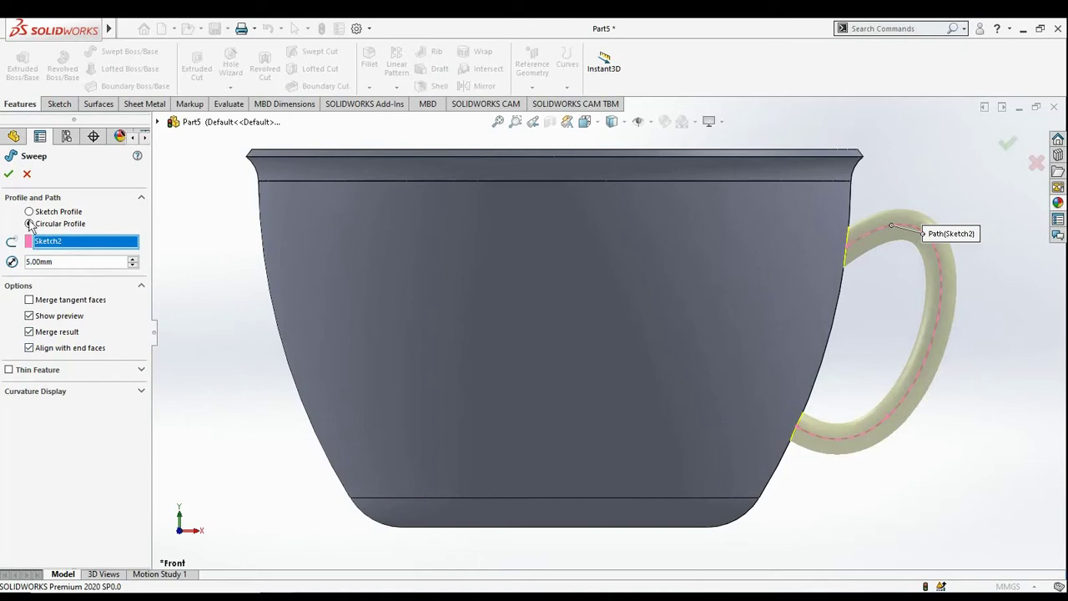
pyautogui.click(9, 173)
pyautogui.scroll(-3, 862, 292)
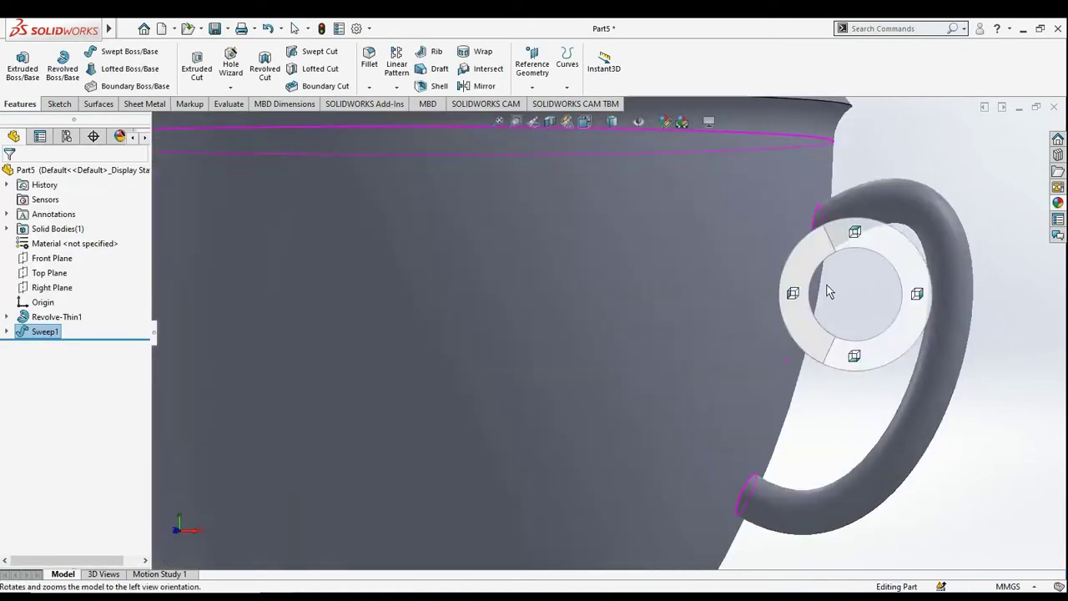
pyautogui.scroll(3, 822, 237)
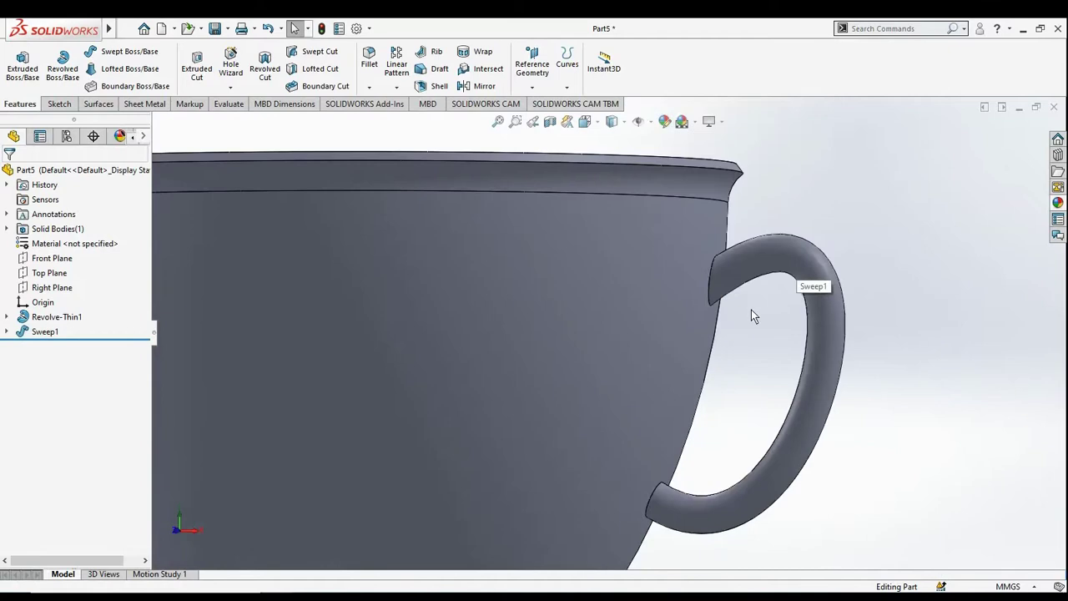
pyautogui.scroll(3, 609, 334)
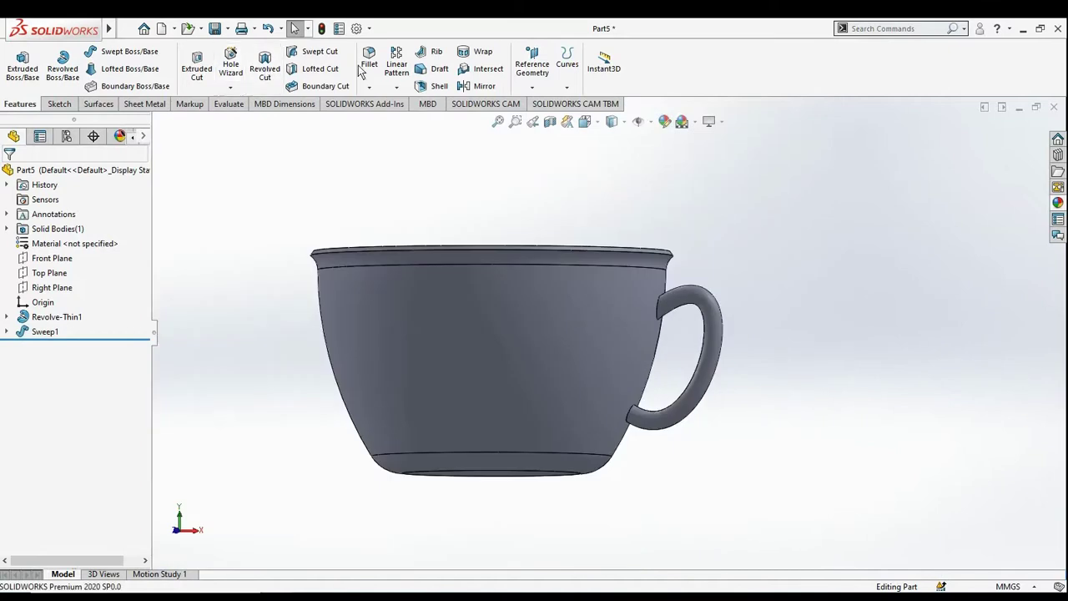
# Fillet the upper and lower handle-to-cup edges with a 3 mm radius.
pyautogui.scroll(-2, 650, 320)
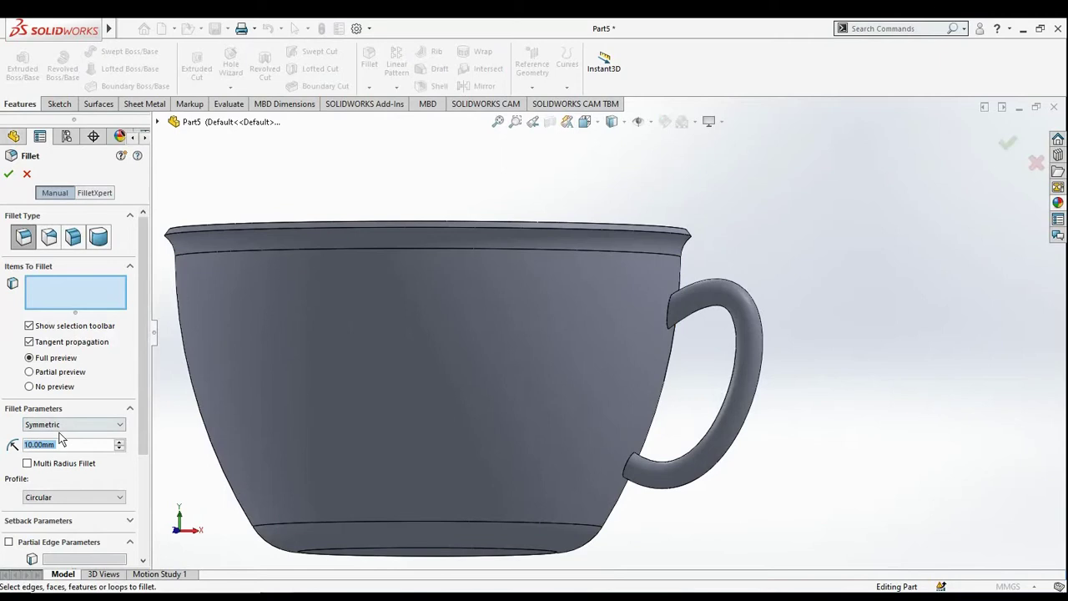
pyautogui.write('3')
pyautogui.press('Return')
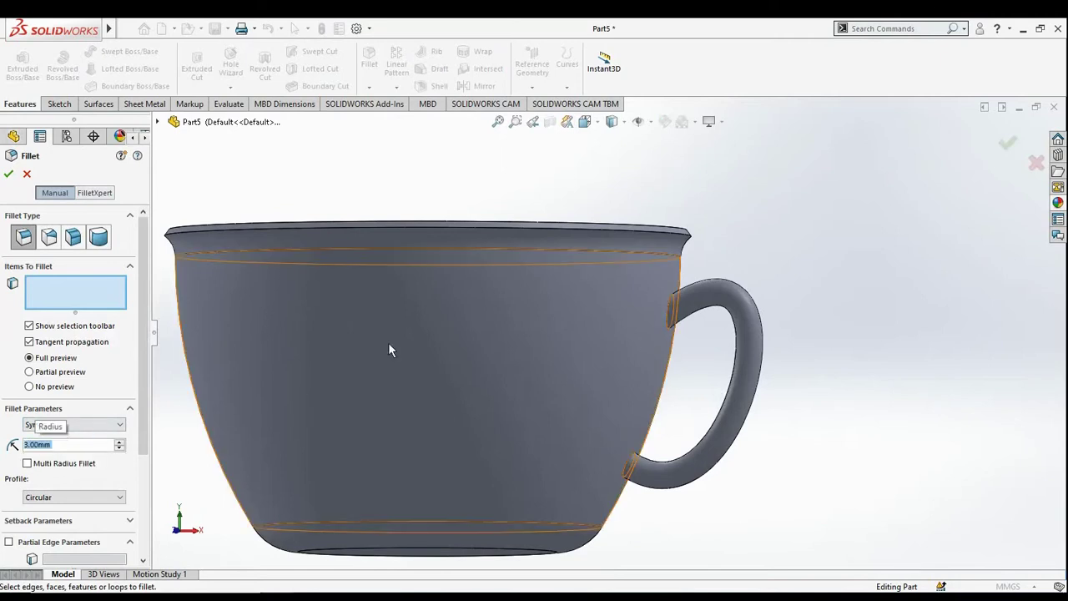
pyautogui.click(672, 333)
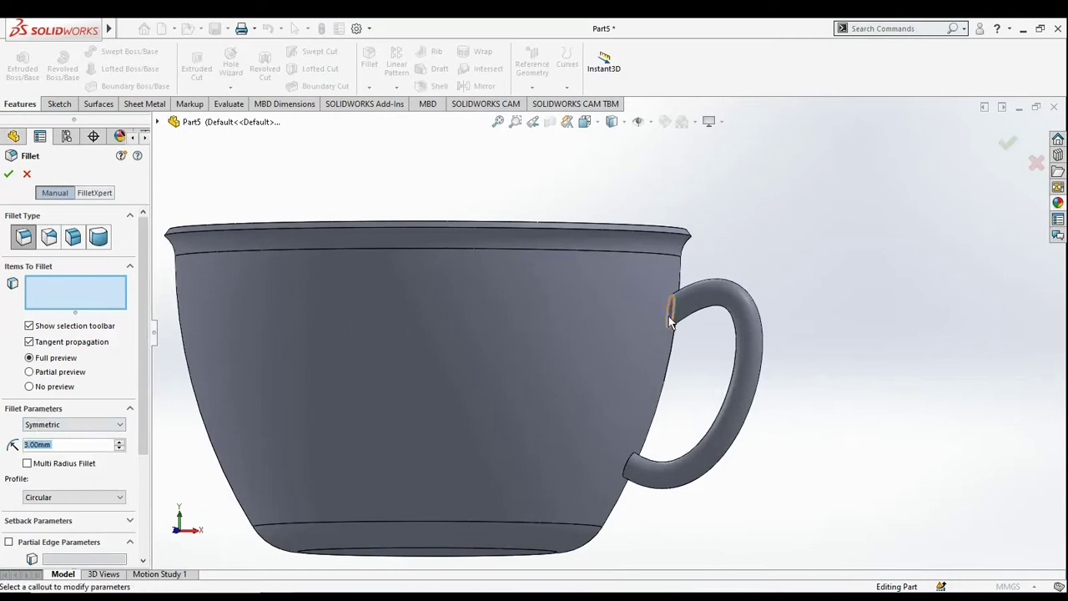
pyautogui.scroll(-2, 621, 460)
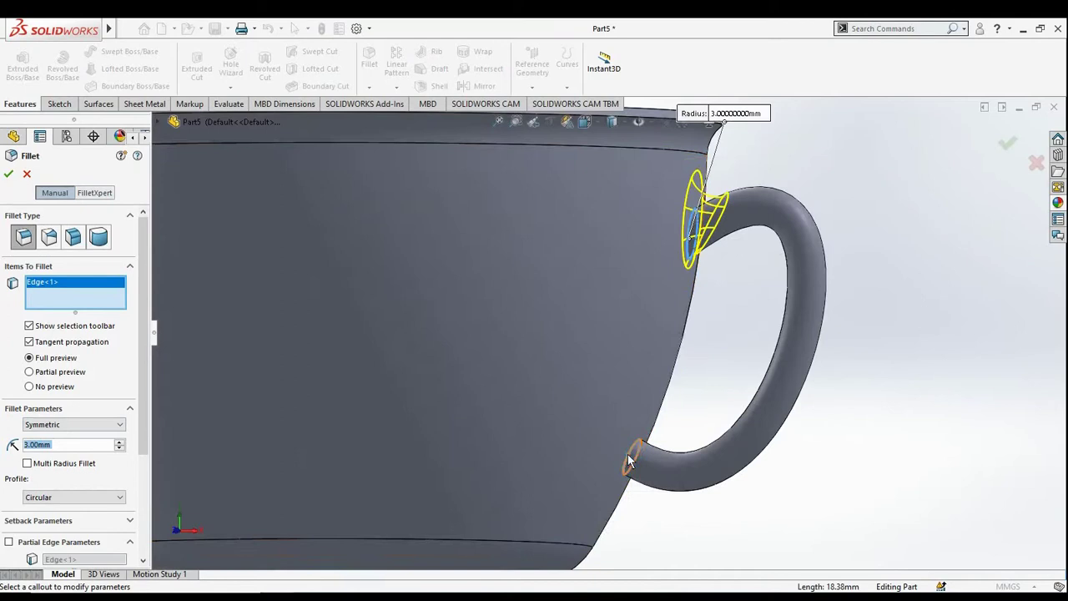
pyautogui.click(629, 461)
pyautogui.scroll(2, 726, 279)
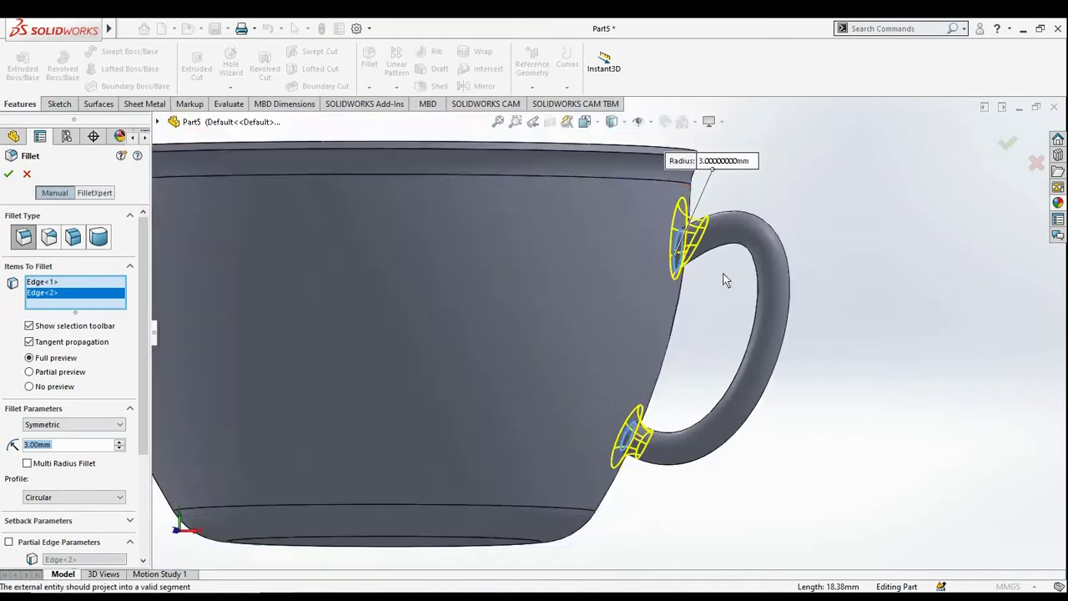
pyautogui.click(6, 174)
# Tilt the view to look into the cup and select the Front Plane for a new sketch.
pyautogui.scroll(2, 817, 400)
pyautogui.scroll(2, 865, 371)
pyautogui.moveTo(806, 343)
pyautogui.mouseDown(button='middle')
pyautogui.moveTo(781, 351)
pyautogui.moveTo(873, 358)
pyautogui.moveTo(740, 312)
pyautogui.moveTo(775, 338)
pyautogui.mouseUp(button='middle')
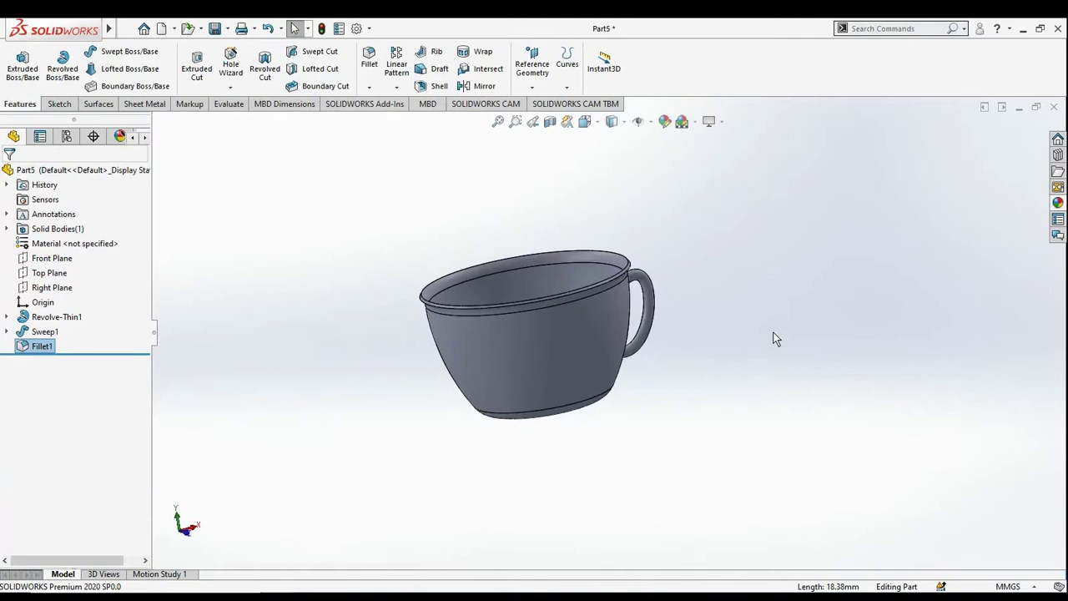
pyautogui.click(833, 328)
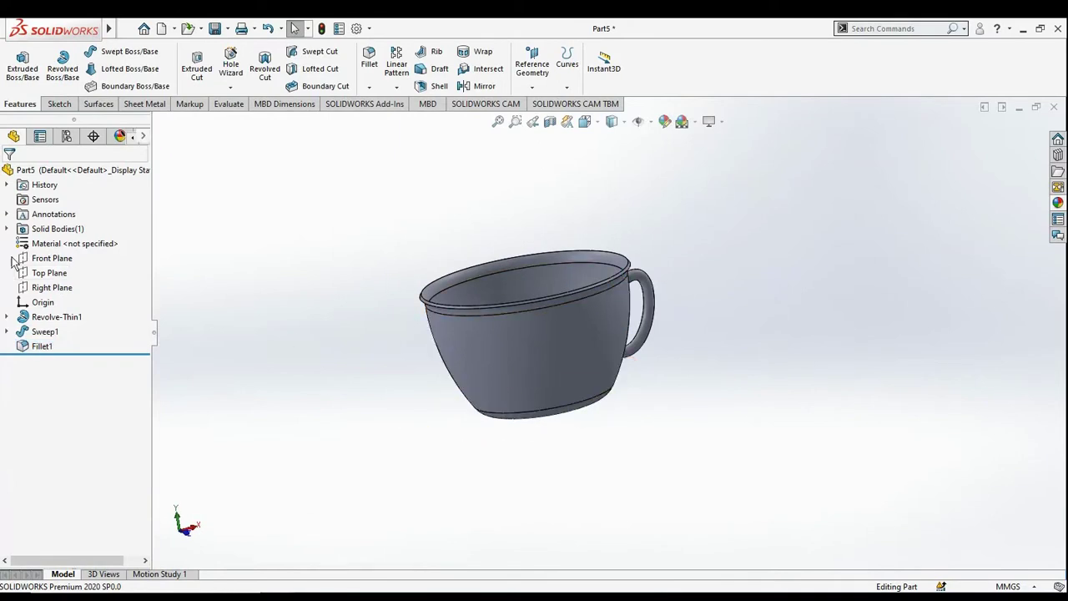
pyautogui.click(38, 259)
pyautogui.rightClick(38, 259)
# On the Front Plane, sketch a horizontal line from the cup's bottom centre and an angled segment rising right.
pyautogui.click(47, 237)
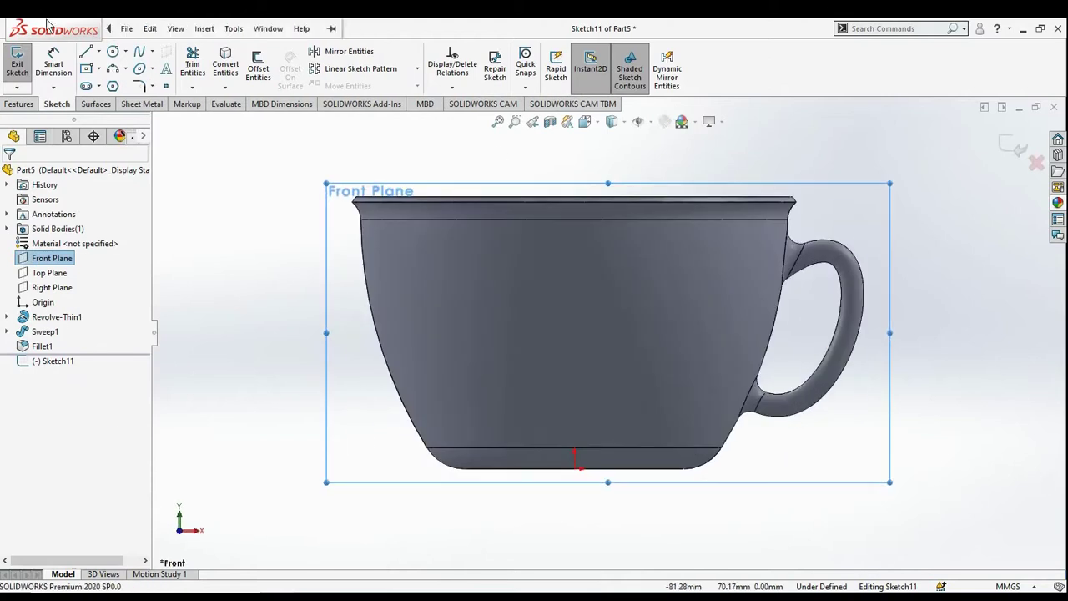
pyautogui.click(86, 57)
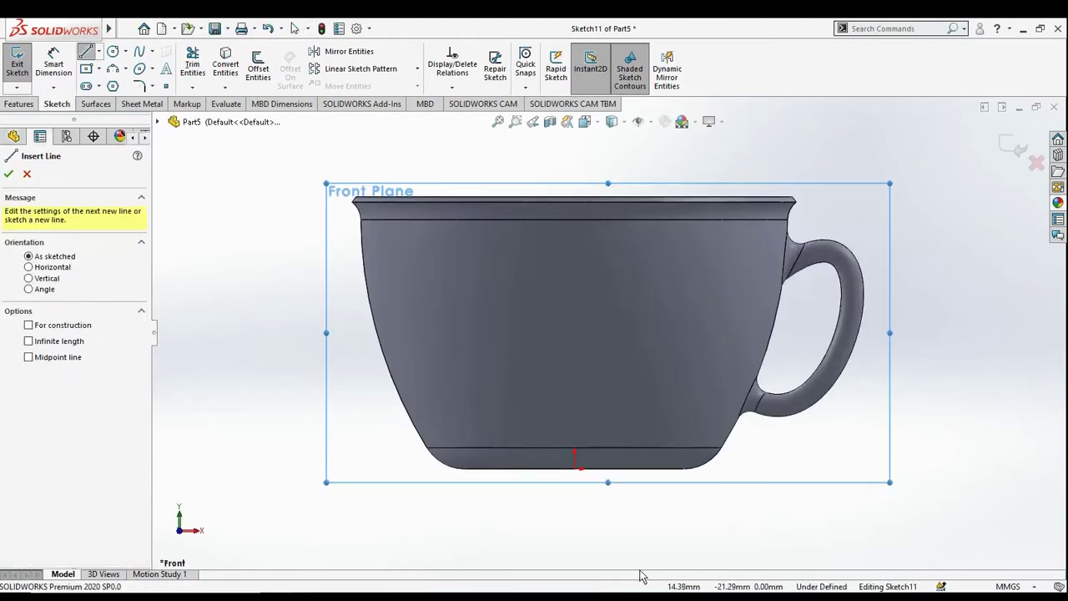
pyautogui.click(574, 469)
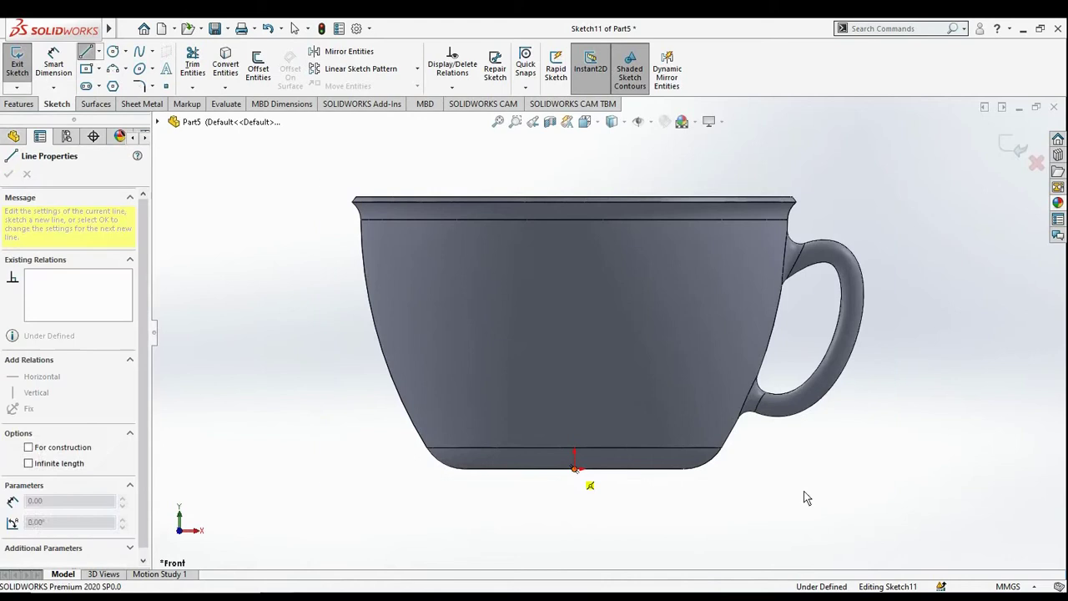
pyautogui.click(838, 468)
pyautogui.click(888, 438)
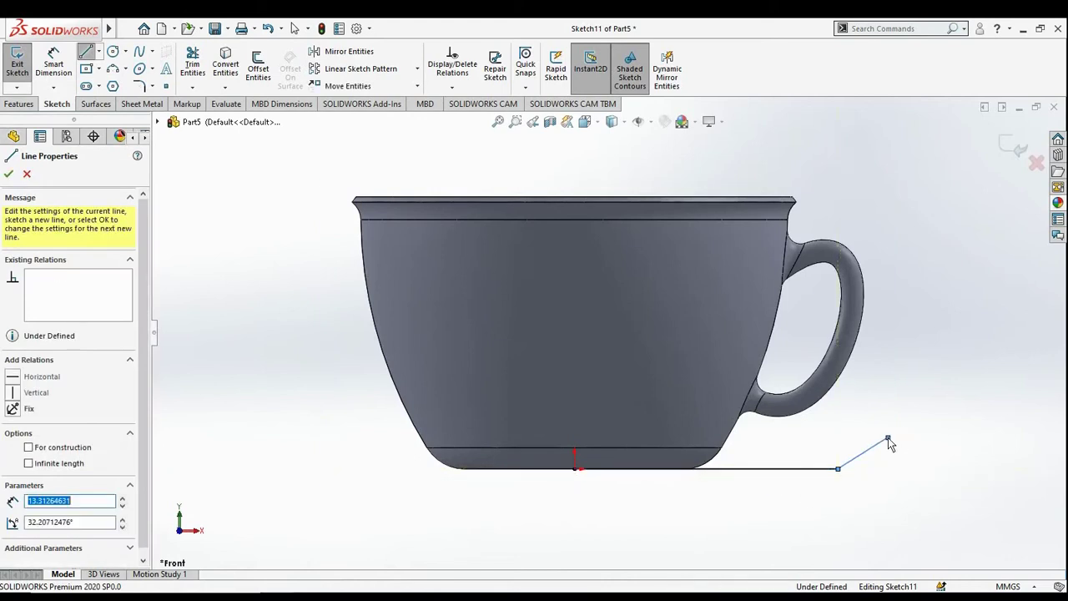
pyautogui.press('Escape')
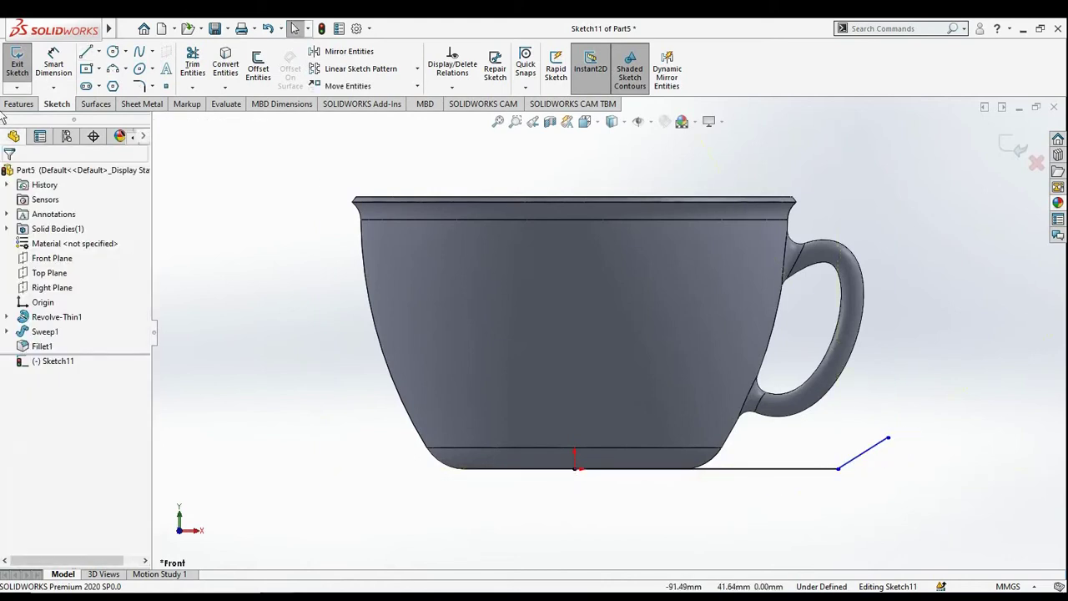
# Round the corner between the horizontal and angled lines with an R10 fillet.
pyautogui.click(140, 86)
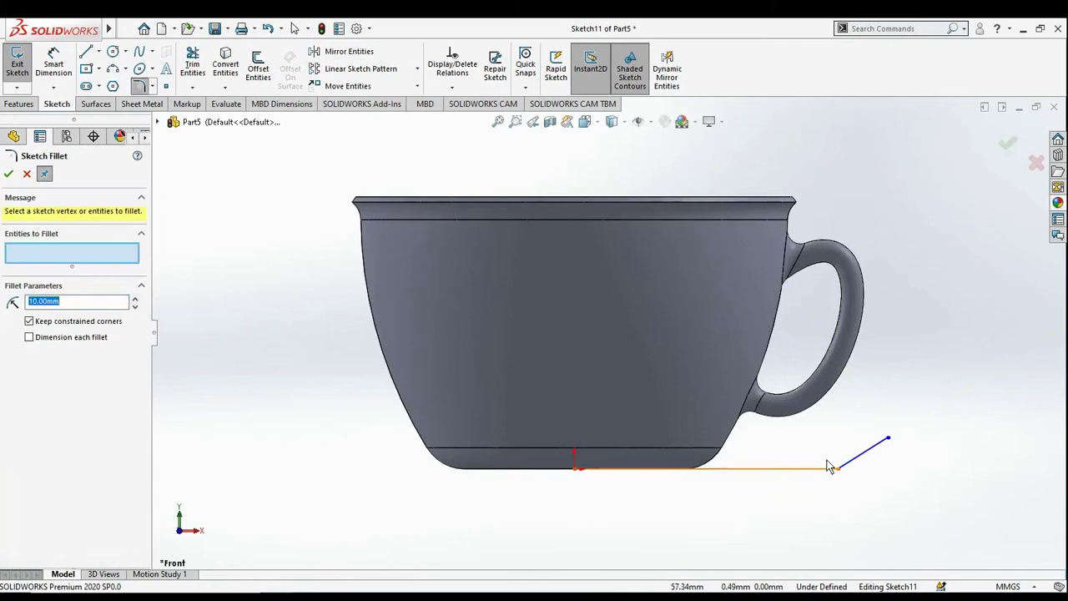
pyautogui.click(837, 469)
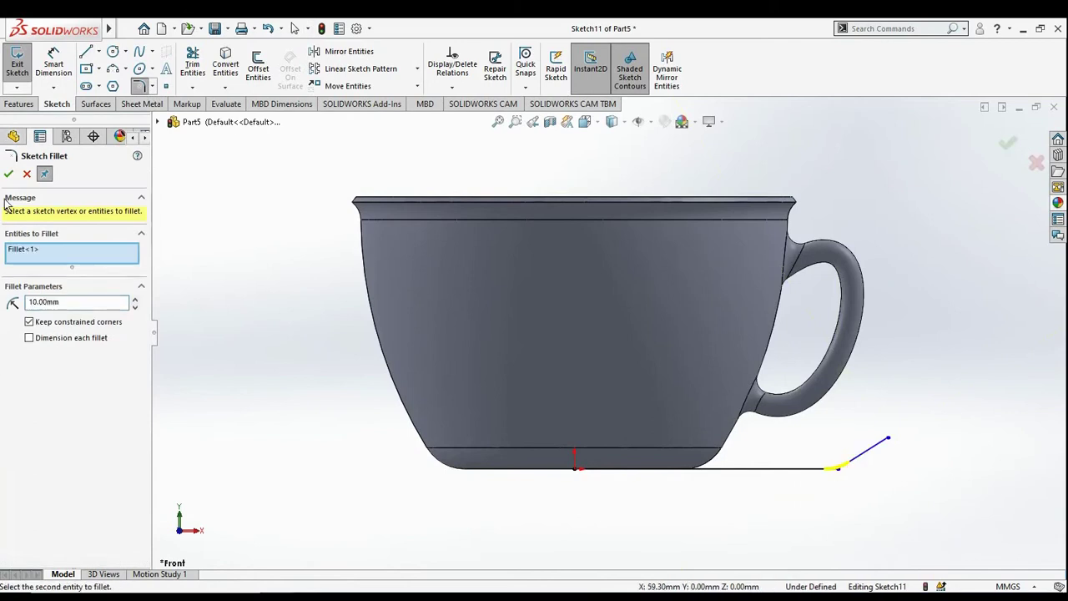
pyautogui.click(8, 174)
pyautogui.press('Escape')
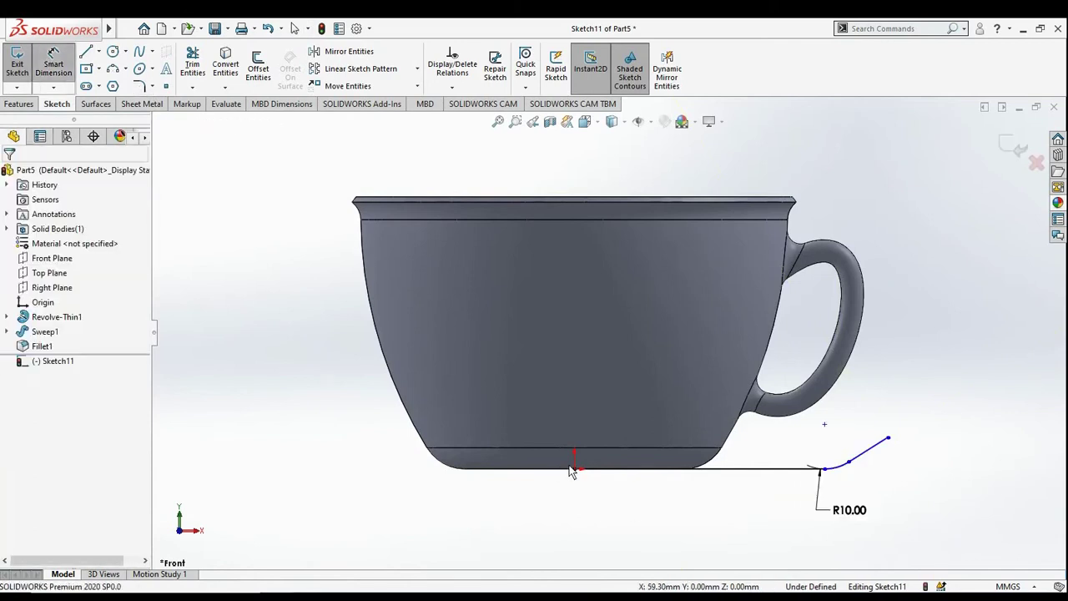
# Dimension the saucer profile's overall horizontal width to 70 mm.
pyautogui.click(574, 470)
pyautogui.click(888, 440)
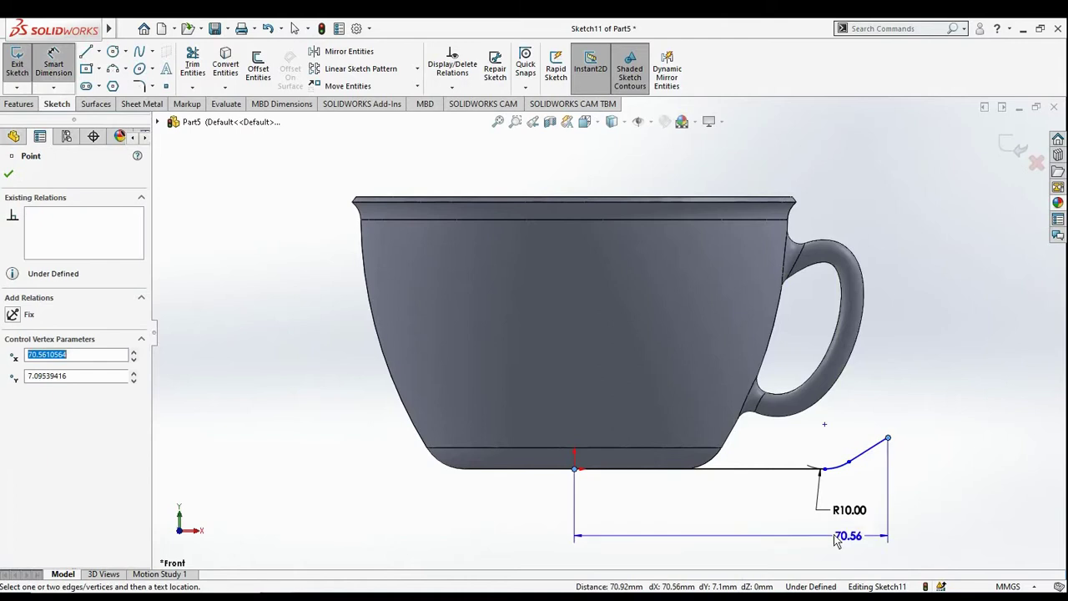
pyautogui.click(726, 526)
pyautogui.write('70')
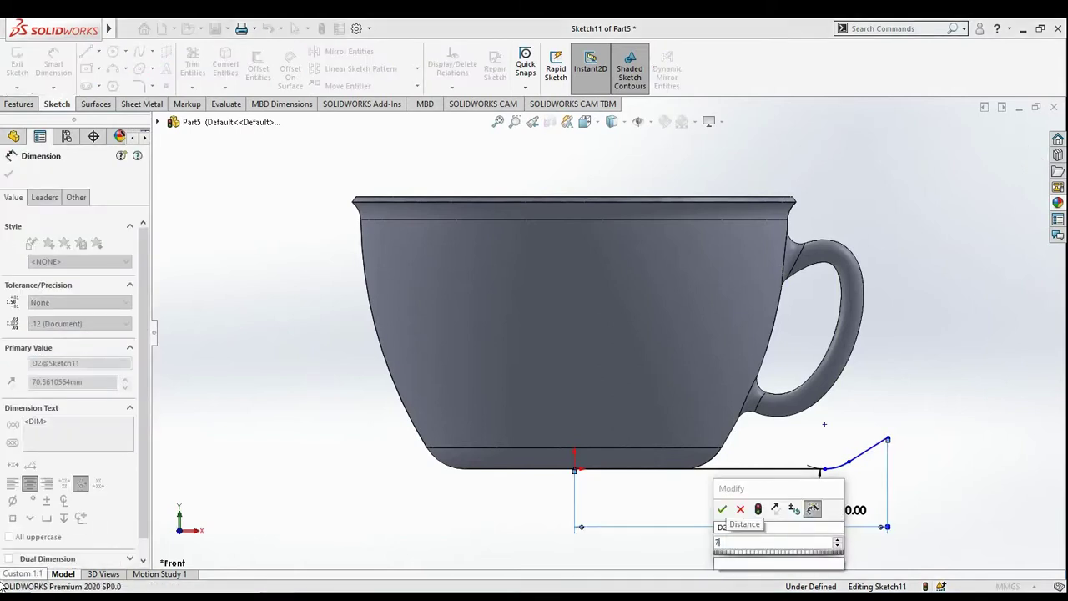
pyautogui.press('Return')
pyautogui.click(8, 173)
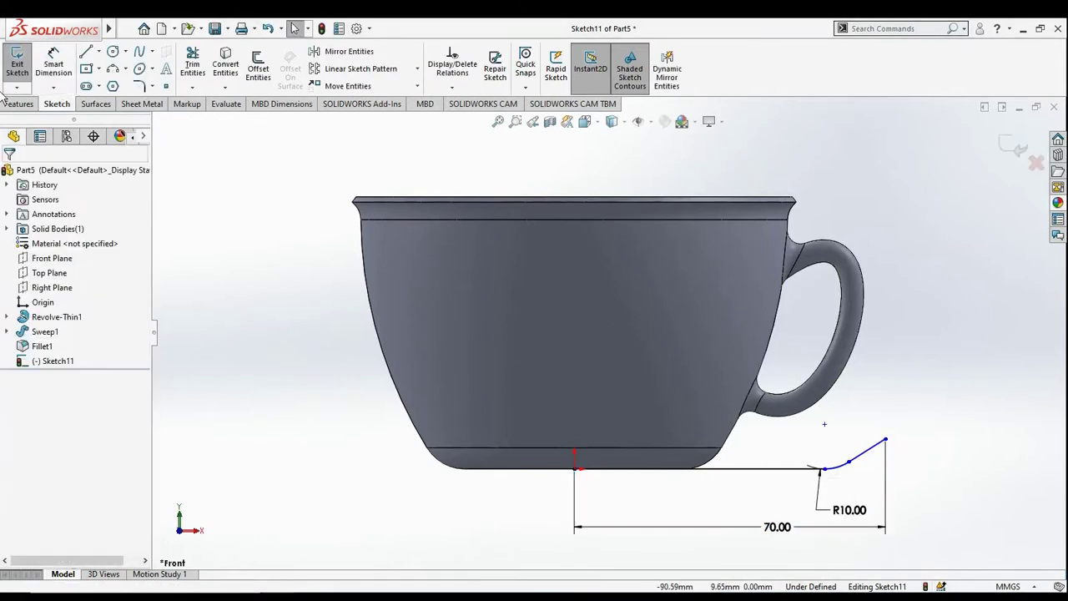
# Dimension the profile's vertical height to 7 mm.
pyautogui.click(52, 65)
pyautogui.click(886, 439)
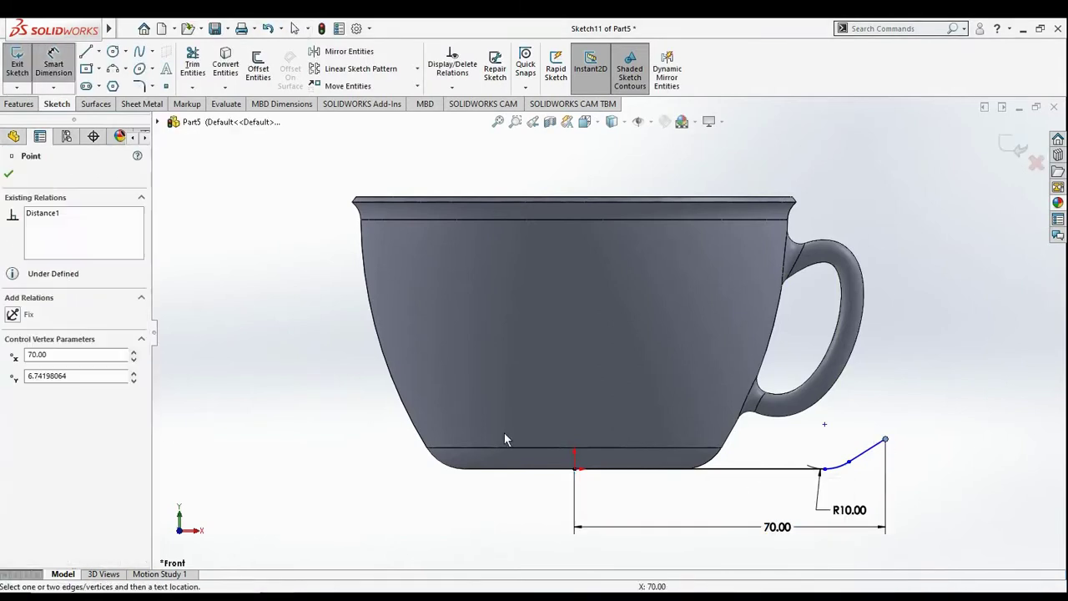
pyautogui.click(574, 468)
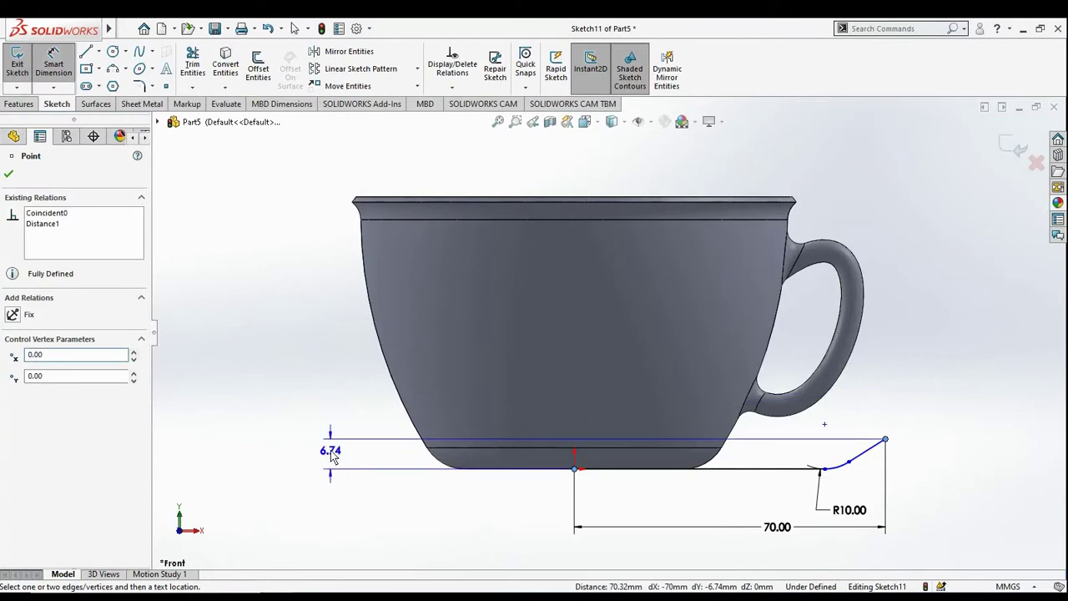
pyautogui.click(333, 455)
pyautogui.write('7')
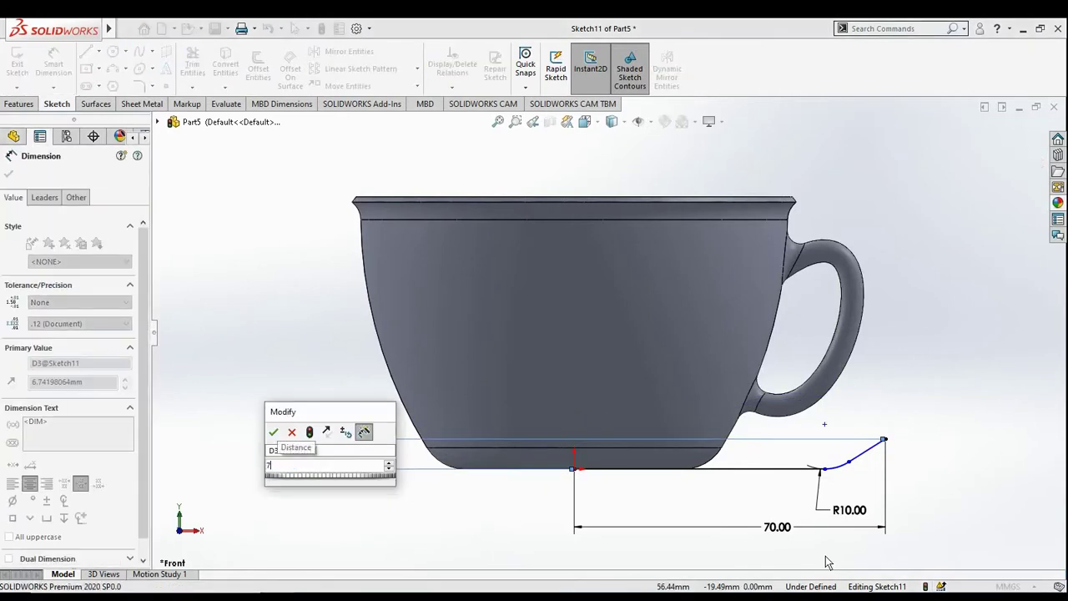
pyautogui.press('Return')
pyautogui.press('Escape')
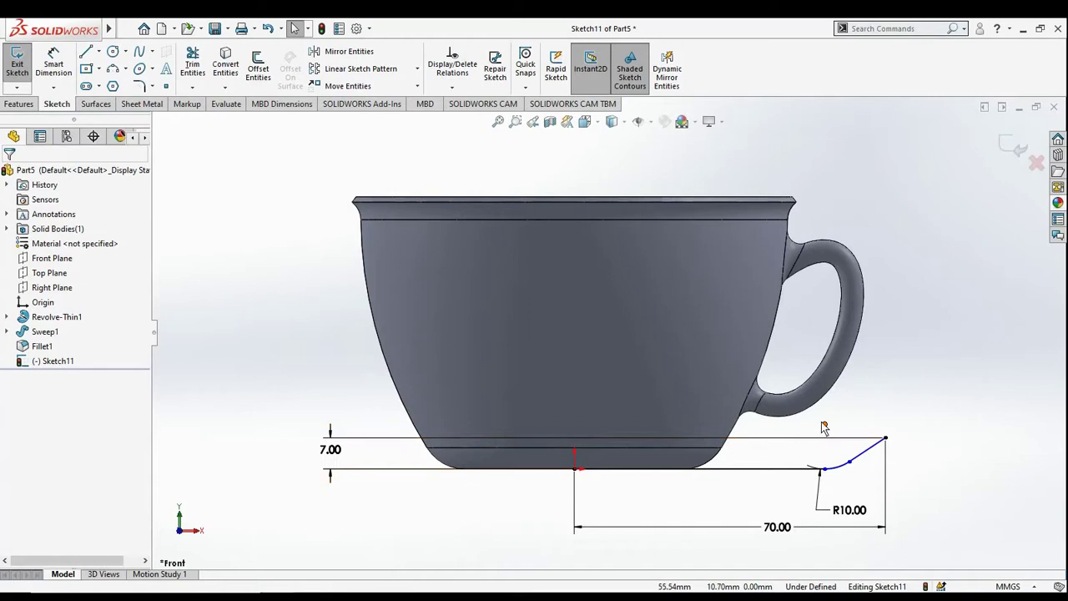
pyautogui.press('Return')
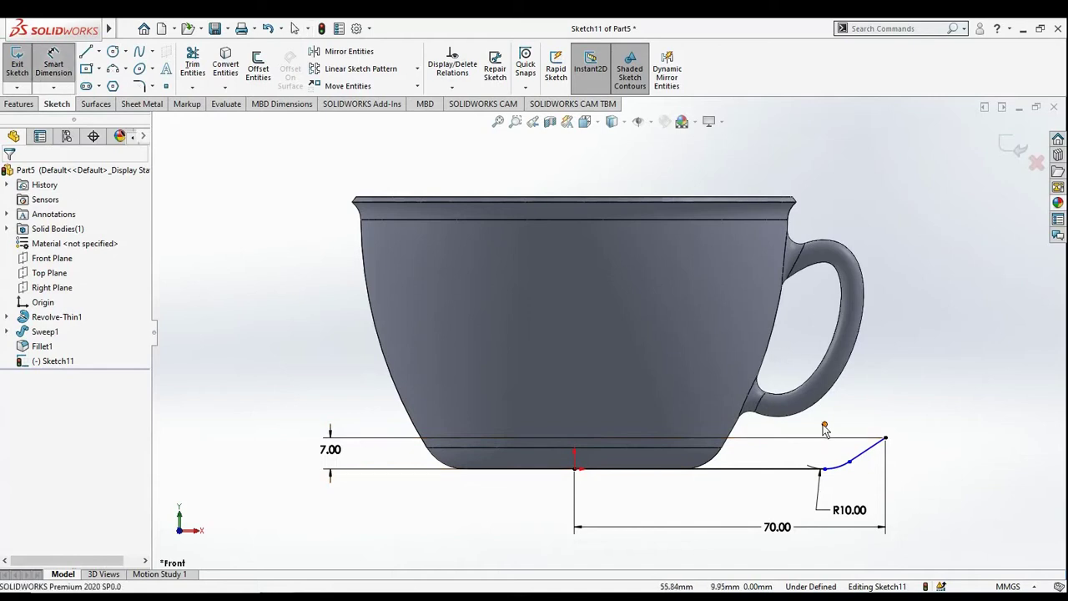
# Set the point's horizontal distance from the origin to 55 mm, then exit the sketch.
pyautogui.click(825, 427)
pyautogui.click(574, 468)
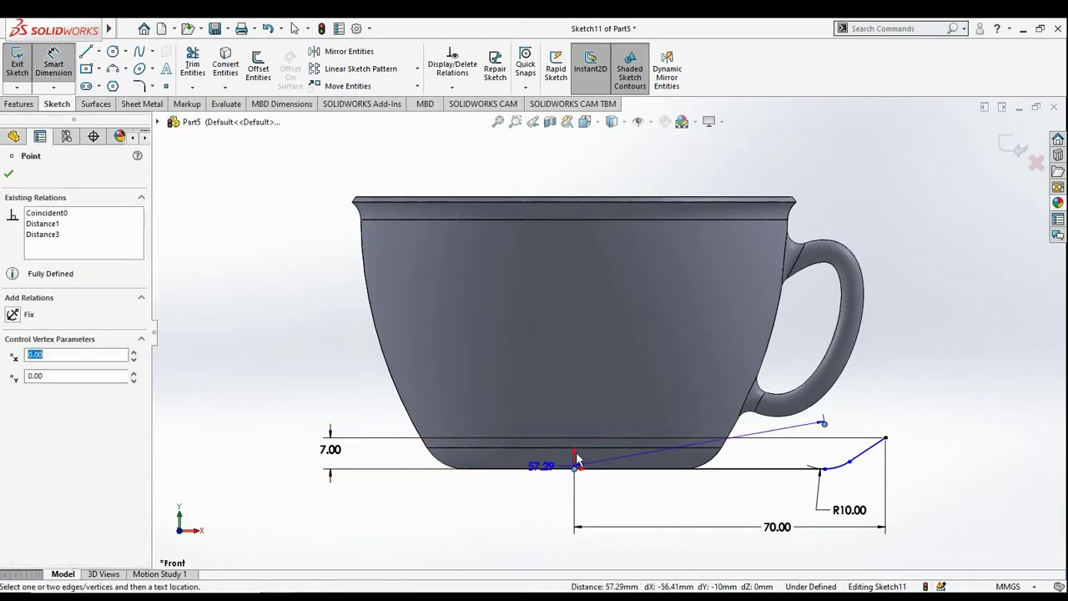
pyautogui.click(655, 396)
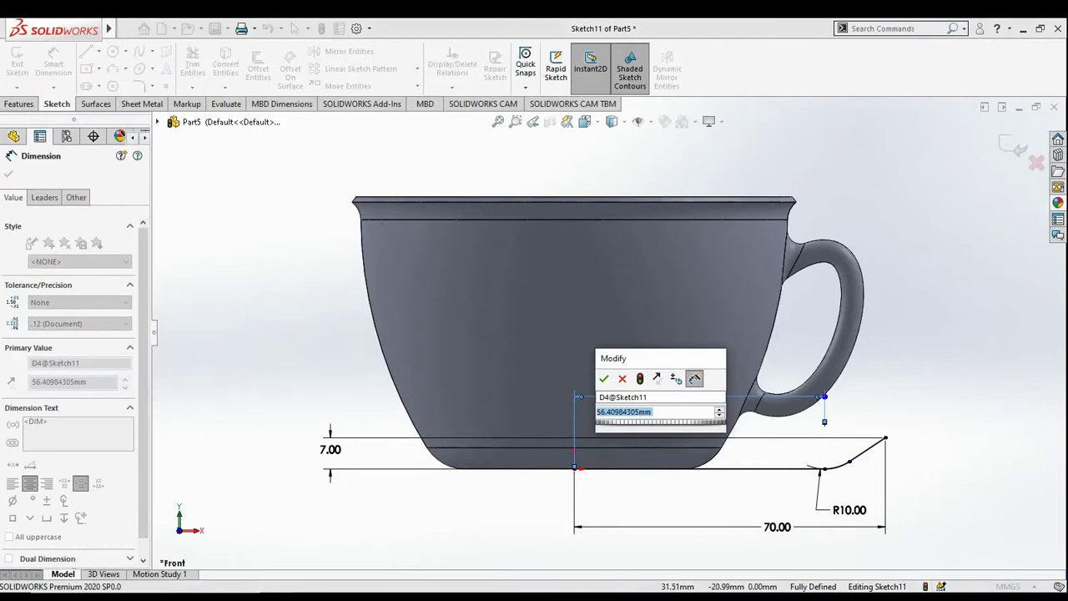
pyautogui.write('55')
pyautogui.press('Return')
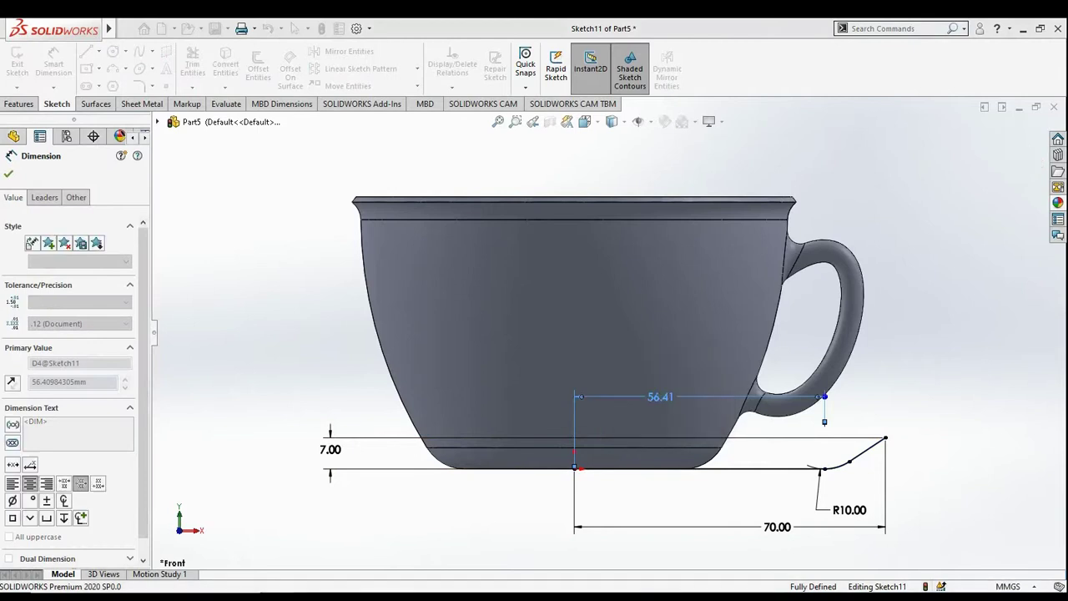
pyautogui.press('Escape')
pyautogui.press('z')
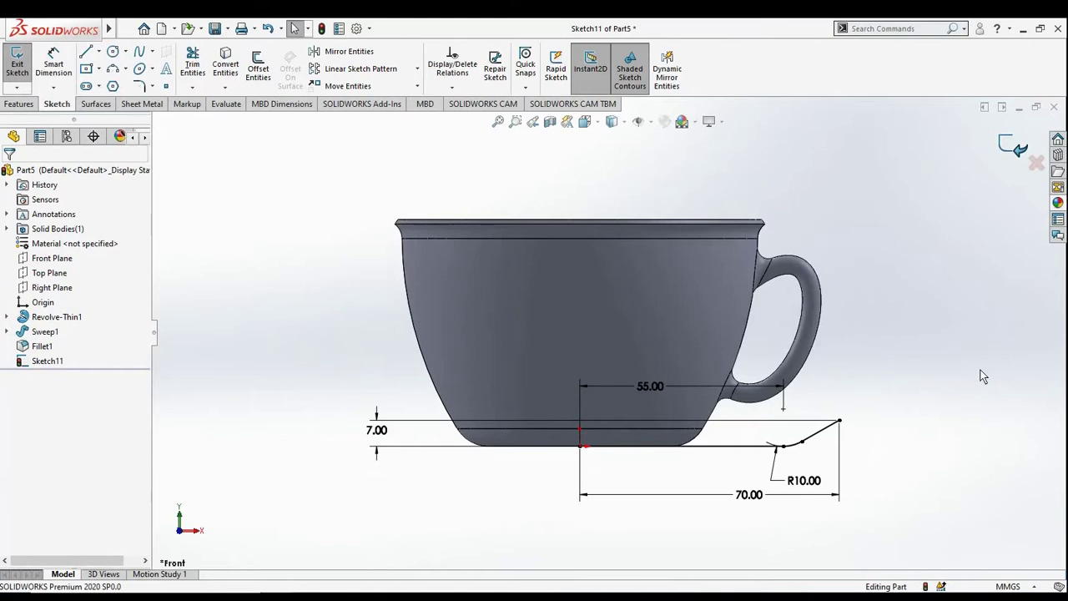
pyautogui.click(1016, 159)
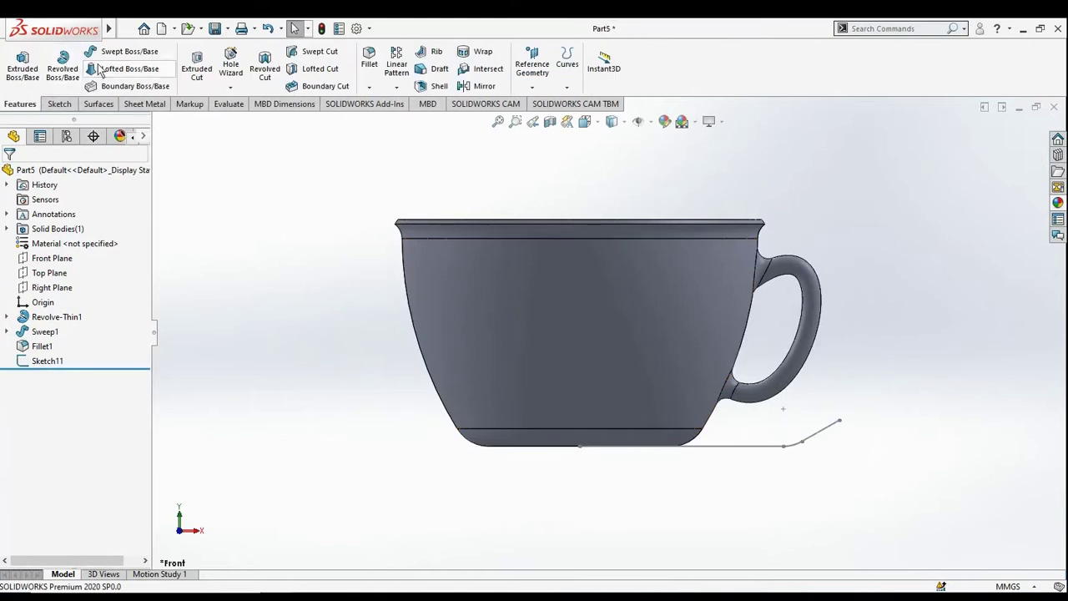
# Start a revolve using the saucer's bottom line as the axis, then cancel it.
pyautogui.click(62, 67)
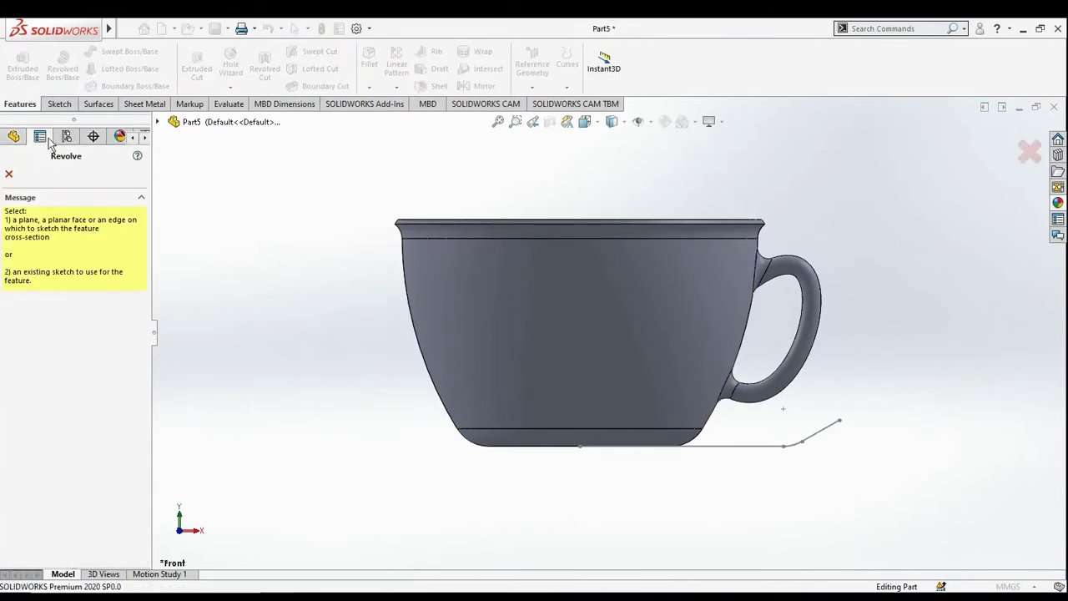
pyautogui.click(731, 448)
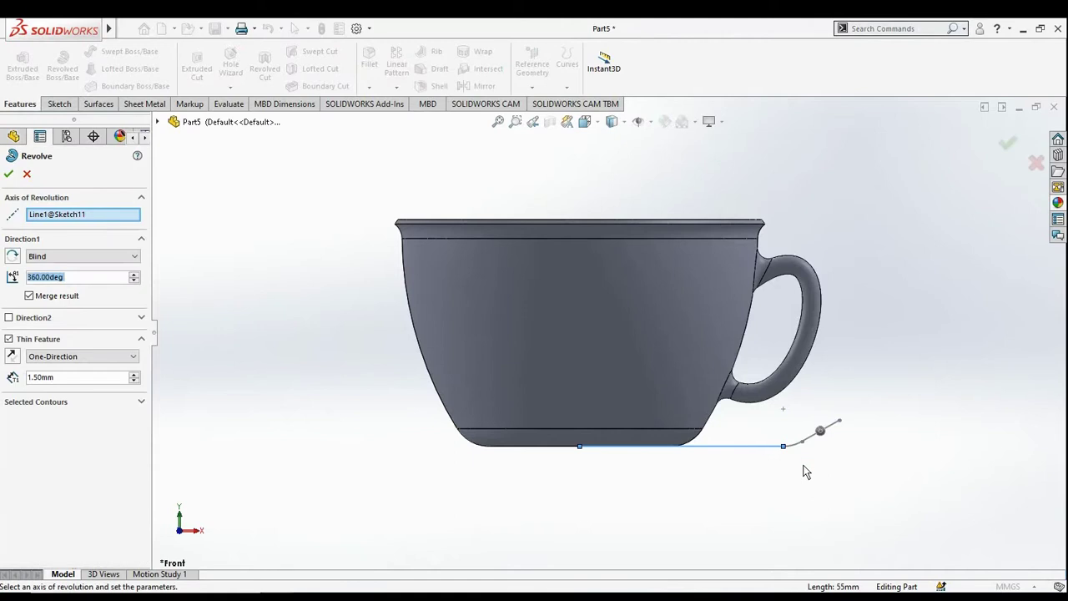
pyautogui.rightClick(77, 219)
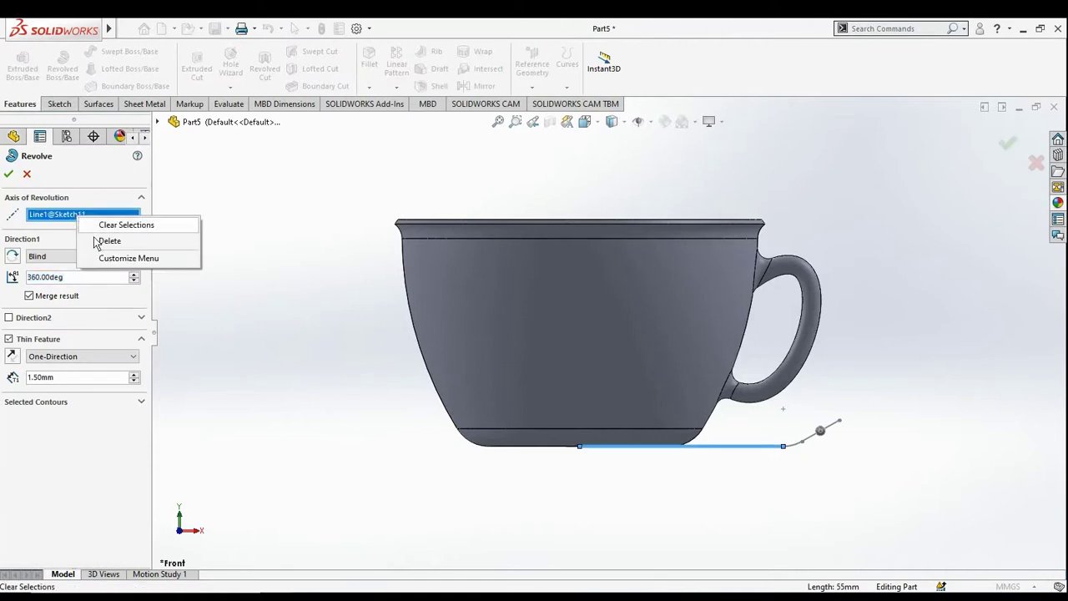
pyautogui.click(104, 238)
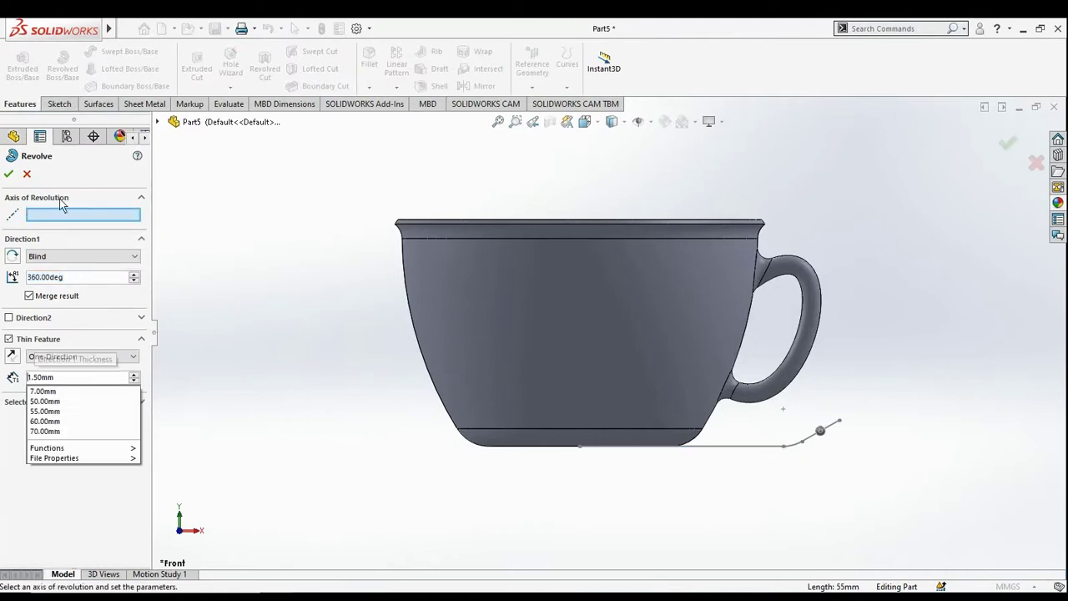
pyautogui.click(841, 434)
pyautogui.press('Escape')
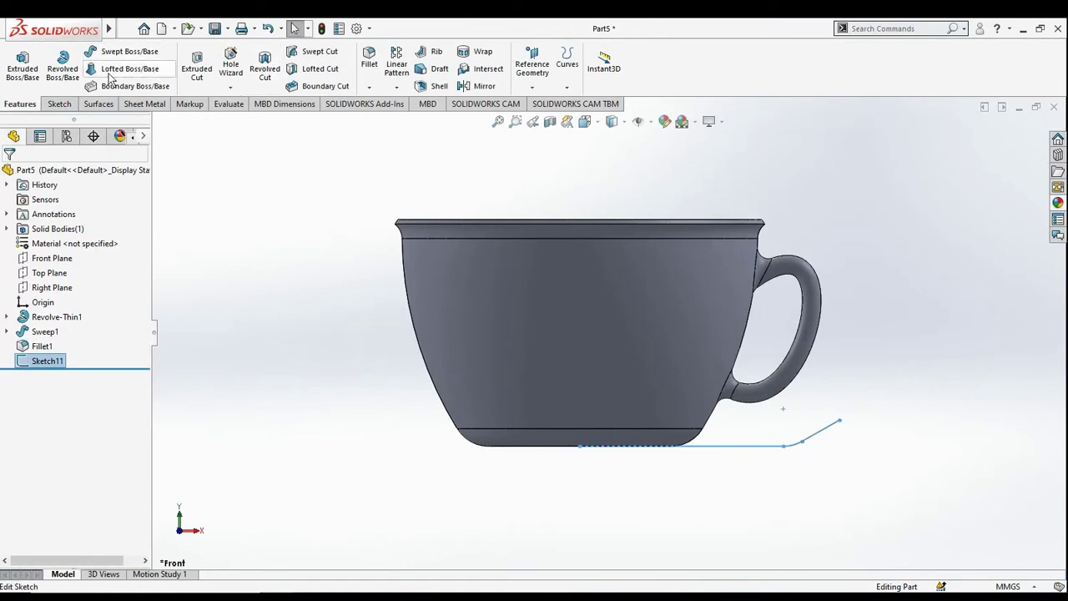
# Revolve the saucer profile 360° about the cup's vertical centerline as a 1.50 mm thin feature.
pyautogui.click(65, 72)
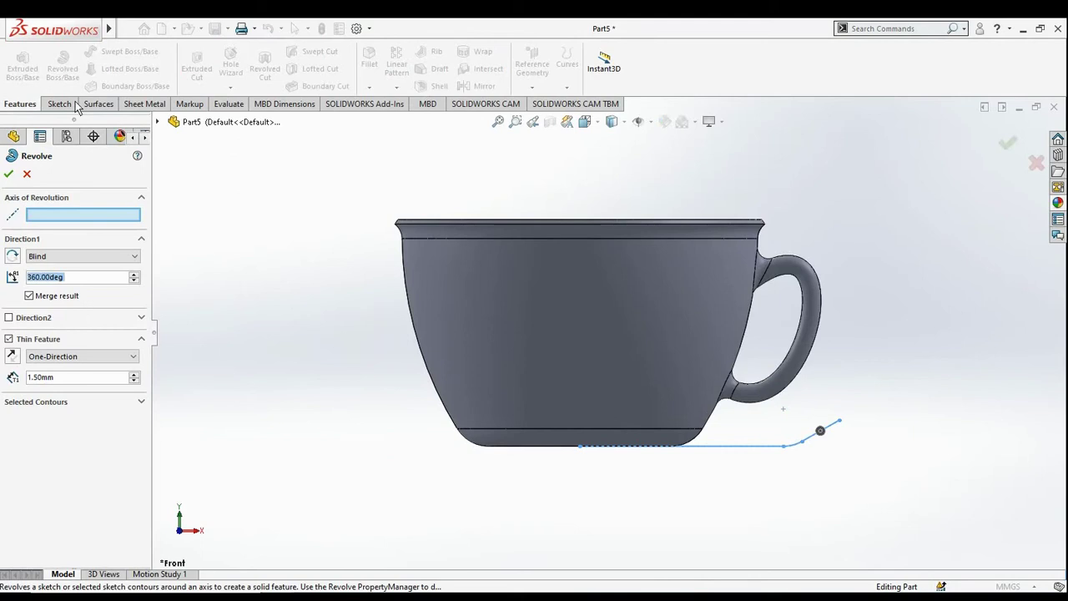
pyautogui.click(158, 122)
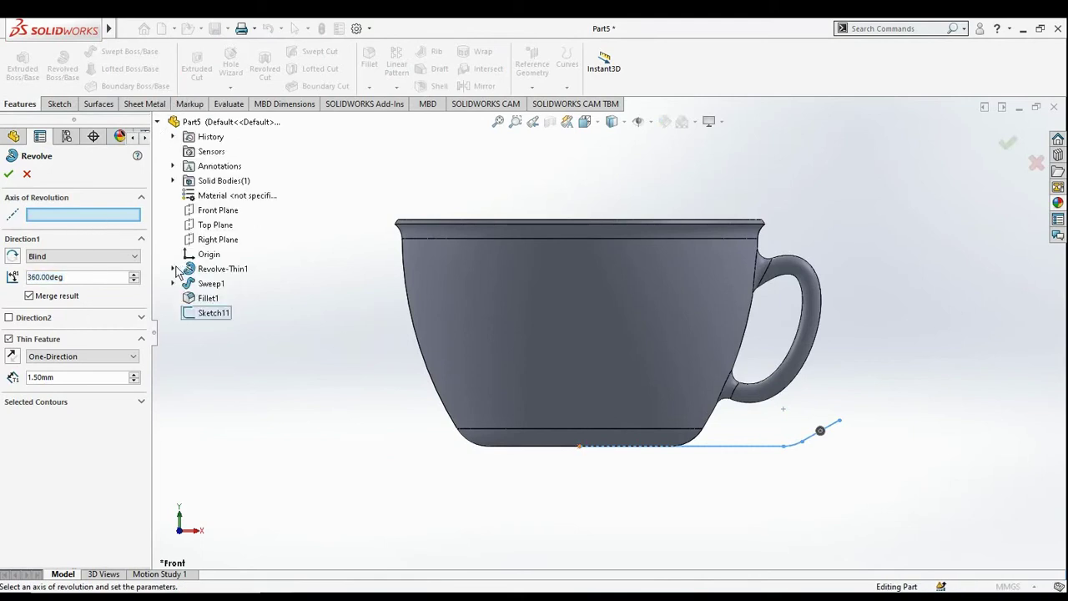
pyautogui.rightClick(208, 269)
pyautogui.click(233, 297)
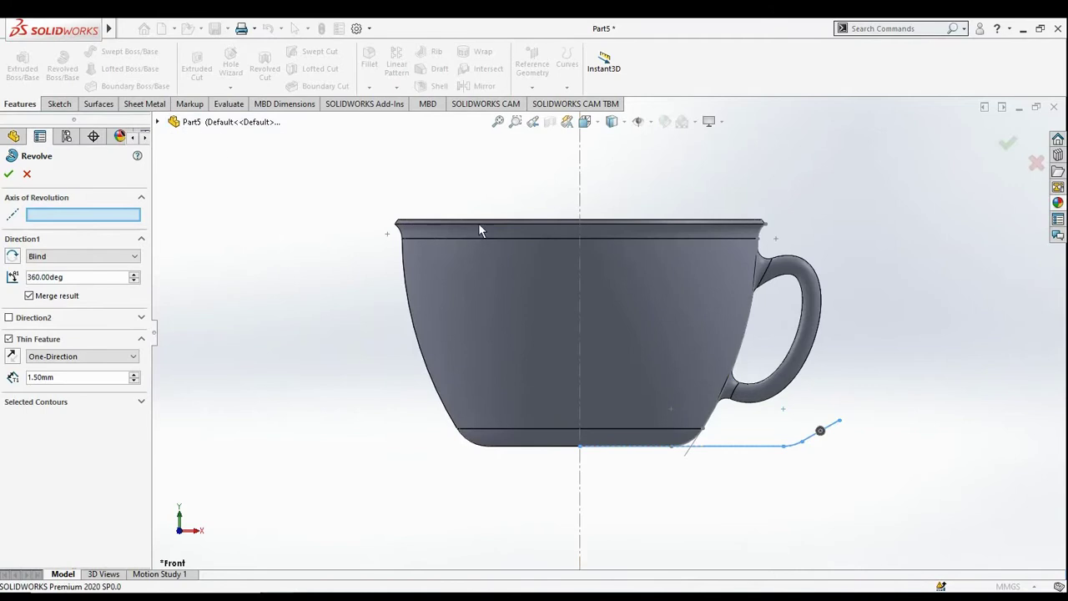
pyautogui.click(581, 213)
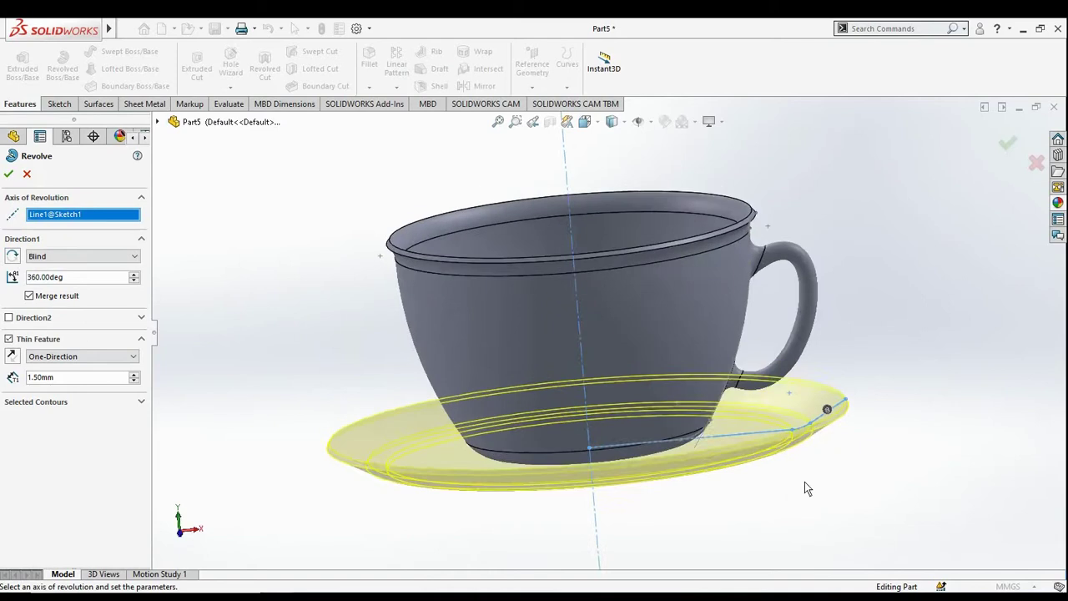
pyautogui.click(8, 174)
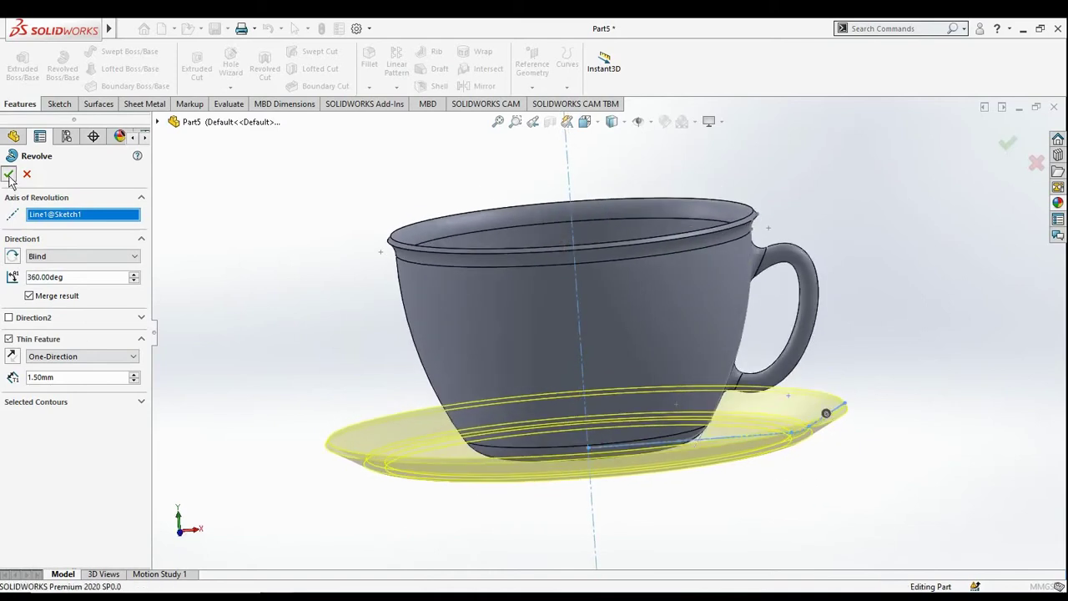
pyautogui.moveTo(805, 449)
pyautogui.mouseDown(button='middle')
pyautogui.moveTo(879, 467)
pyautogui.moveTo(954, 530)
pyautogui.moveTo(986, 484)
pyautogui.moveTo(968, 490)
pyautogui.mouseUp(button='middle')
pyautogui.moveTo(691, 326)
pyautogui.mouseDown(button='middle')
pyautogui.moveTo(624, 392)
pyautogui.moveTo(577, 329)
pyautogui.mouseUp(button='middle')
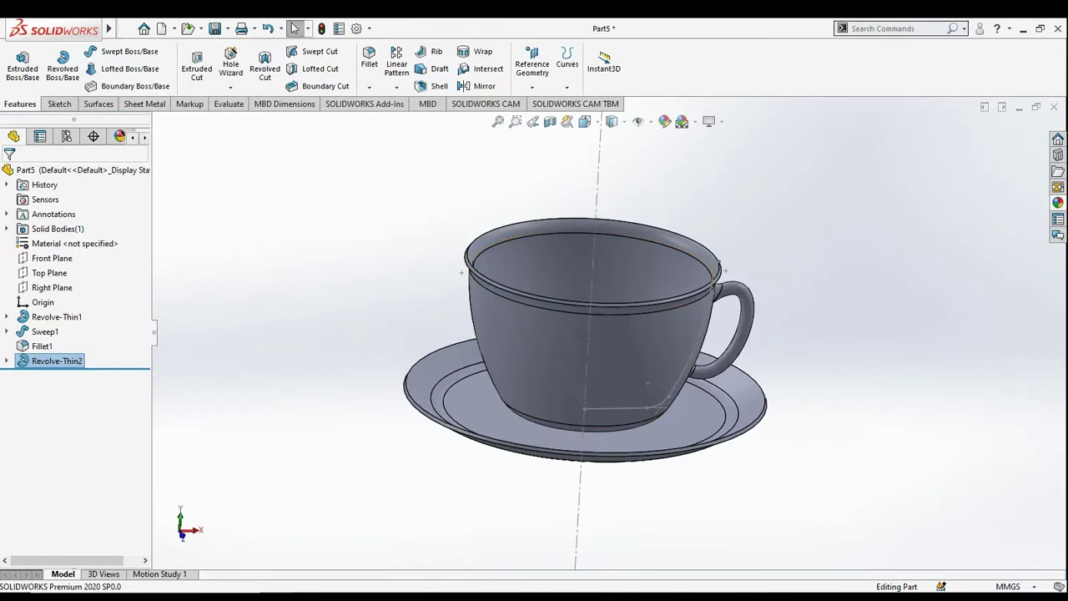
# Start a new sketch on the Front Plane, viewed normal to it.
pyautogui.click(50, 258)
pyautogui.click(61, 107)
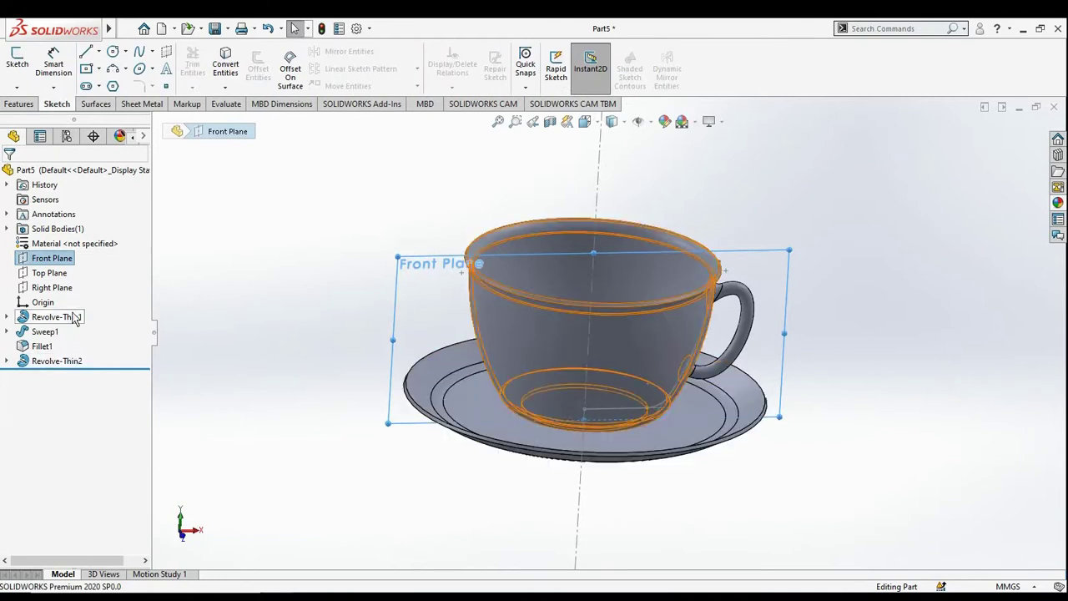
pyautogui.rightClick(64, 259)
pyautogui.click(74, 239)
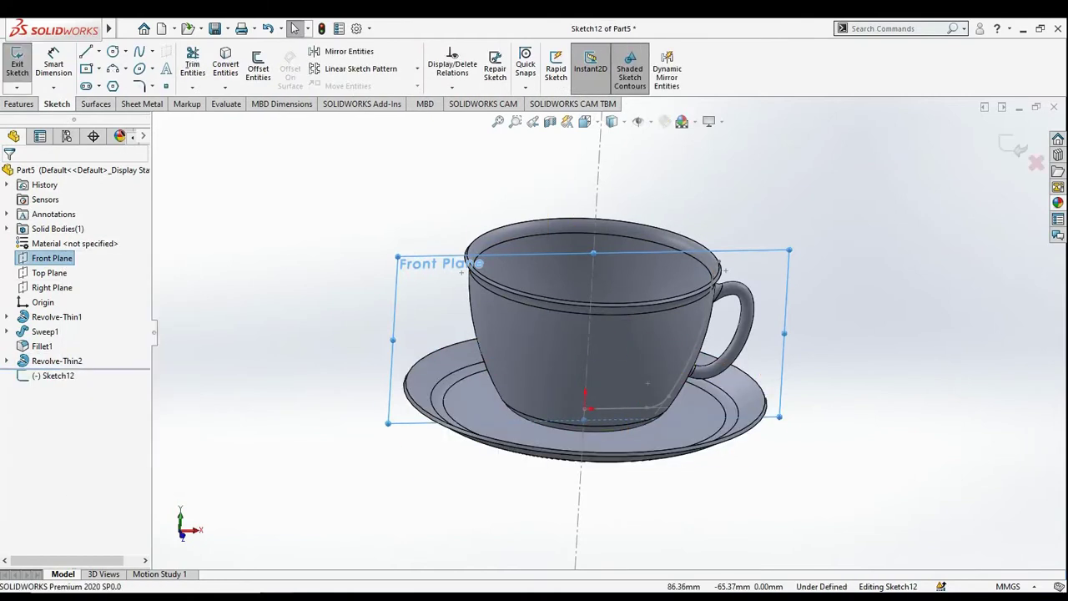
pyautogui.hotkey('alt', 'f')
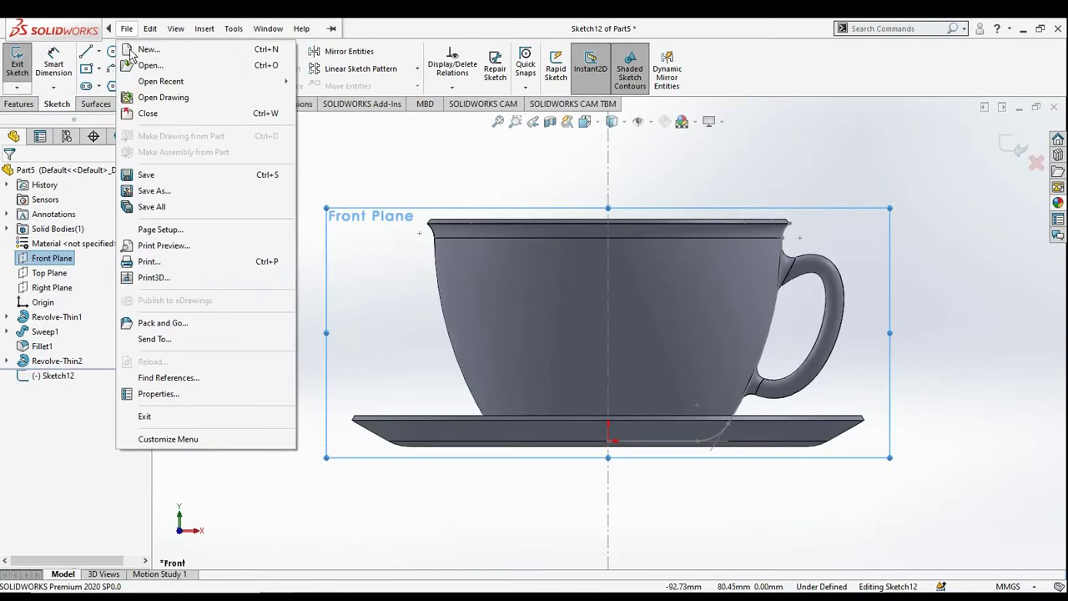
pyautogui.click(383, 150)
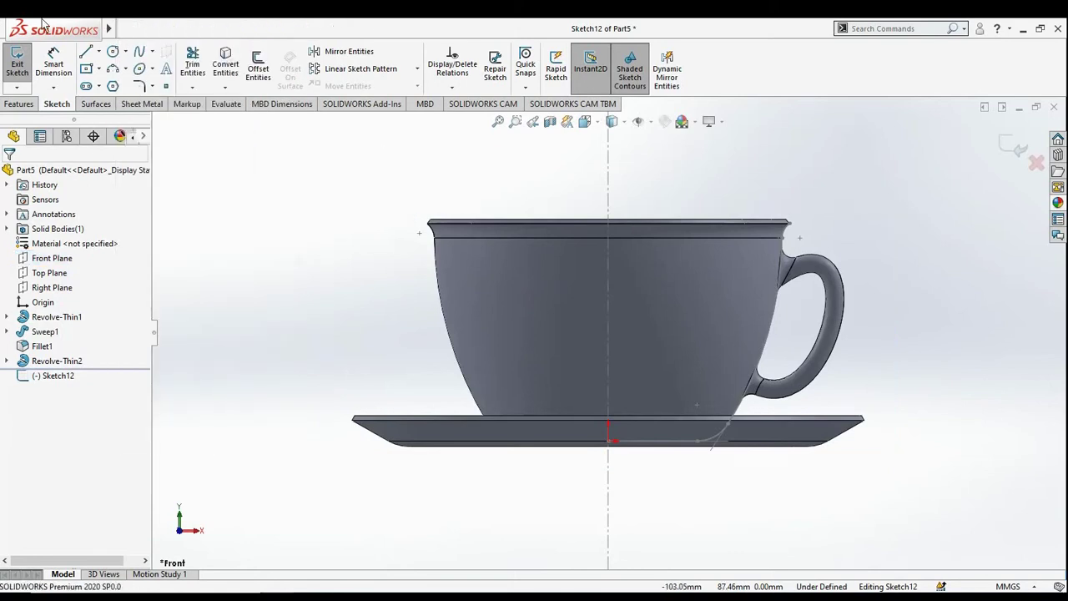
# Draw a wavy spline from the cup's left wall, rising then dipping, to the handle side.
pyautogui.click(138, 57)
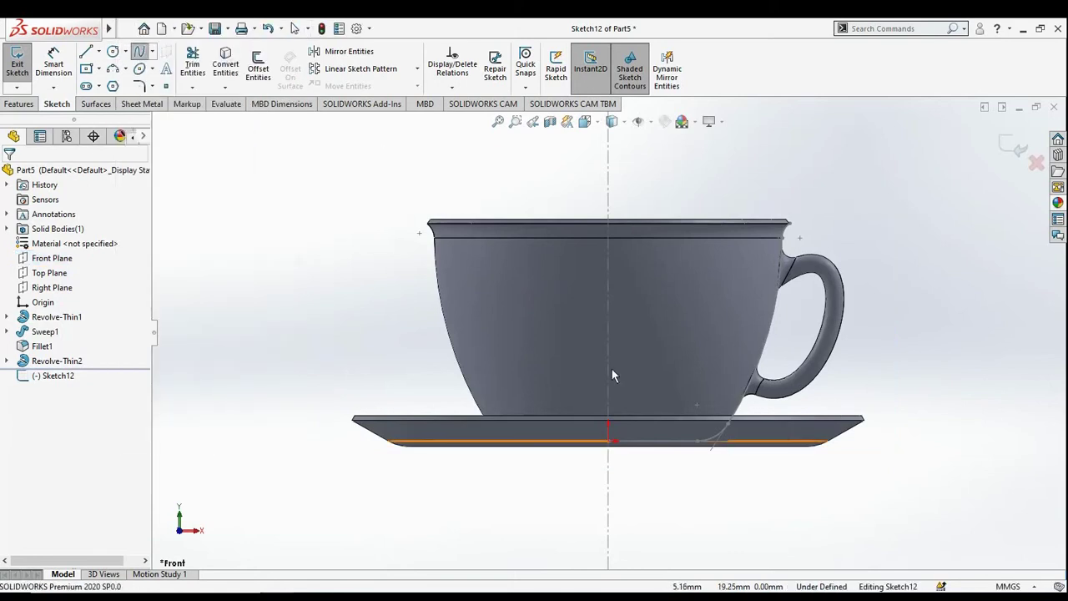
pyautogui.click(420, 283)
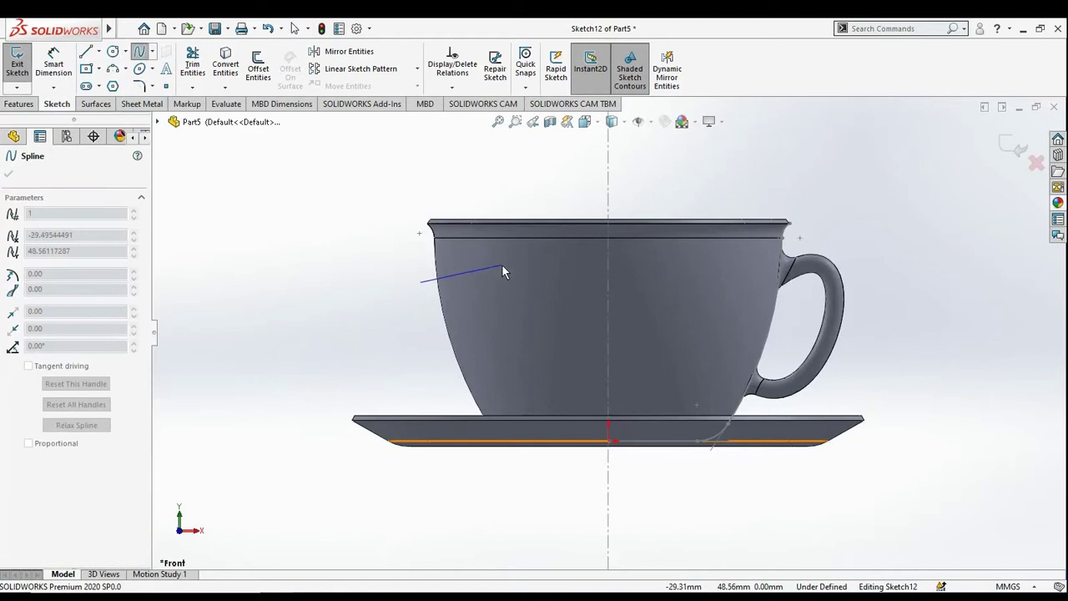
pyautogui.click(502, 264)
pyautogui.click(718, 303)
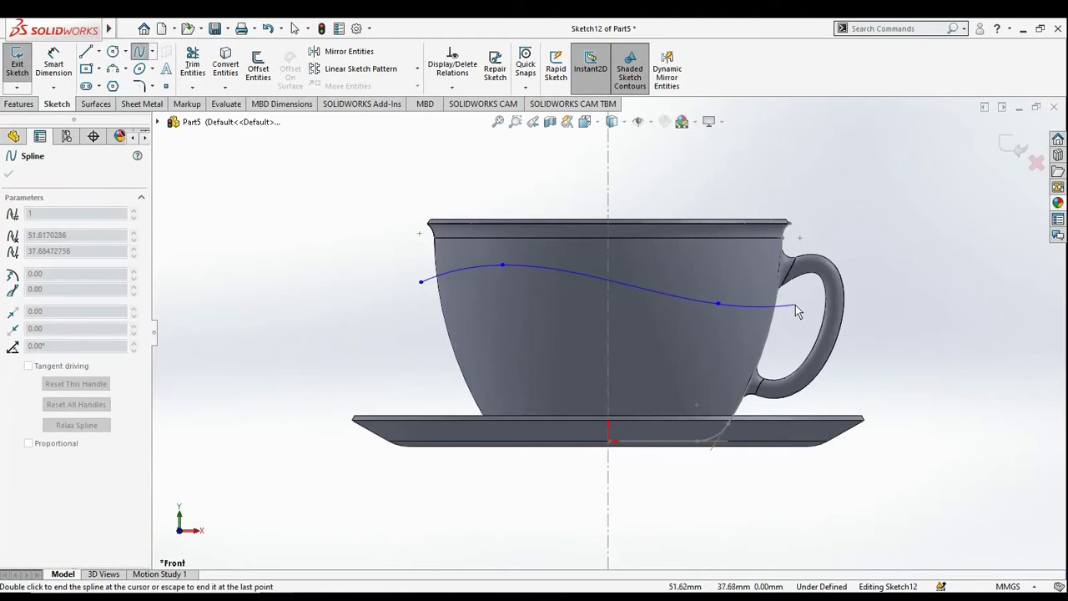
pyautogui.rightClick(795, 306)
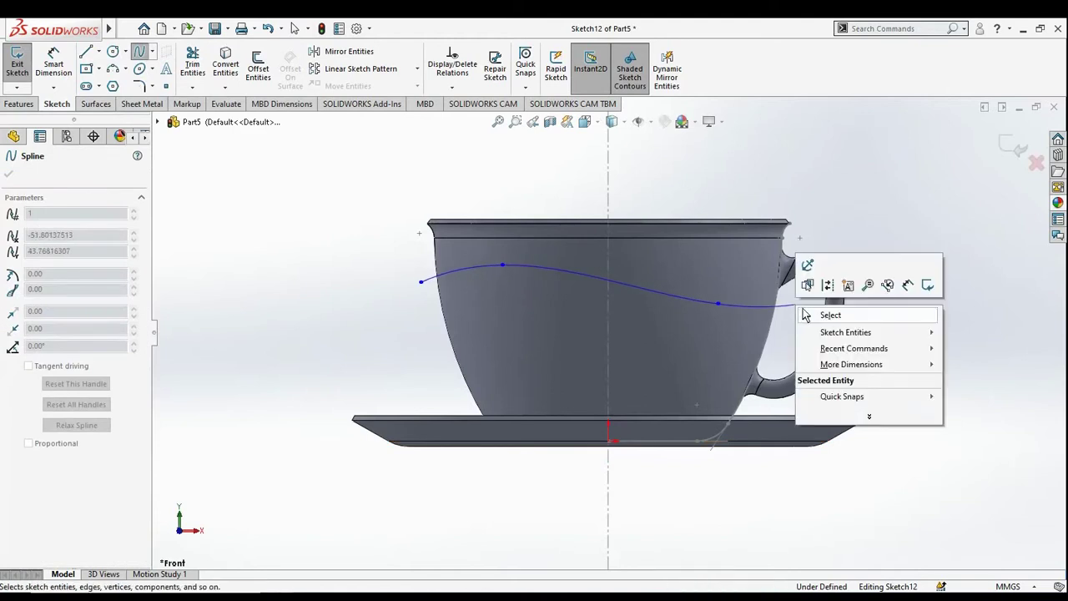
pyautogui.click(801, 313)
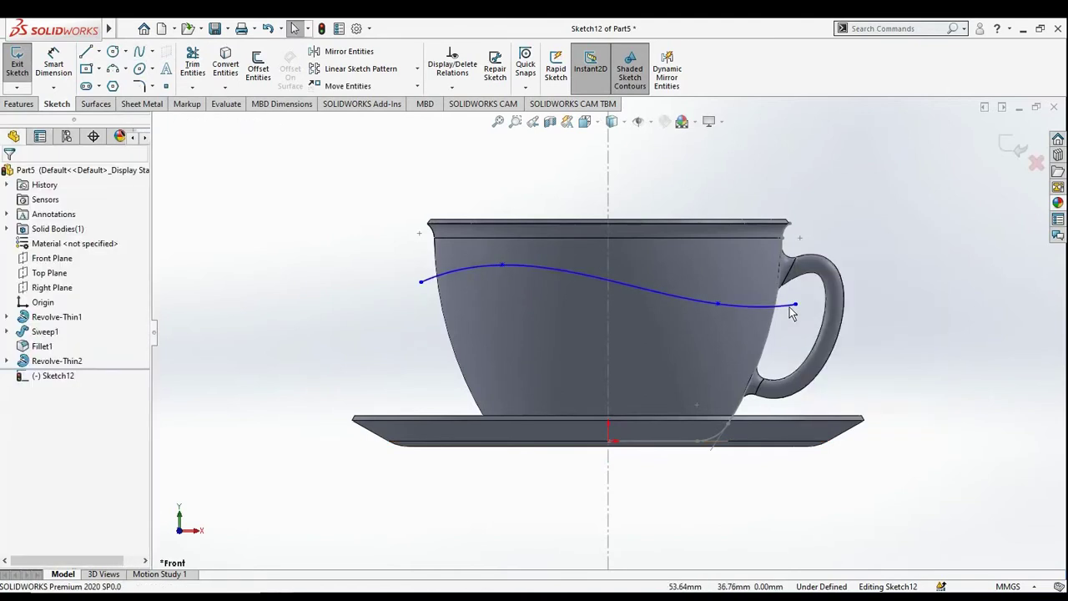
pyautogui.click(624, 284)
pyautogui.click(1010, 272)
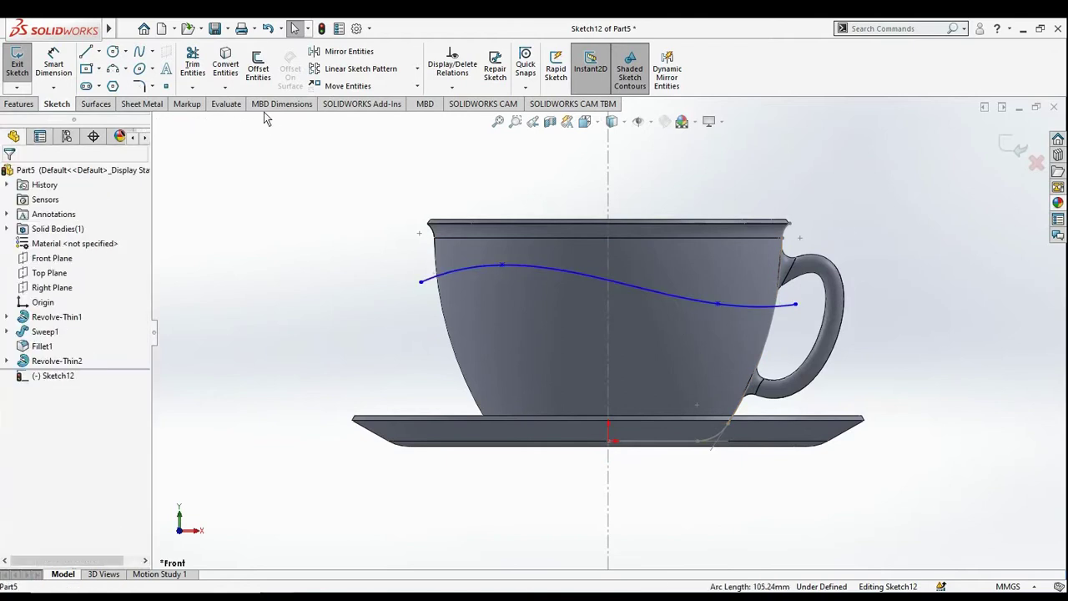
# Project the wavy Sketch12 curve onto the cup's outer face as Split Line1, then inspect it.
pyautogui.click(24, 105)
pyautogui.click(568, 67)
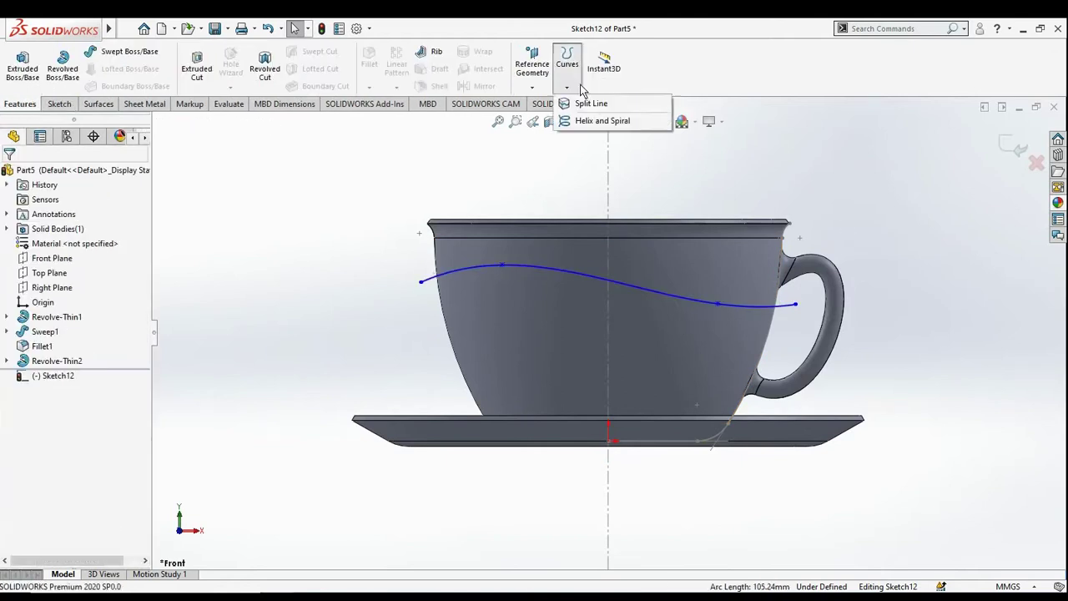
pyautogui.click(589, 106)
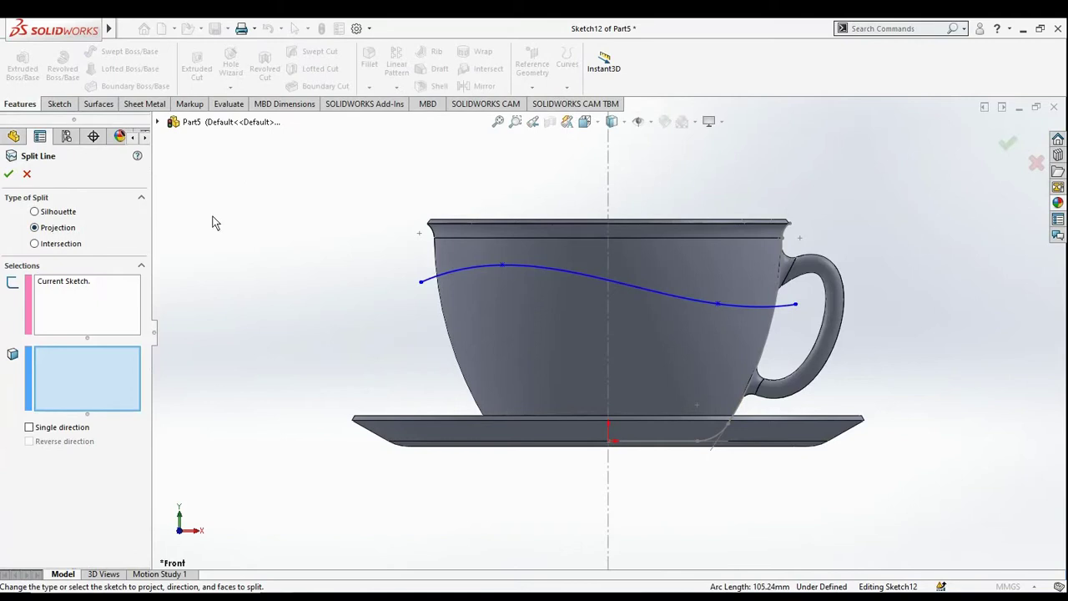
pyautogui.moveTo(212, 222); pyautogui.dragTo(295, 266, button='middle')
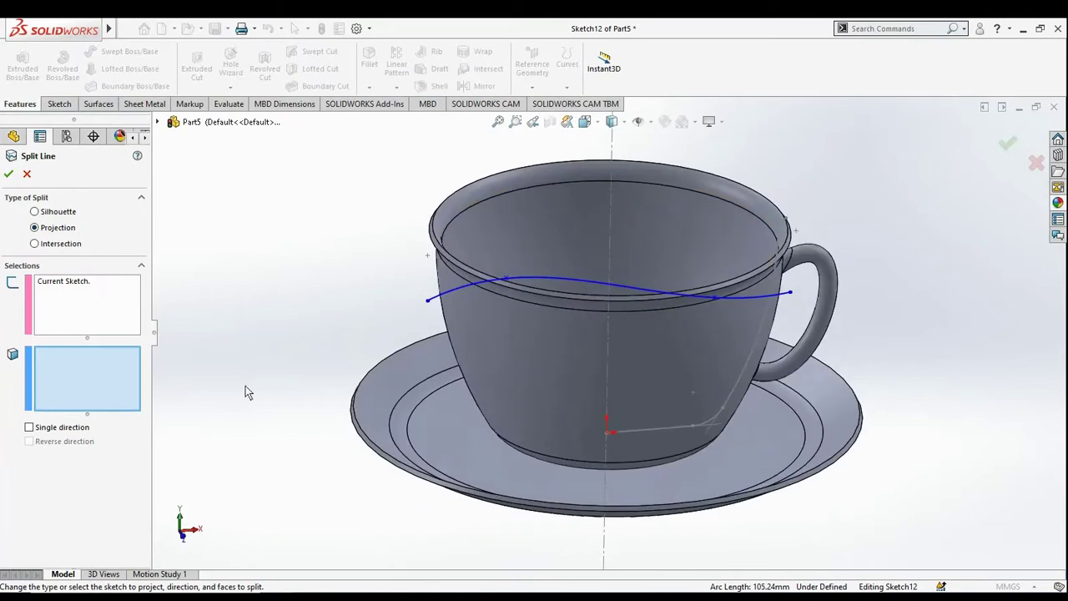
pyautogui.click(505, 391)
pyautogui.click(8, 175)
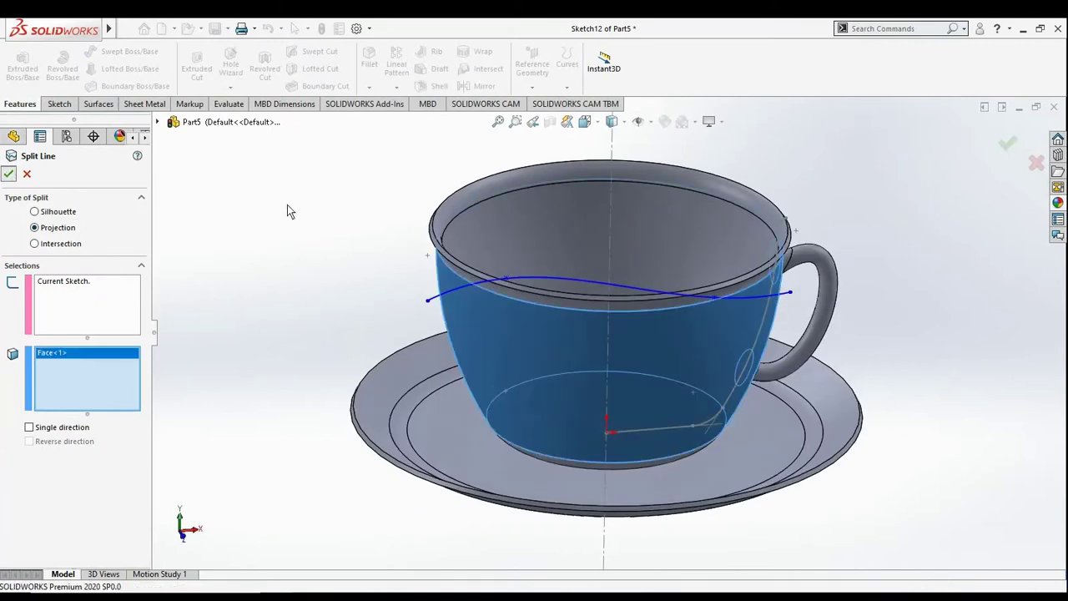
pyautogui.moveTo(381, 256)
pyautogui.mouseDown(button='middle')
pyautogui.moveTo(323, 220)
pyautogui.moveTo(381, 278)
pyautogui.moveTo(496, 306)
pyautogui.moveTo(580, 410)
pyautogui.moveTo(420, 338)
pyautogui.moveTo(364, 395)
pyautogui.mouseUp(button='middle')
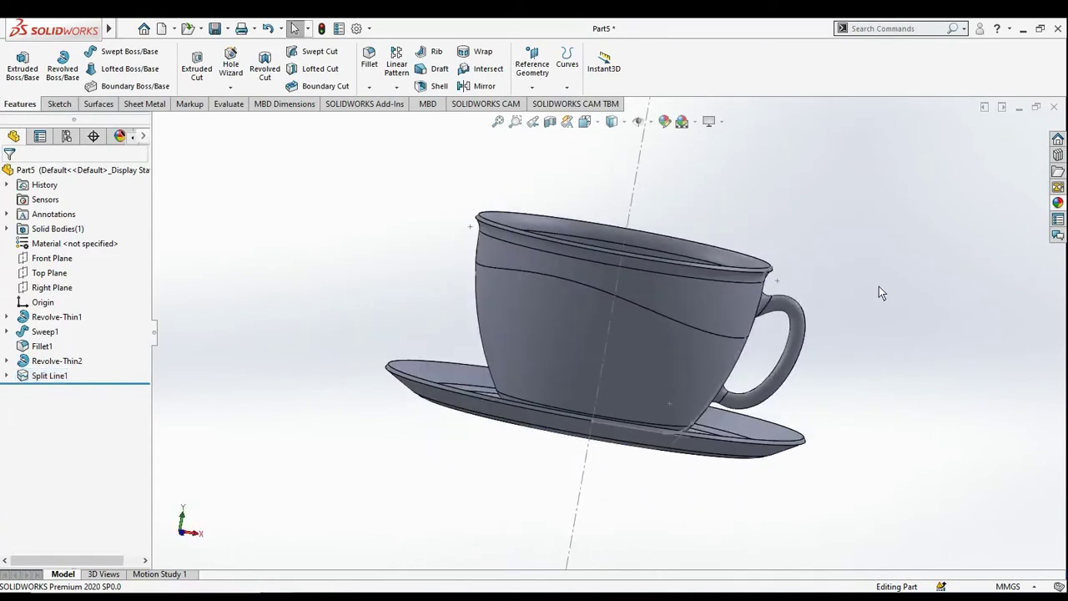
pyautogui.moveTo(895, 290)
pyautogui.mouseDown(button='middle')
pyautogui.moveTo(898, 367)
pyautogui.moveTo(883, 308)
pyautogui.moveTo(1020, 265)
pyautogui.mouseUp(button='middle')
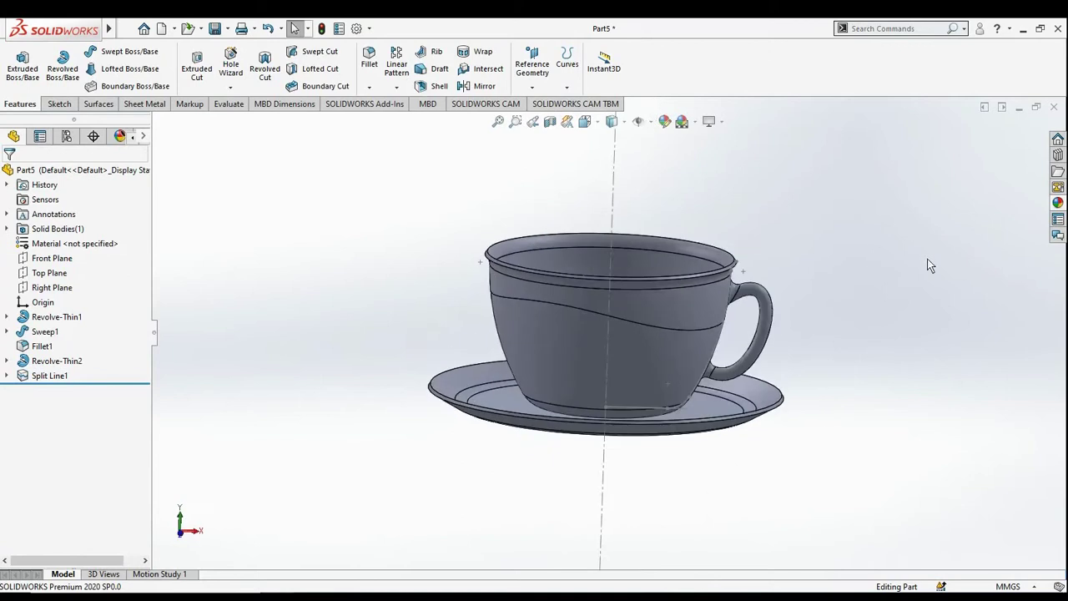
pyautogui.moveTo(835, 268)
pyautogui.mouseDown(button='middle')
pyautogui.moveTo(862, 277)
pyautogui.moveTo(855, 270)
pyautogui.mouseUp(button='middle')
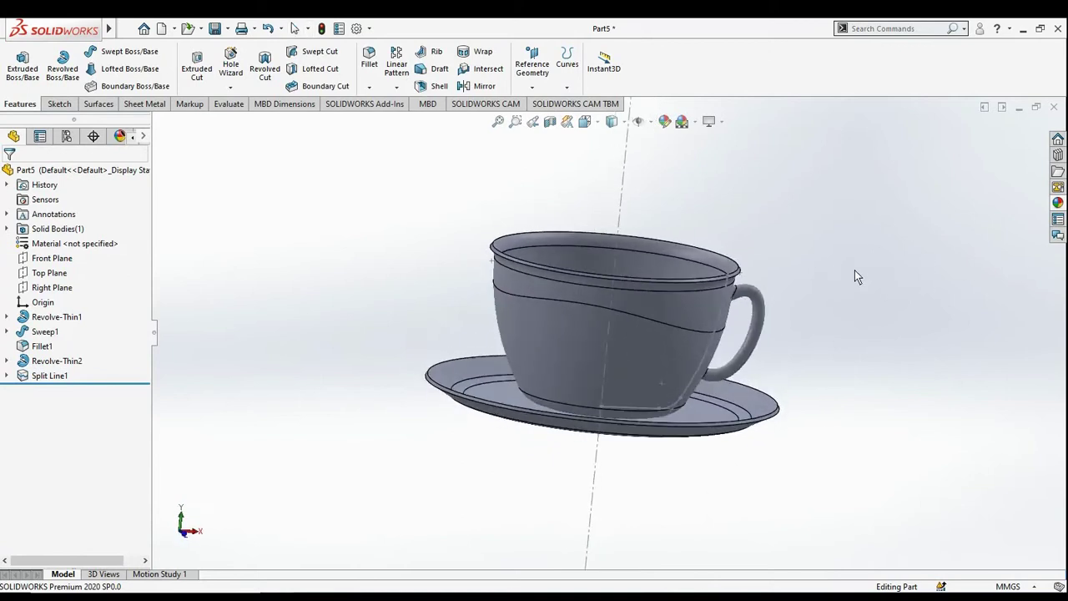
# Give the lower cup face below the wavy split a black face appearance.
pyautogui.rightClick(658, 353)
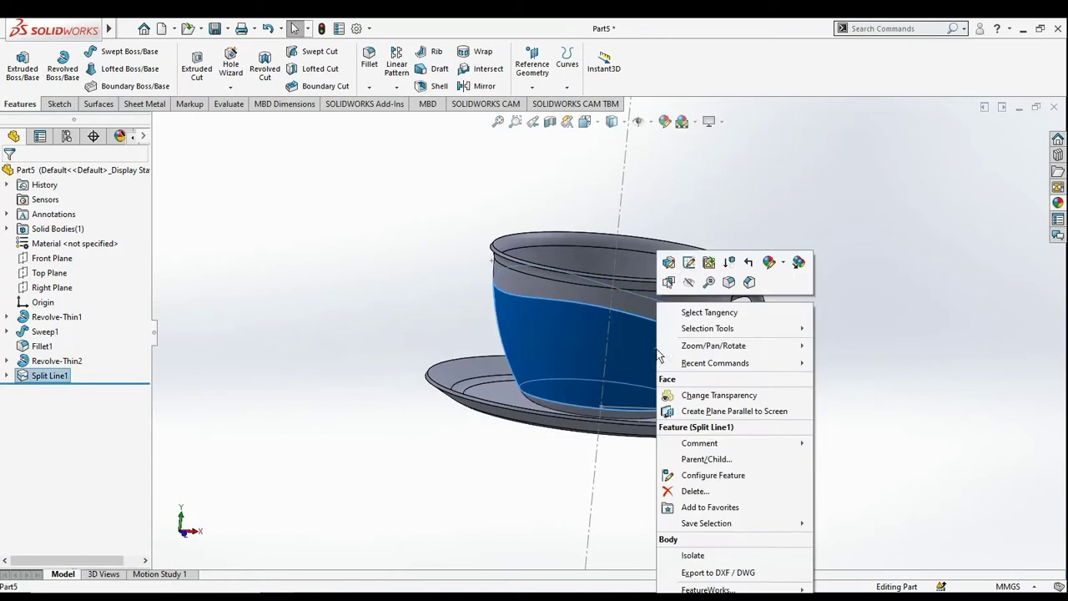
pyautogui.click(784, 262)
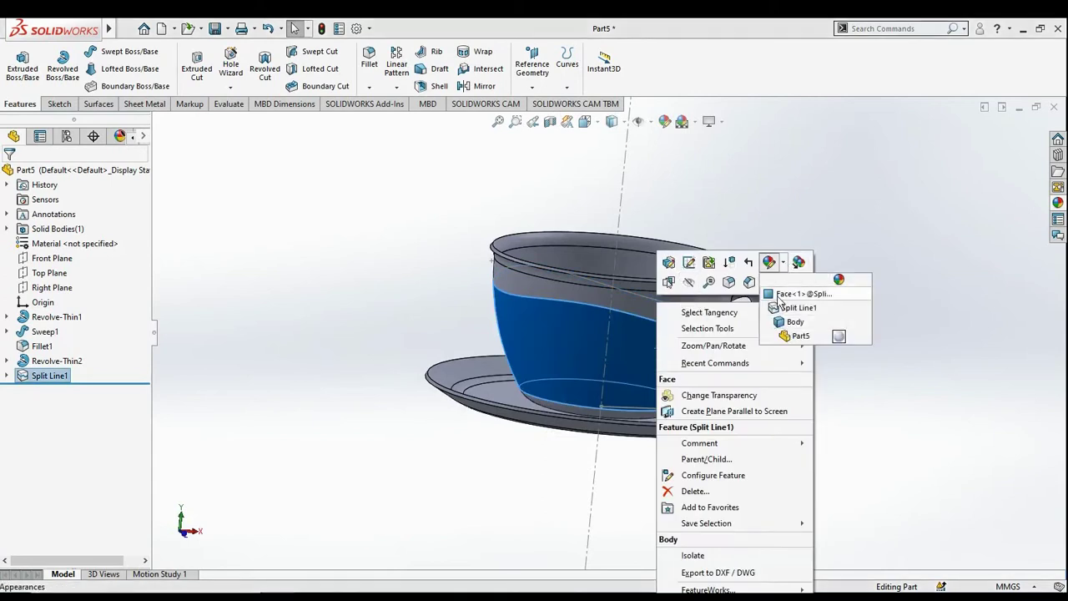
pyautogui.click(785, 294)
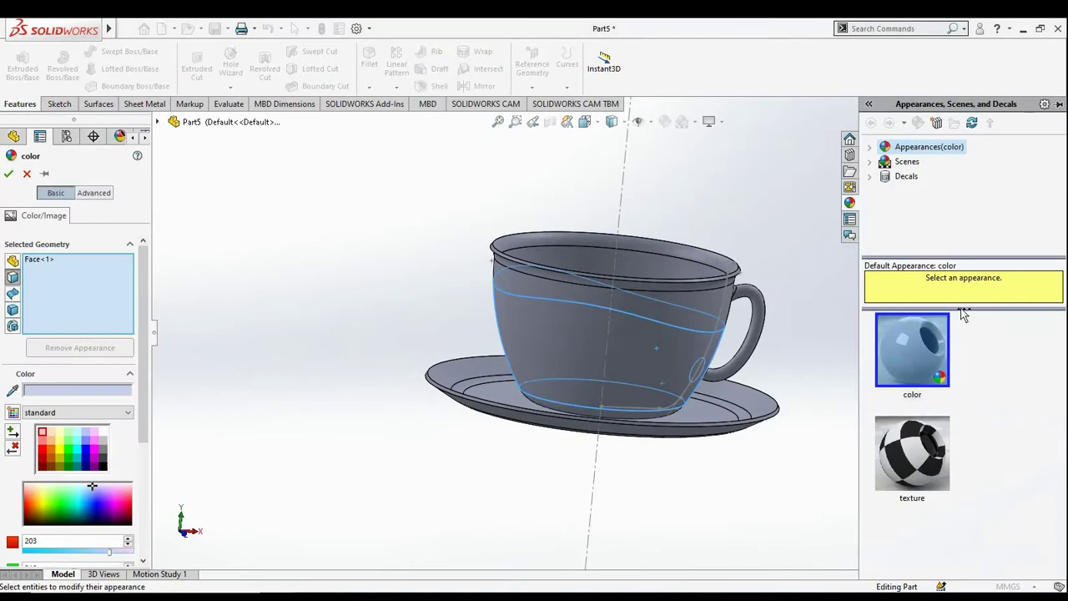
pyautogui.click(59, 446)
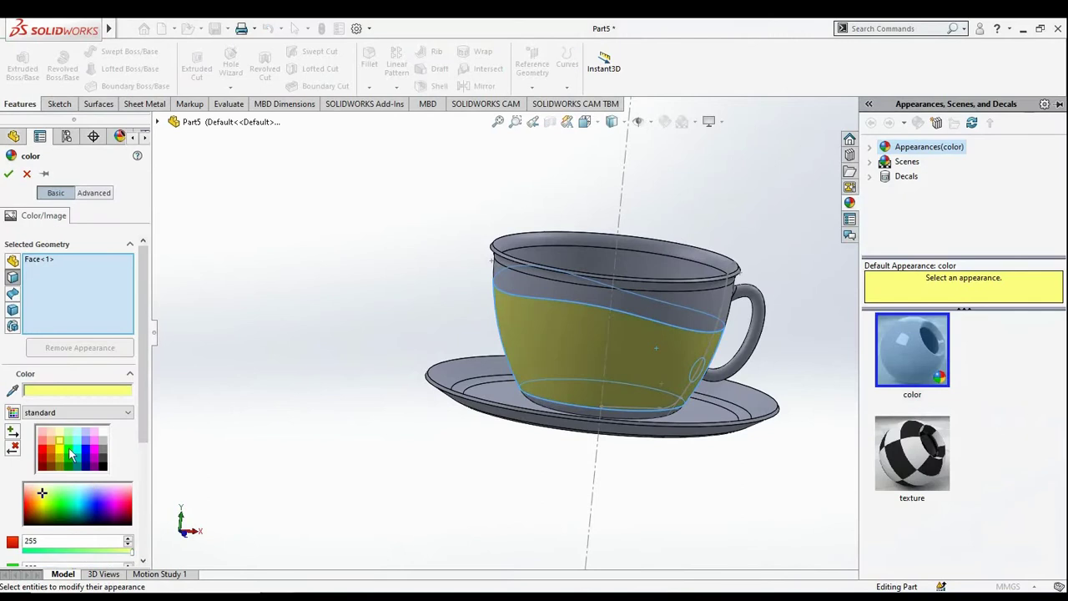
pyautogui.click(97, 470)
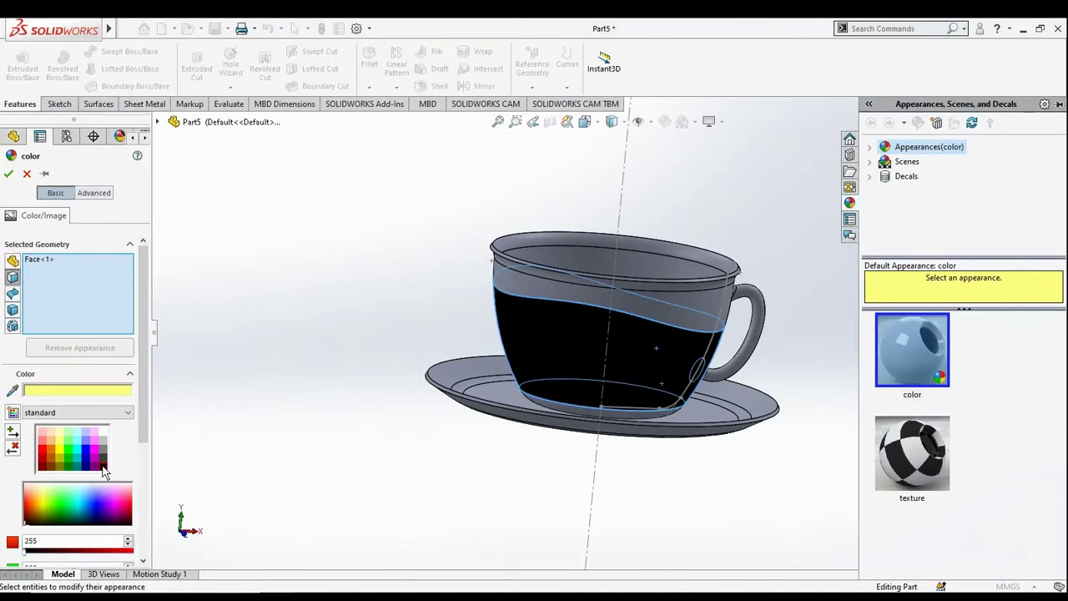
pyautogui.click(9, 174)
pyautogui.scroll(-2, 501, 375)
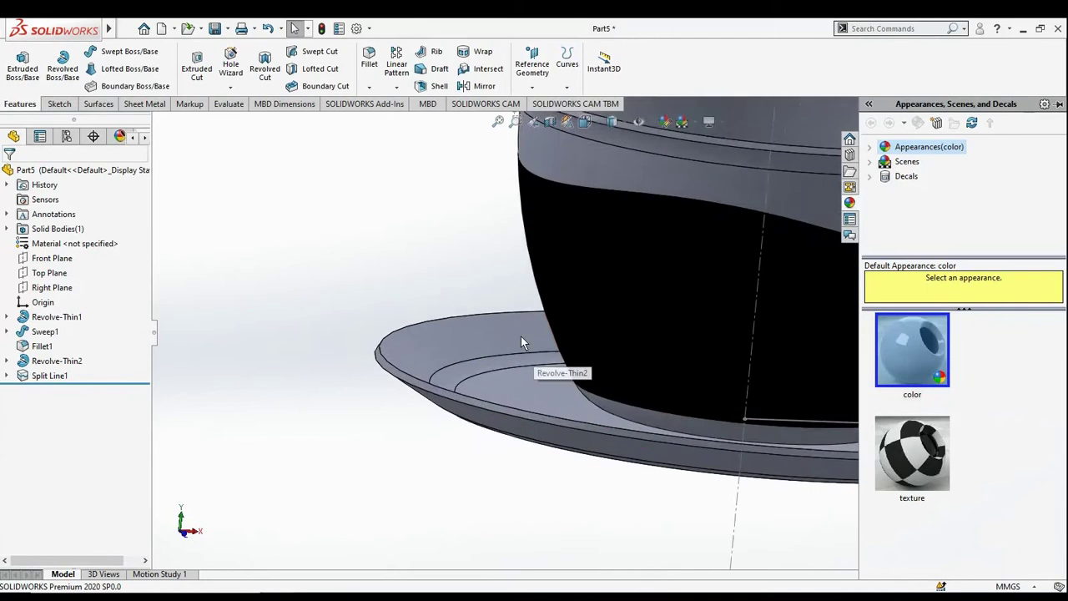
pyautogui.scroll(-2, 519, 325)
pyautogui.scroll(3, 519, 317)
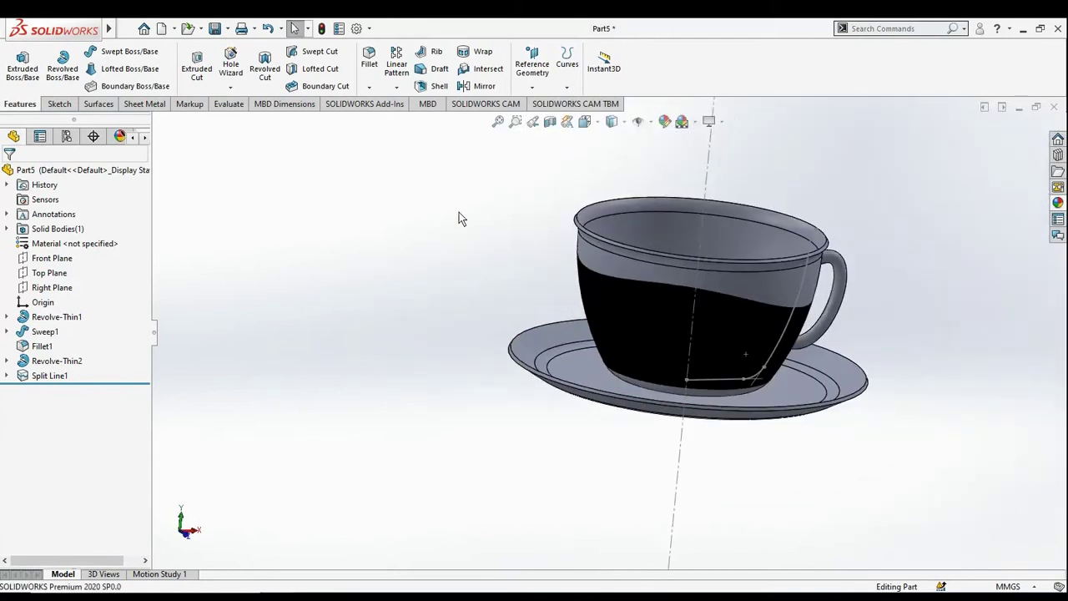
# Copy the black face's appearance.
pyautogui.rightClick(610, 318)
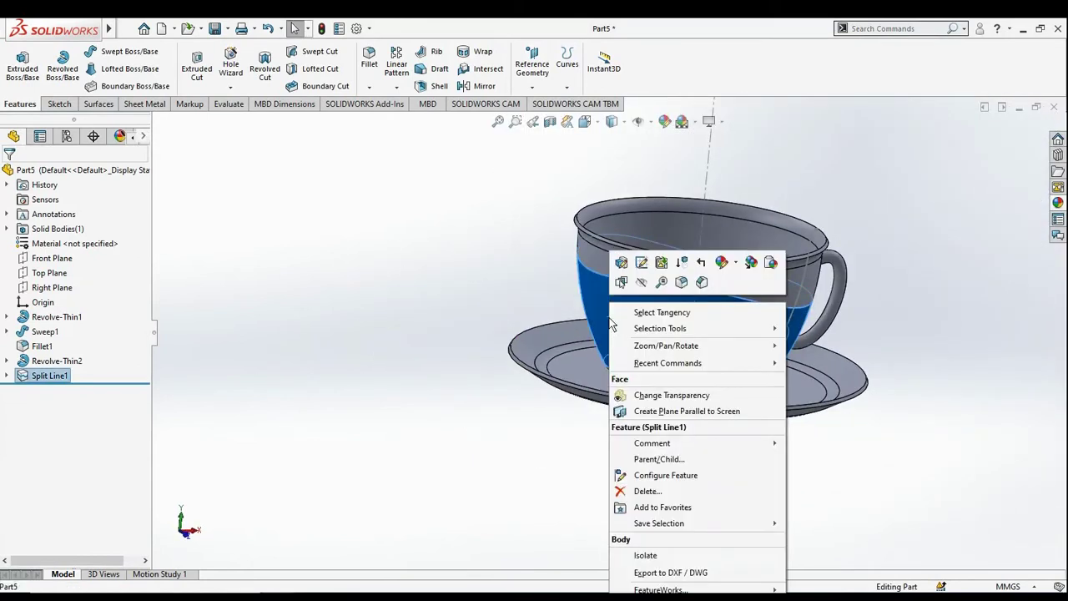
pyautogui.click(749, 263)
pyautogui.scroll(-2, 684, 351)
# Select the cup's bottom face and reorient the view to check the base.
pyautogui.scroll(-4, 659, 360)
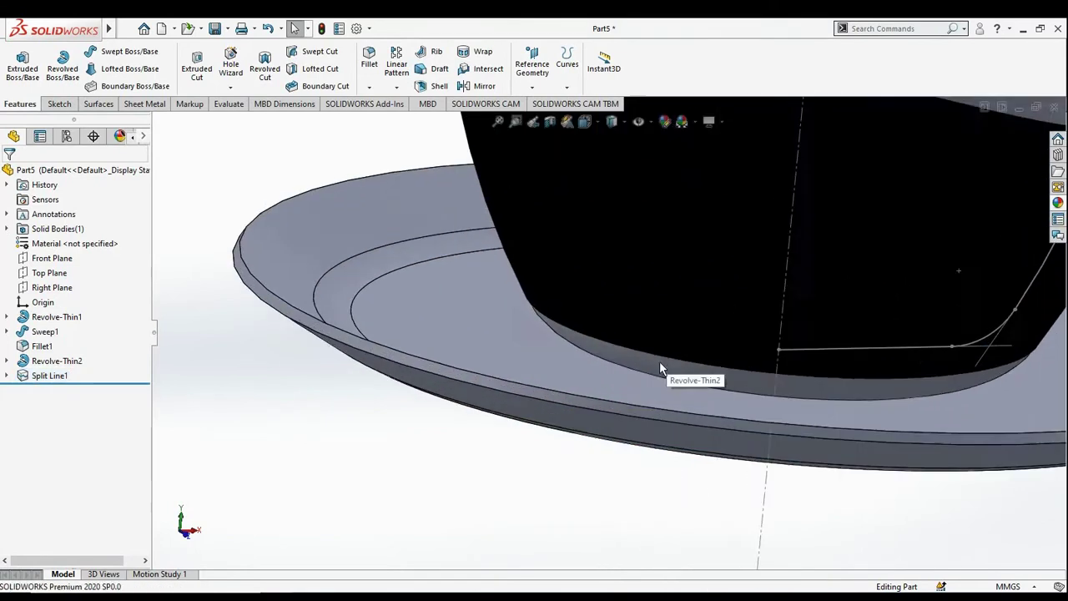
pyautogui.click(658, 366)
pyautogui.scroll(5, 676, 369)
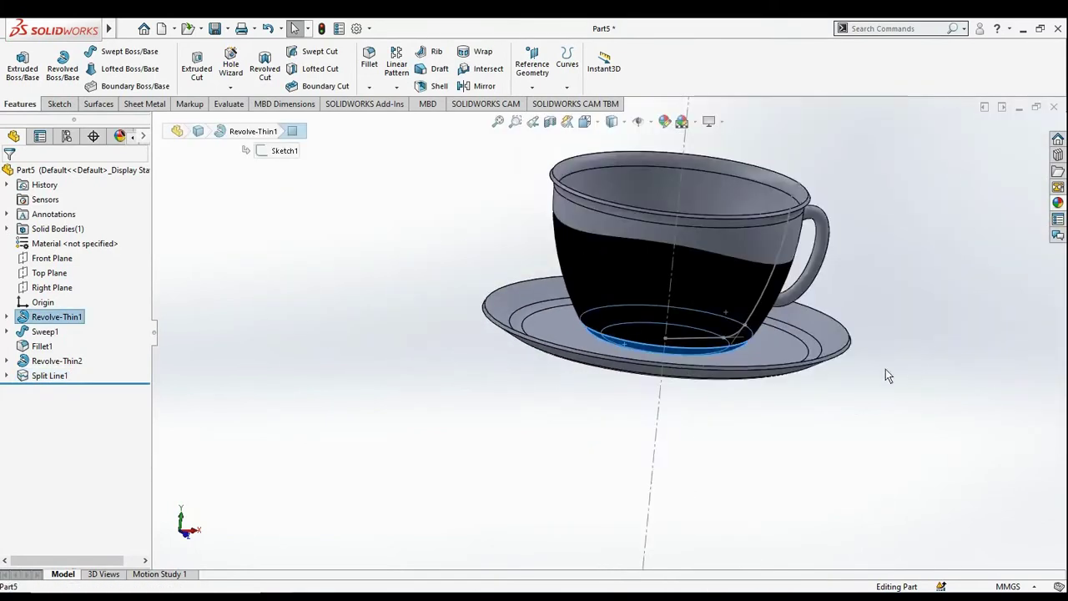
pyautogui.moveTo(886, 373)
pyautogui.mouseDown(button='middle')
pyautogui.moveTo(949, 306)
pyautogui.moveTo(940, 288)
pyautogui.moveTo(898, 308)
pyautogui.moveTo(928, 312)
pyautogui.mouseUp(button='middle')
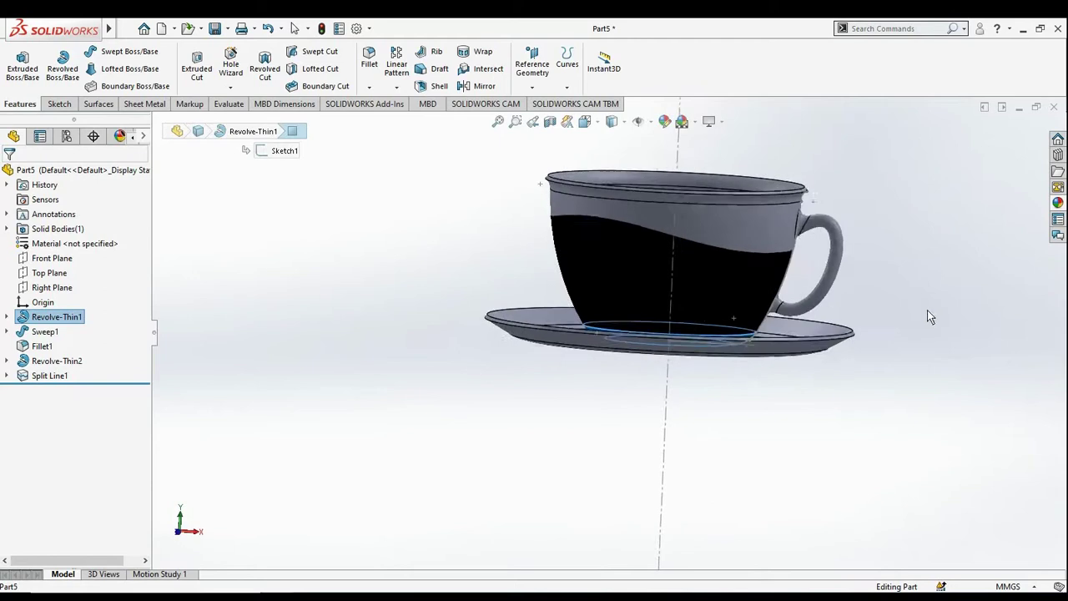
pyautogui.scroll(-2, 868, 250)
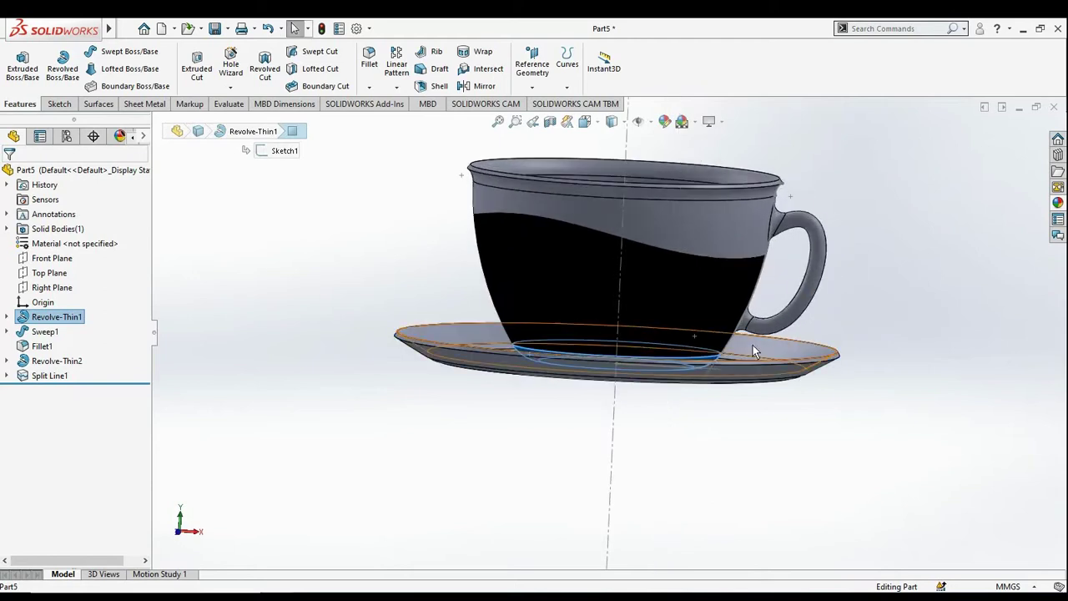
pyautogui.hotkey('ctrl', 'shift', 'z')
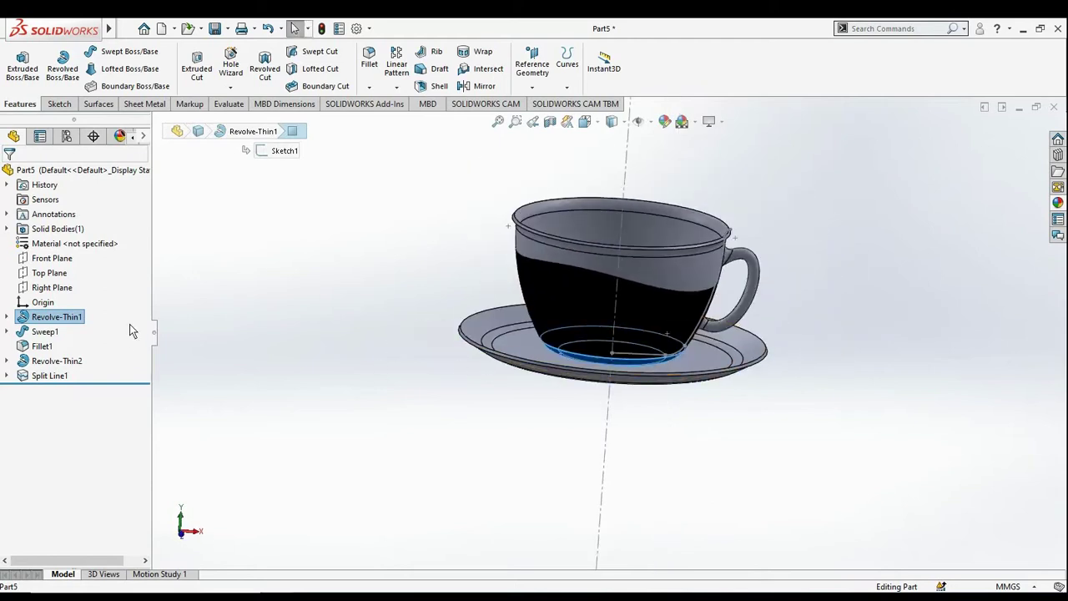
pyautogui.scroll(-2, 613, 380)
# Try pasting the copied black appearance onto the cup's base ring.
pyautogui.rightClick(574, 304)
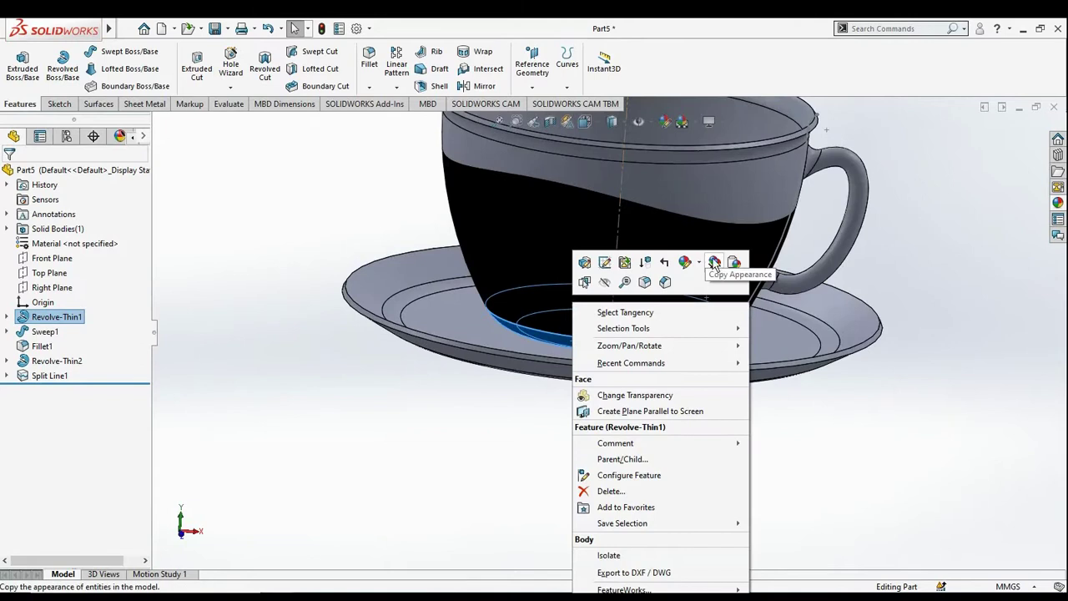
pyautogui.click(725, 265)
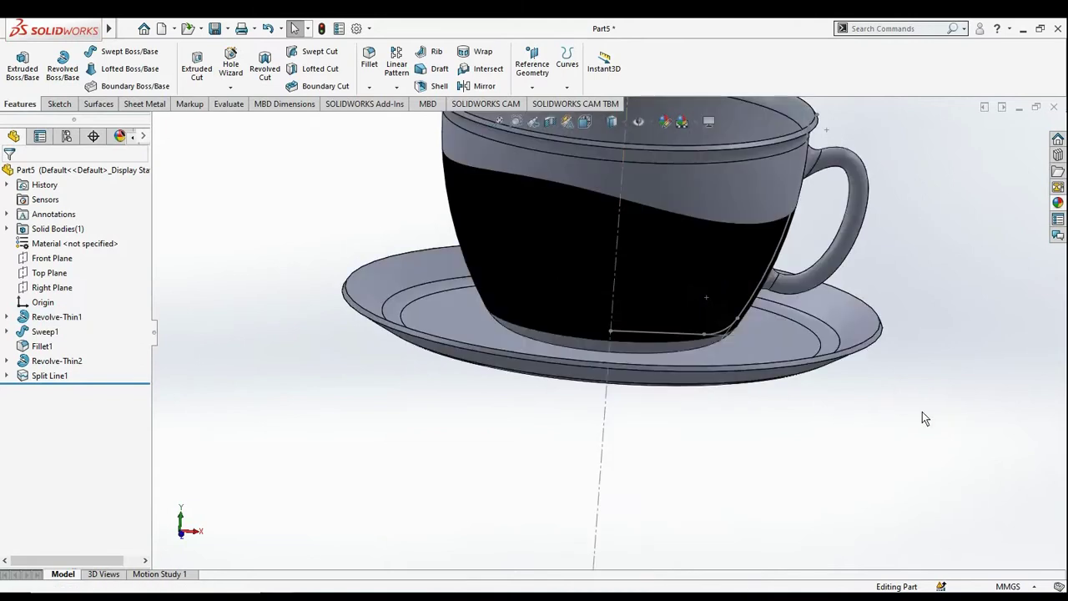
pyautogui.scroll(2, 567, 373)
pyautogui.scroll(-2, 566, 373)
pyautogui.click(600, 357)
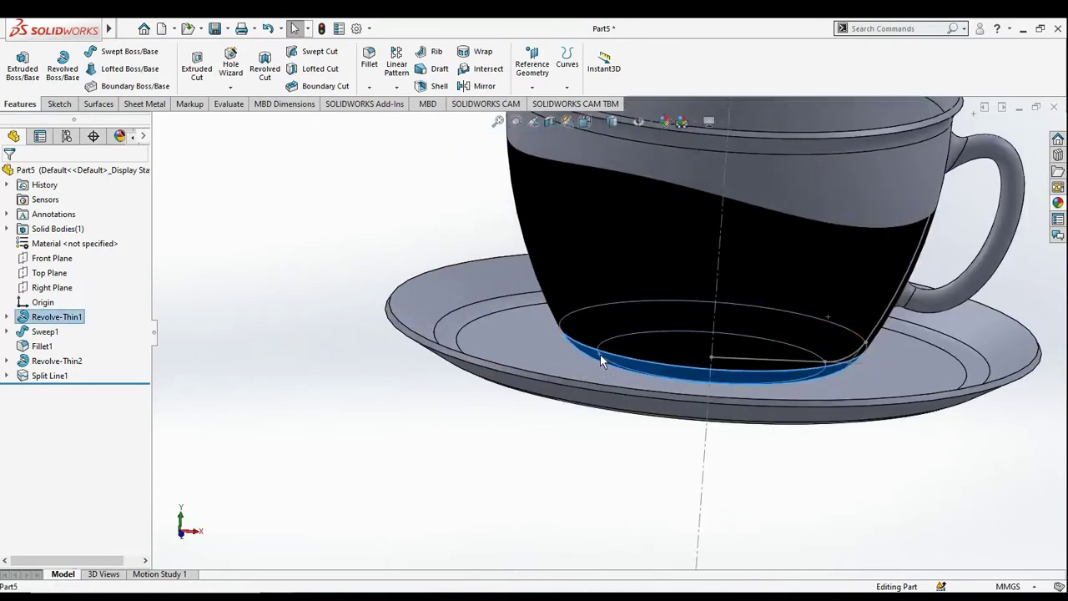
pyautogui.rightClick(600, 358)
pyautogui.click(763, 263)
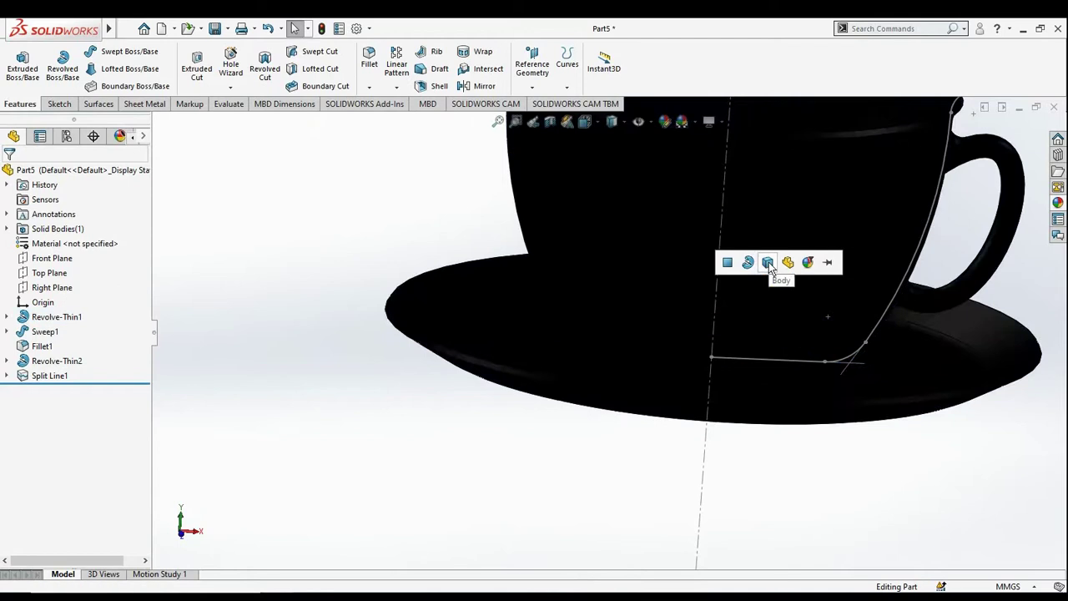
pyautogui.scroll(3, 818, 420)
pyautogui.scroll(2, 837, 445)
pyautogui.scroll(-2, 698, 396)
pyautogui.scroll(-3, 699, 390)
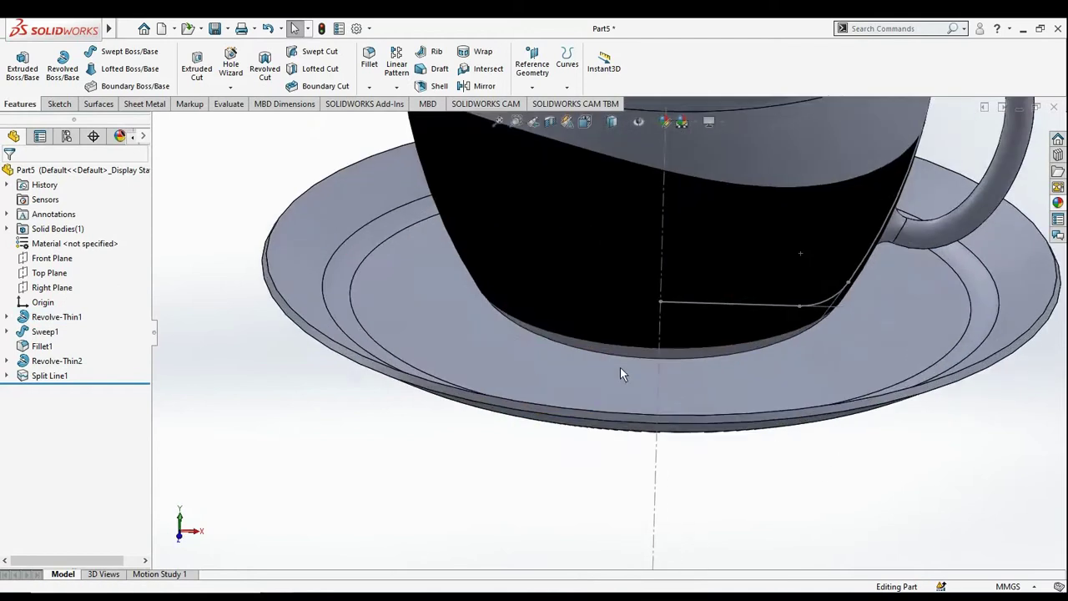
pyautogui.scroll(-2, 620, 367)
# Open the base ring's face colour editor, then cancel, leaving it grey.
pyautogui.click(623, 346)
pyautogui.rightClick(623, 346)
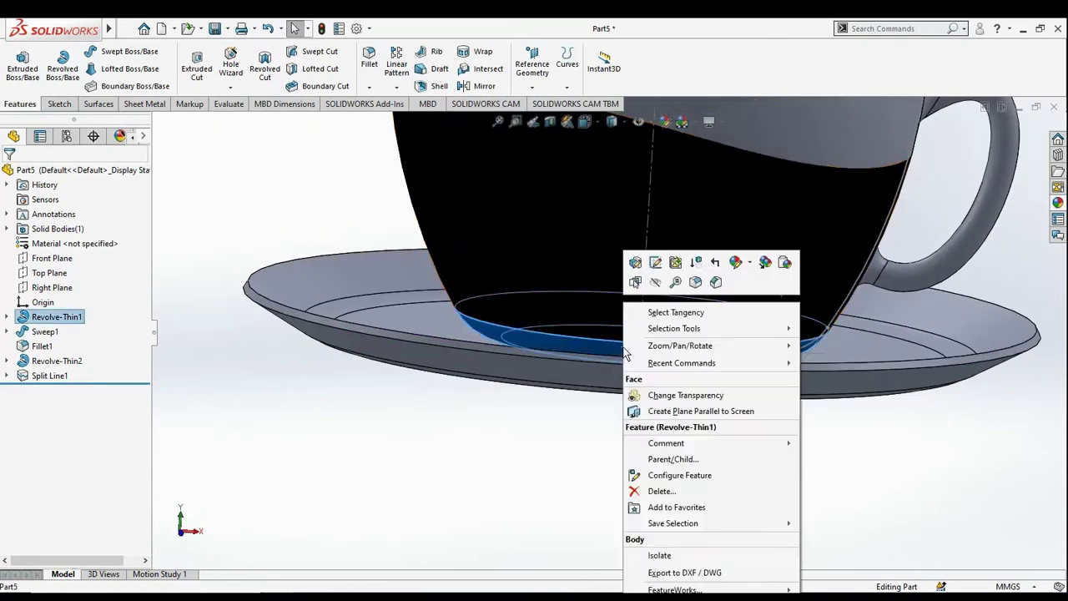
pyautogui.click(749, 262)
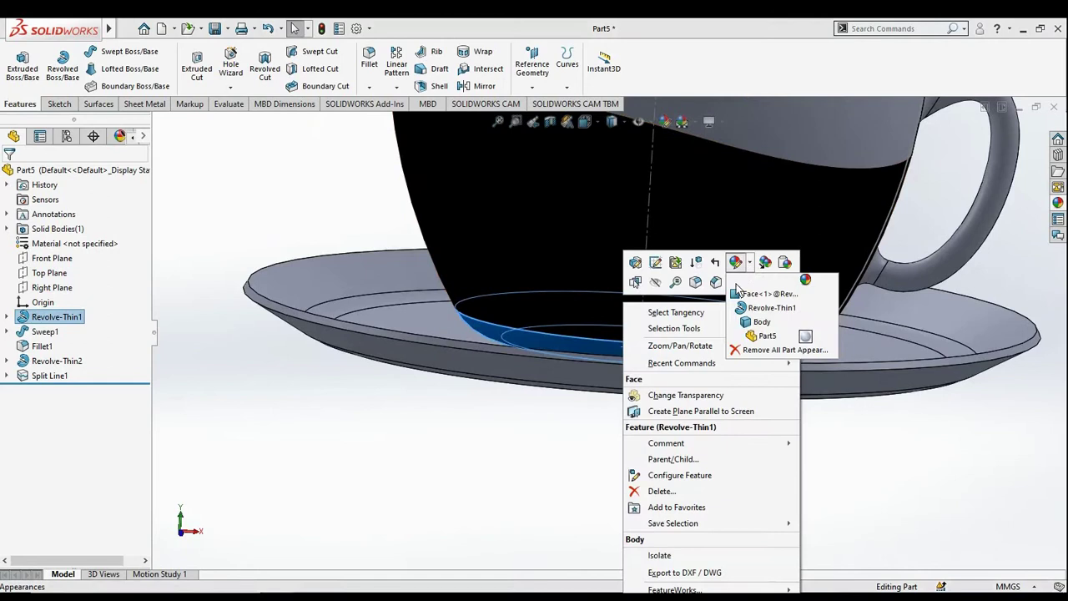
pyautogui.click(737, 289)
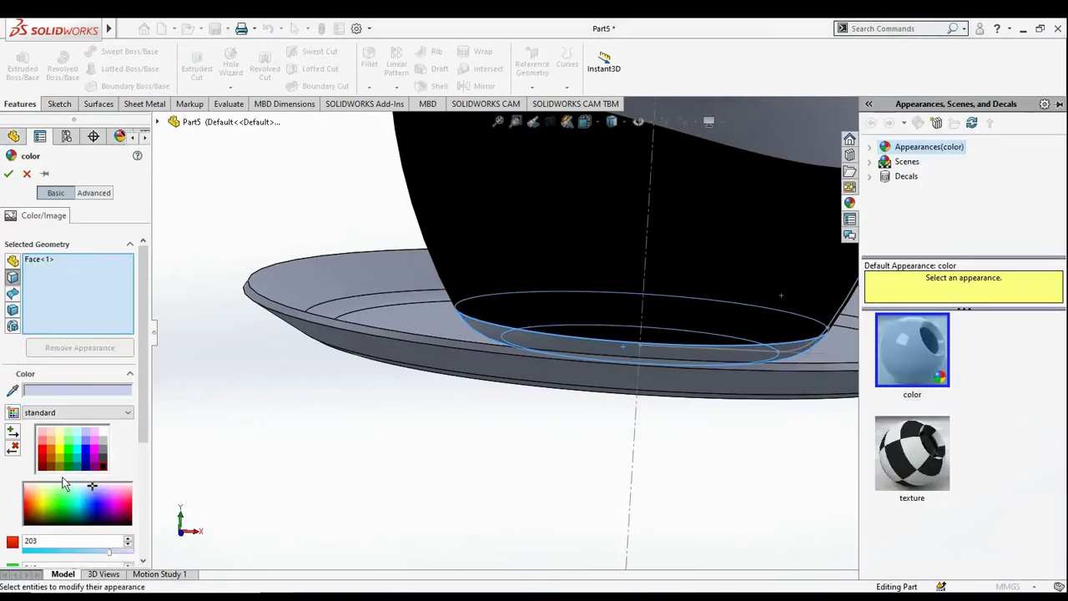
pyautogui.press('Escape')
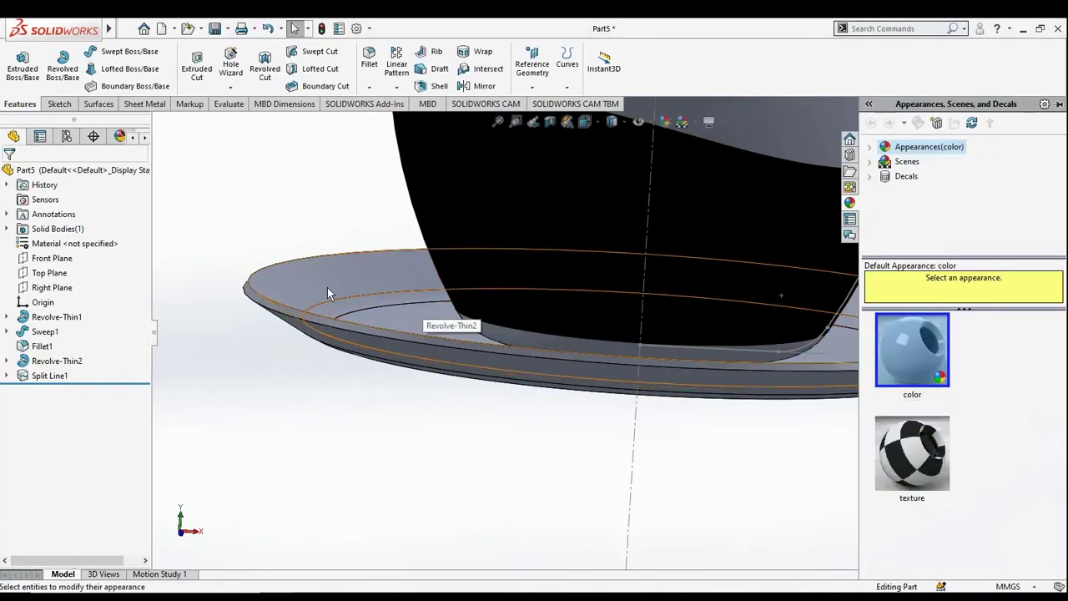
pyautogui.scroll(3, 382, 355)
pyautogui.scroll(3, 434, 300)
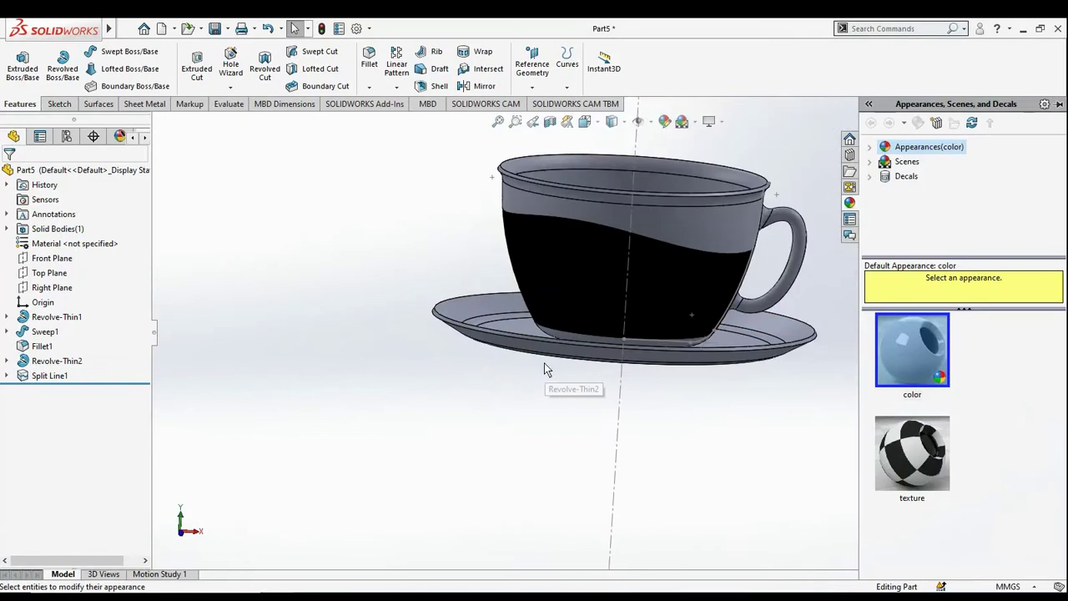
# Re-confirm the 1.50 mm thin Revolve-Thin2 saucer and check the saucer and cup solid bodies.
pyautogui.rightClick(31, 368)
pyautogui.click(42, 299)
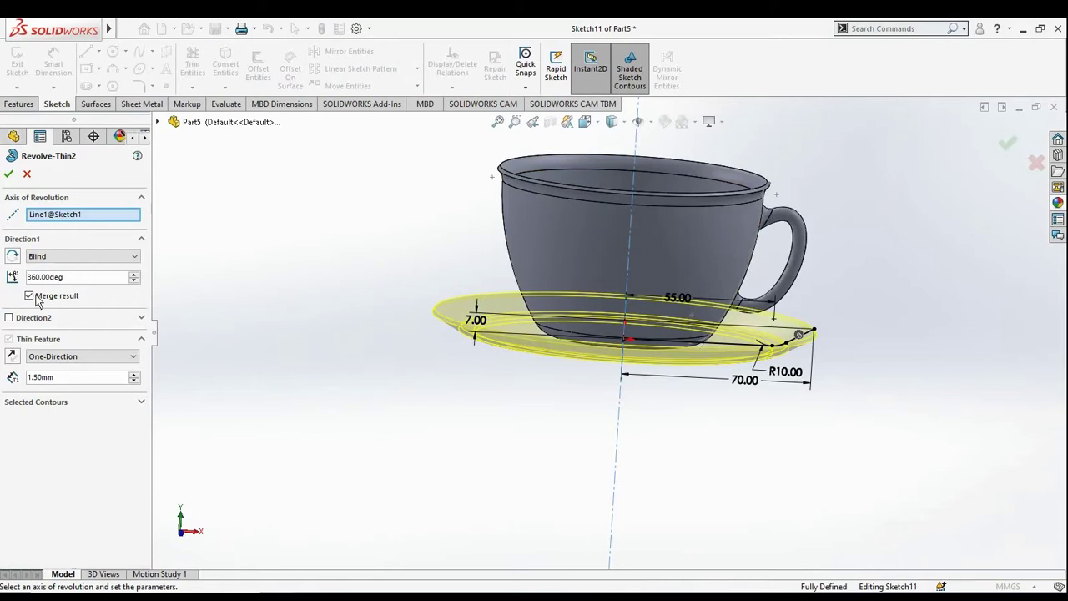
pyautogui.click(9, 174)
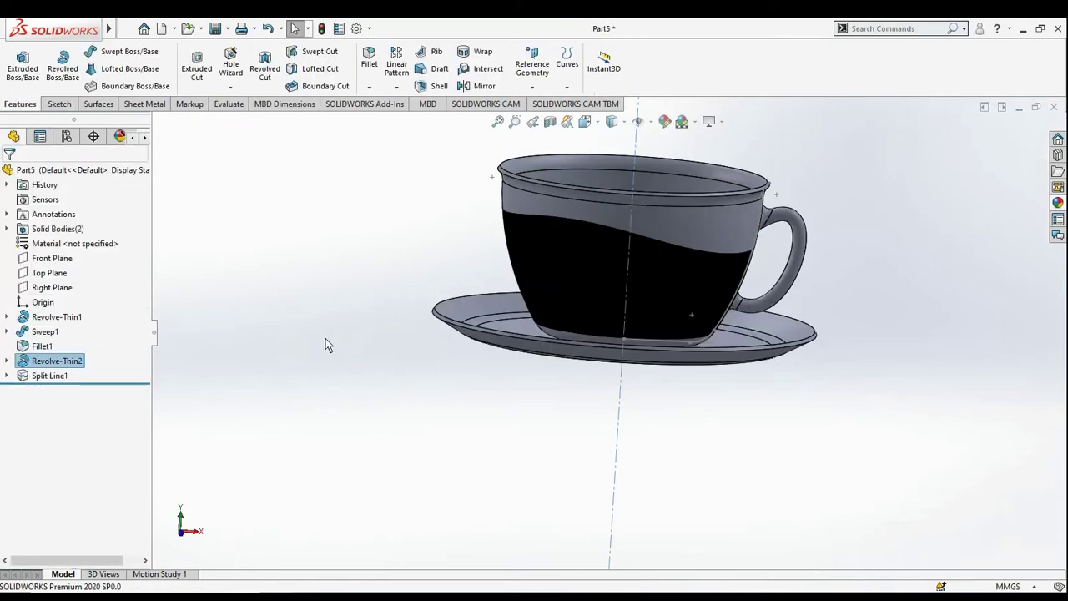
pyautogui.click(6, 228)
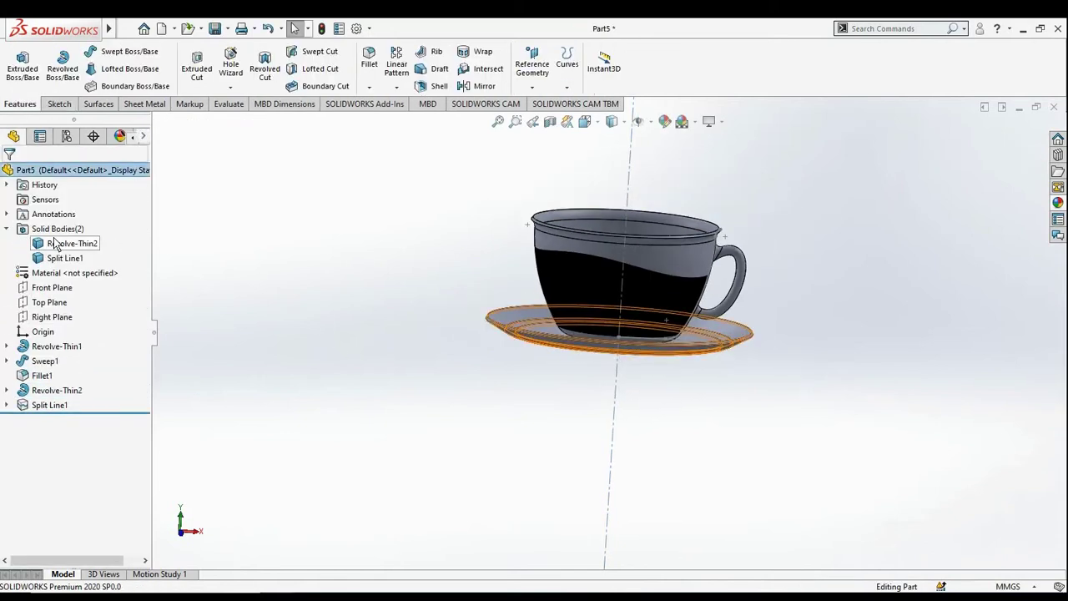
pyautogui.click(55, 242)
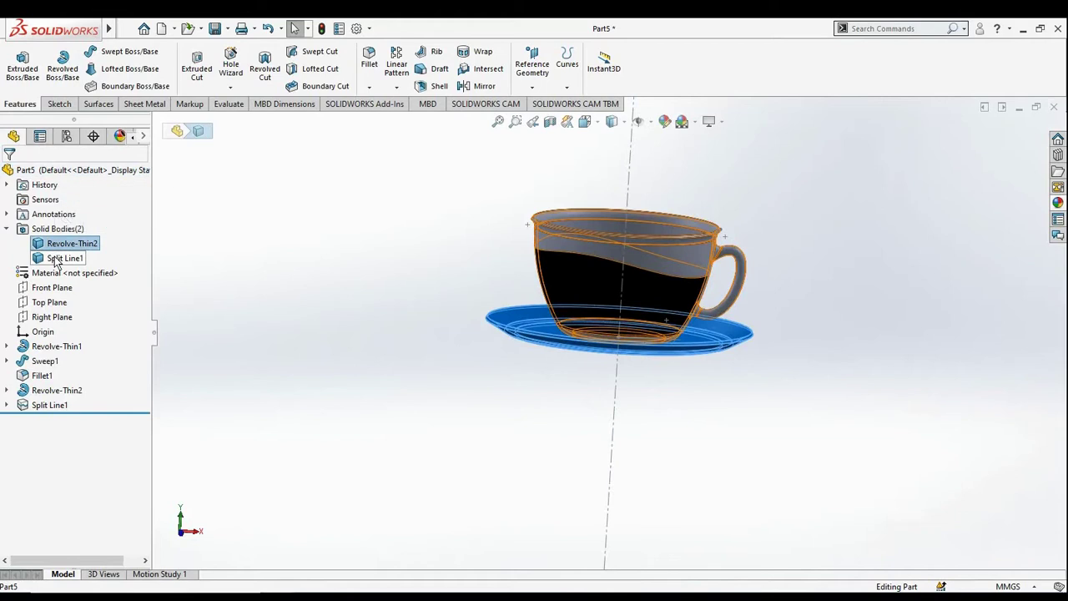
pyautogui.click(64, 258)
pyautogui.click(546, 354)
# Paste the copied black appearance onto the cup's bottom face.
pyautogui.scroll(-3, 584, 334)
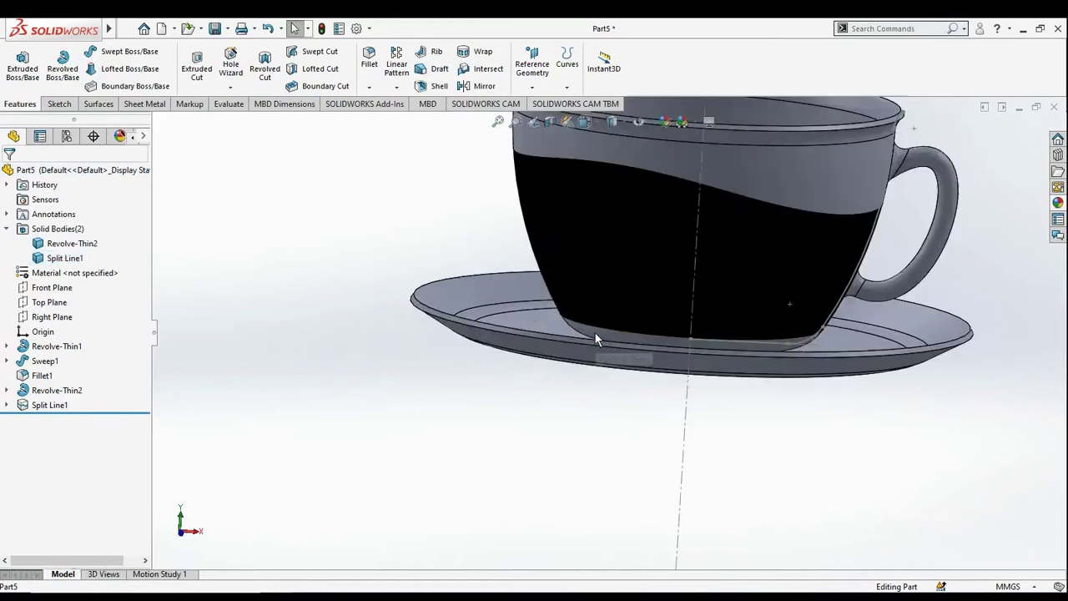
pyautogui.rightClick(592, 332)
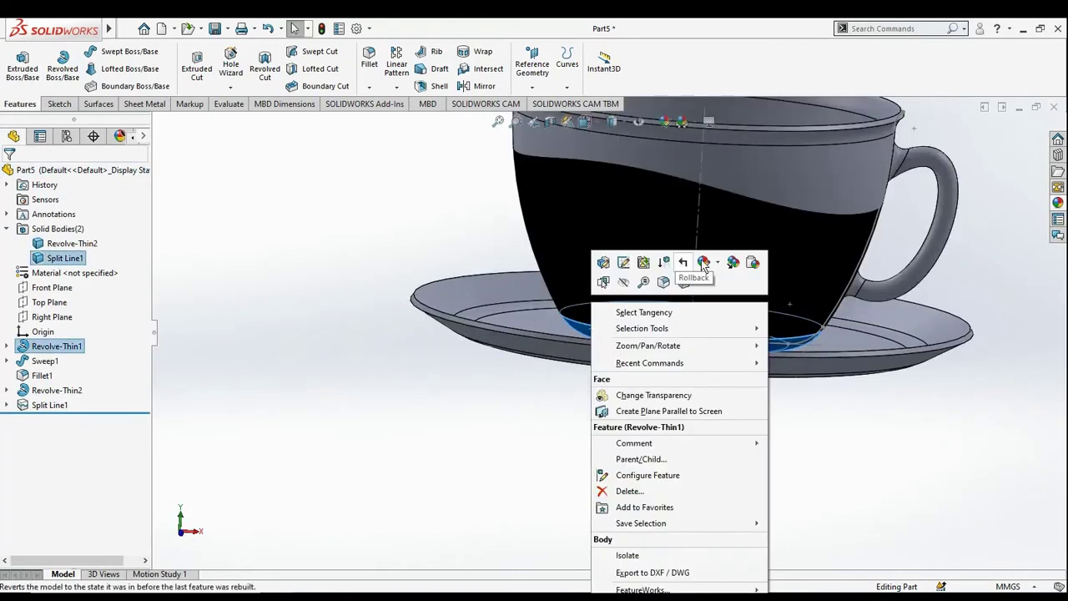
pyautogui.click(752, 265)
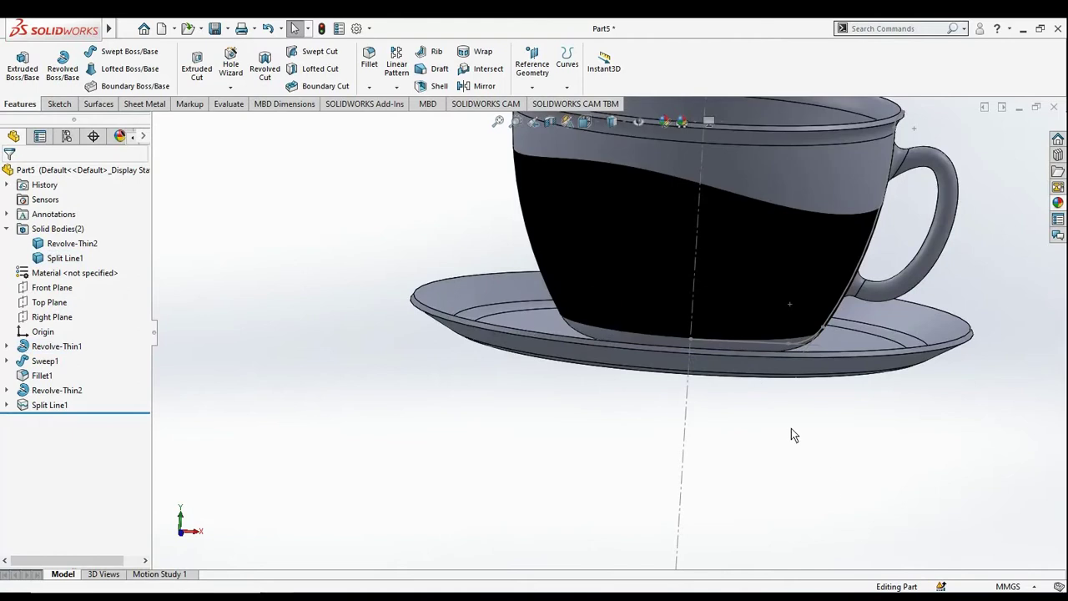
pyautogui.scroll(-2, 756, 396)
pyautogui.scroll(4, 634, 334)
pyautogui.scroll(3, 634, 343)
# Select the cup's inner wall, inner fillet band and inside bottom faces.
pyautogui.moveTo(657, 367); pyautogui.dragTo(658, 441, button='middle')
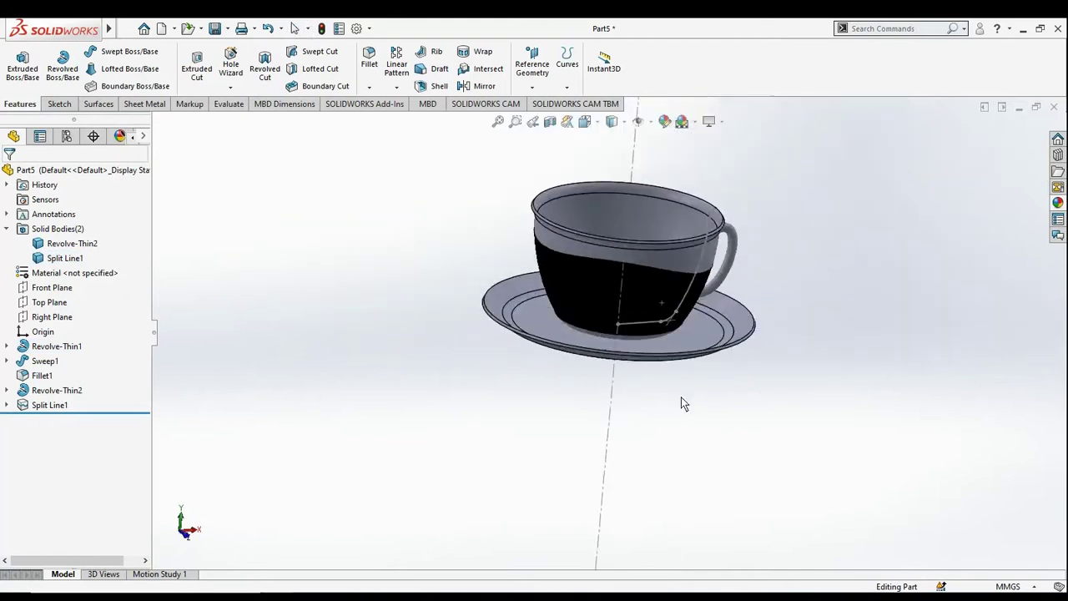
pyautogui.scroll(-2, 555, 172)
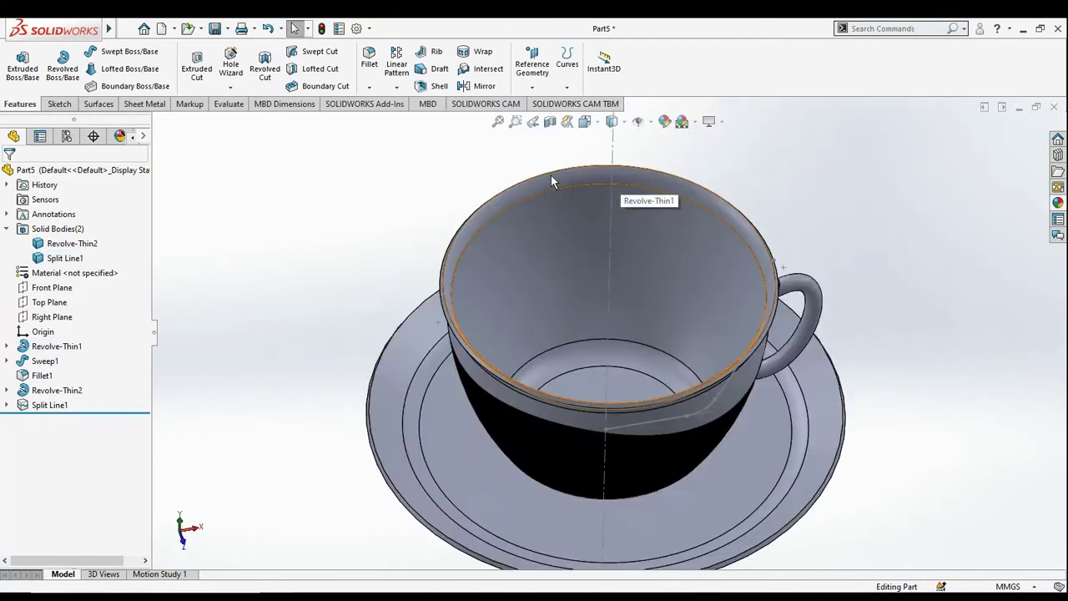
pyautogui.click(553, 177)
pyautogui.scroll(-3, 548, 286)
pyautogui.keyDown('ctrl'); pyautogui.click(605, 446); pyautogui.keyUp('ctrl')
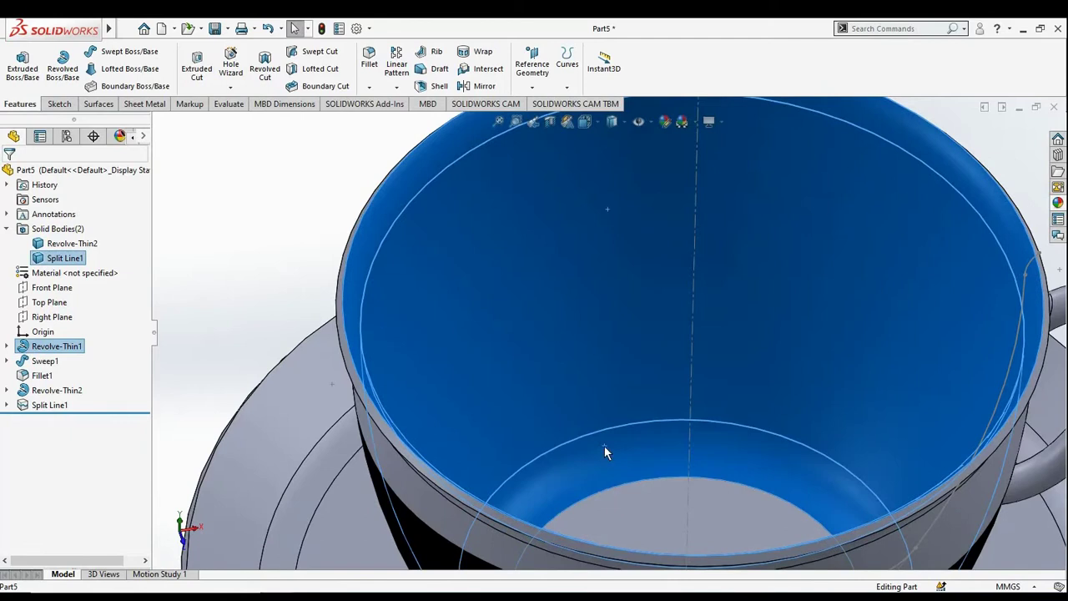
pyautogui.keyDown('ctrl'); pyautogui.click(615, 505); pyautogui.keyUp('ctrl')
# Give the selected interior faces a light, near-white face colour.
pyautogui.rightClick(615, 506)
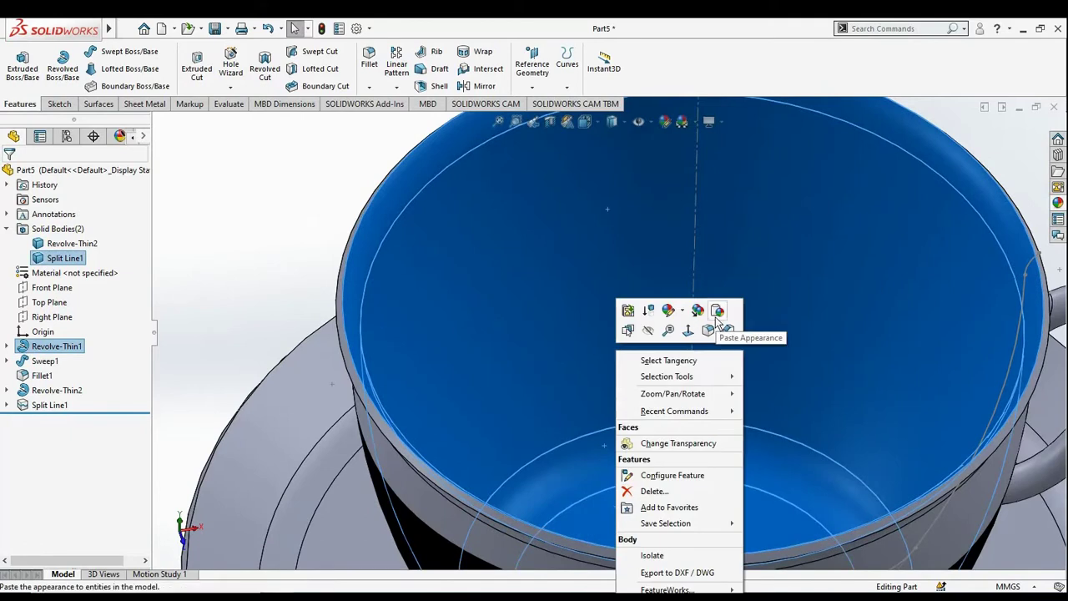
pyautogui.click(683, 311)
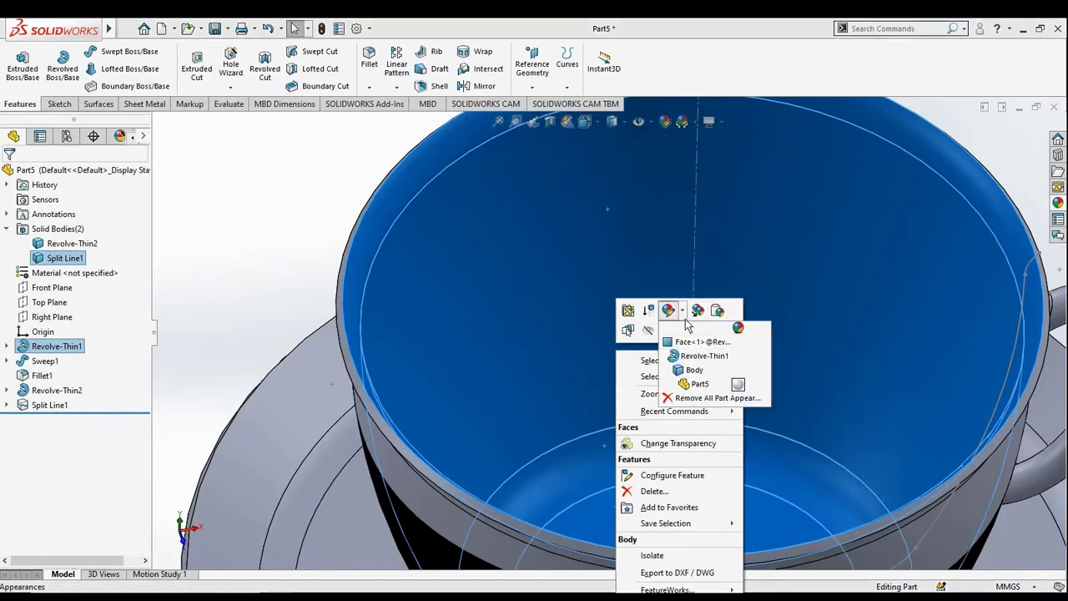
pyautogui.click(684, 344)
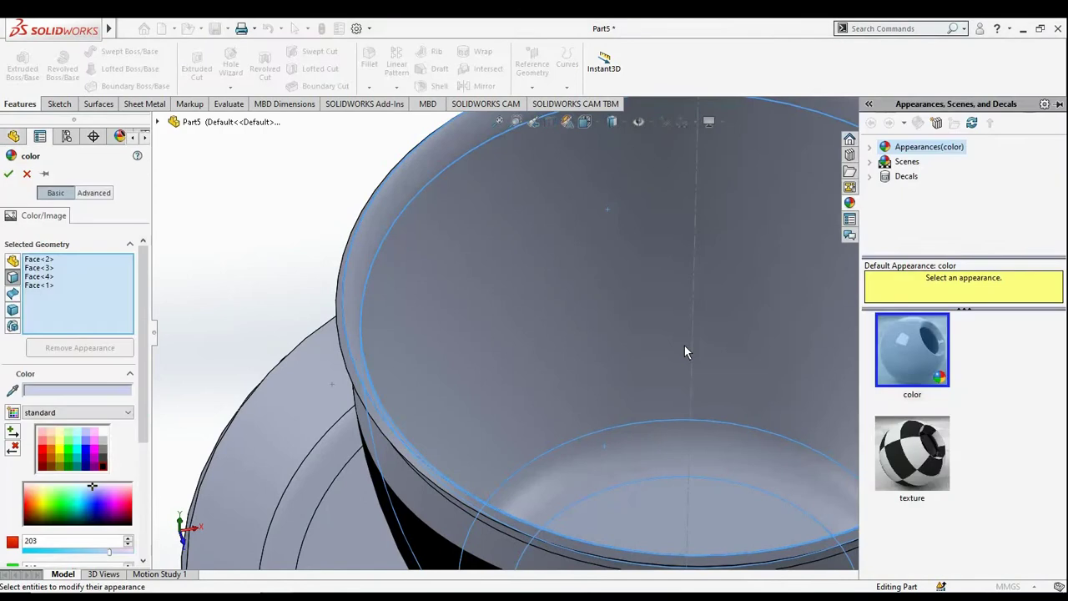
pyautogui.click(106, 430)
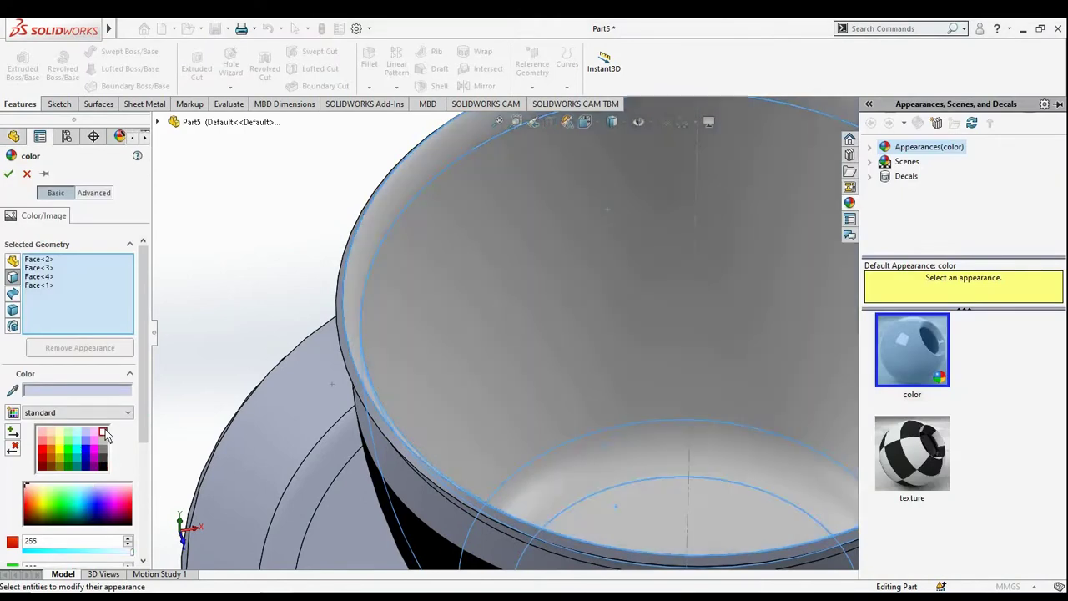
pyautogui.click(9, 174)
pyautogui.scroll(3, 350, 326)
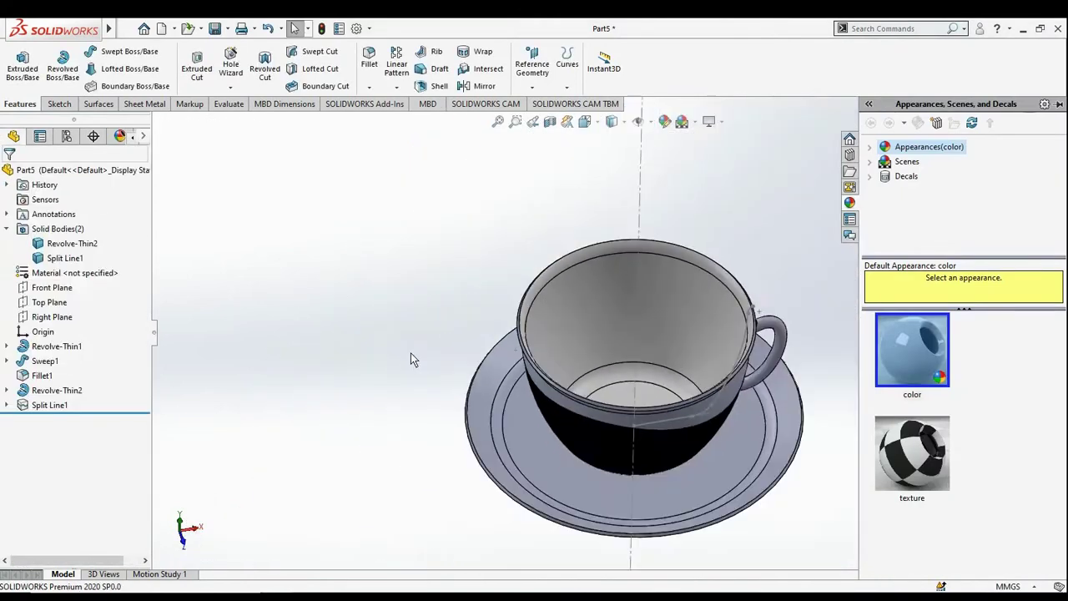
pyautogui.moveTo(411, 353); pyautogui.dragTo(491, 285, button='middle')
pyautogui.scroll(-3, 534, 296)
pyautogui.scroll(-3, 566, 313)
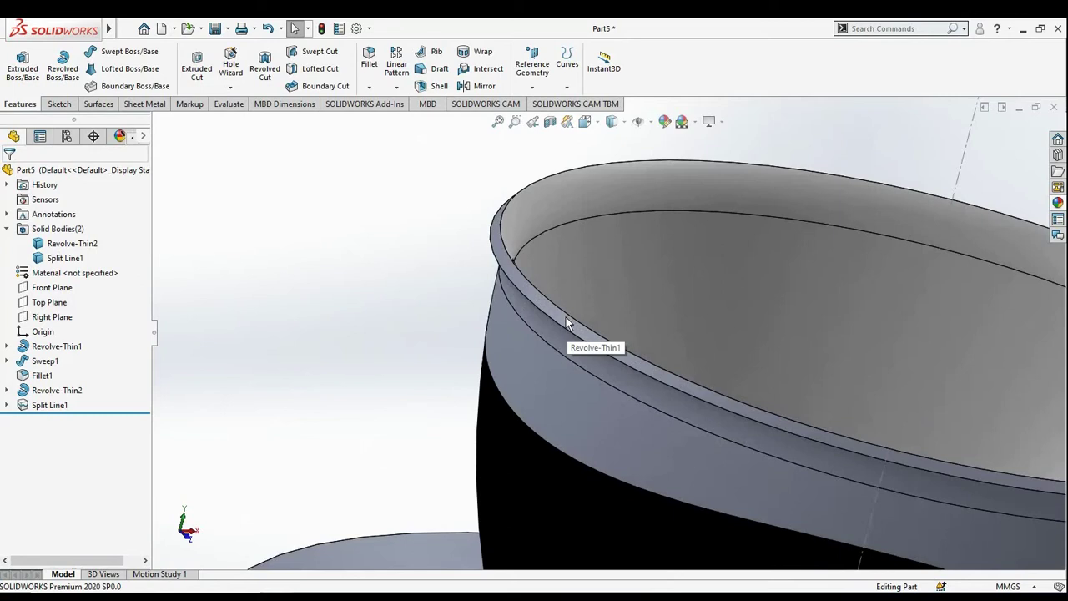
# Select the cup's rim, upper band faces, the handle and both handle joint fillets.
pyautogui.click(563, 330)
pyautogui.click(553, 360)
pyautogui.scroll(1, 585, 392)
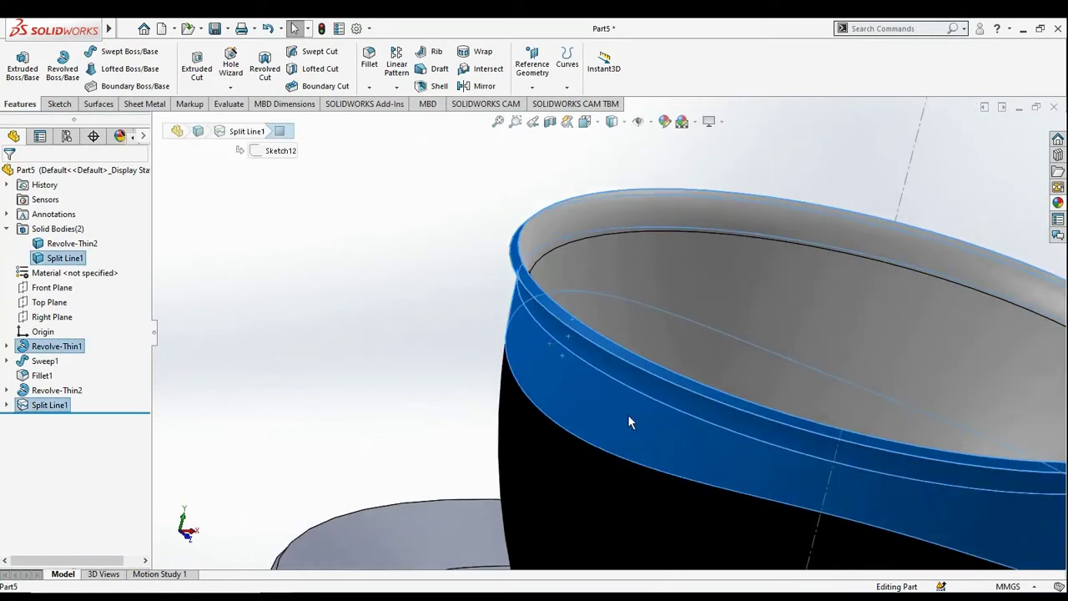
pyautogui.scroll(3, 629, 421)
pyautogui.moveTo(942, 462)
pyautogui.mouseDown(button='middle')
pyautogui.moveTo(866, 400)
pyautogui.moveTo(739, 371)
pyautogui.mouseUp(button='middle')
pyautogui.scroll(-3, 739, 372)
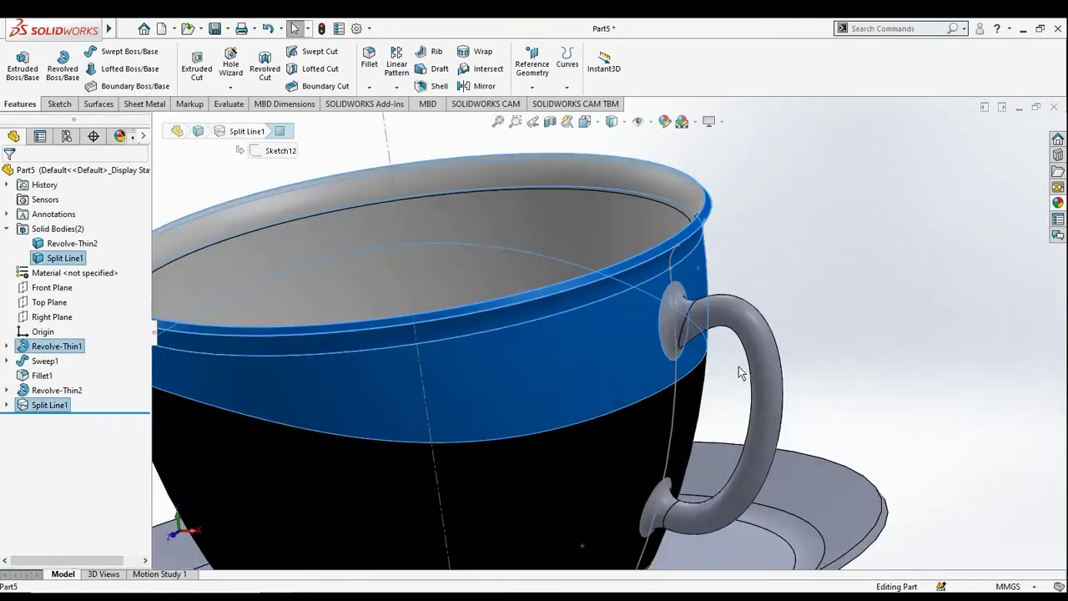
pyautogui.keyDown('ctrl'); pyautogui.click(680, 321); pyautogui.keyUp('ctrl')
pyautogui.keyDown('ctrl'); pyautogui.click(716, 320); pyautogui.keyUp('ctrl')
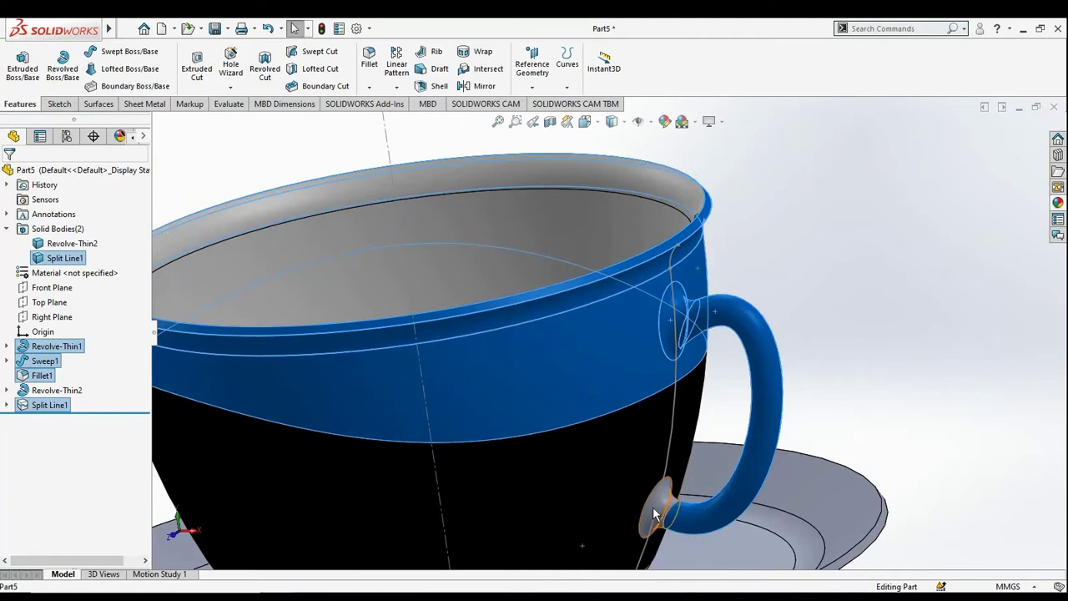
pyautogui.keyDown('ctrl'); pyautogui.click(655, 515); pyautogui.keyUp('ctrl')
# Apply a yellow colour appearance to the selected rim, band and handle faces.
pyautogui.rightClick(655, 515)
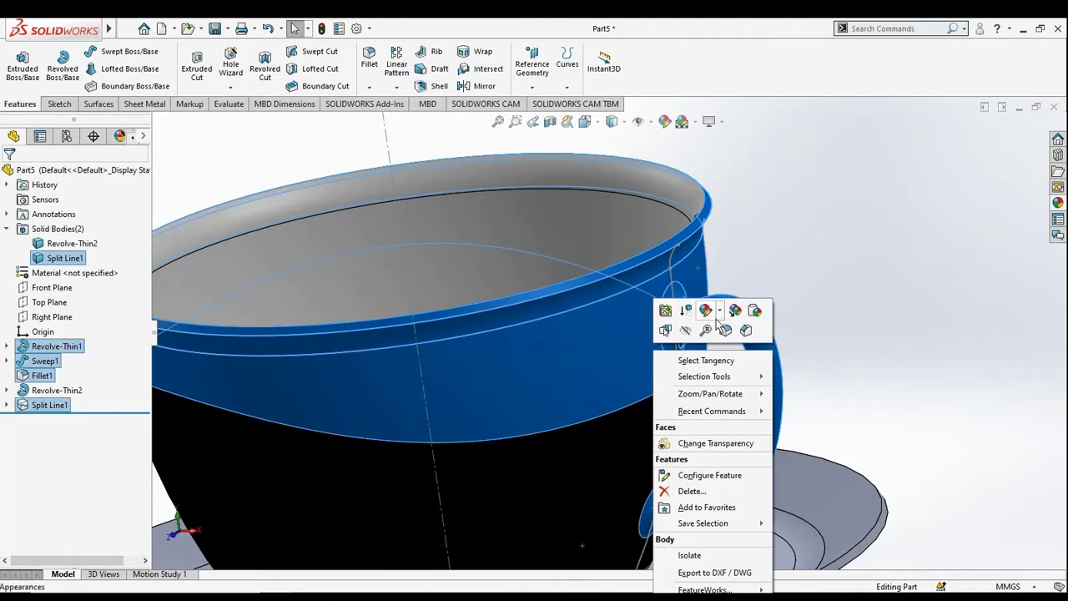
pyautogui.click(720, 312)
pyautogui.click(727, 351)
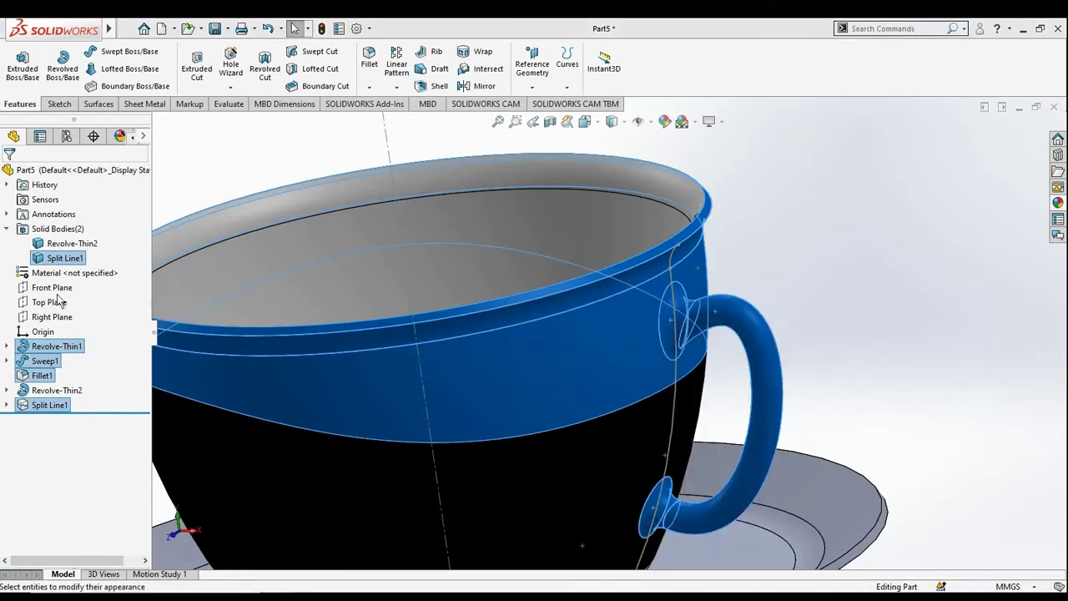
pyautogui.click(59, 441)
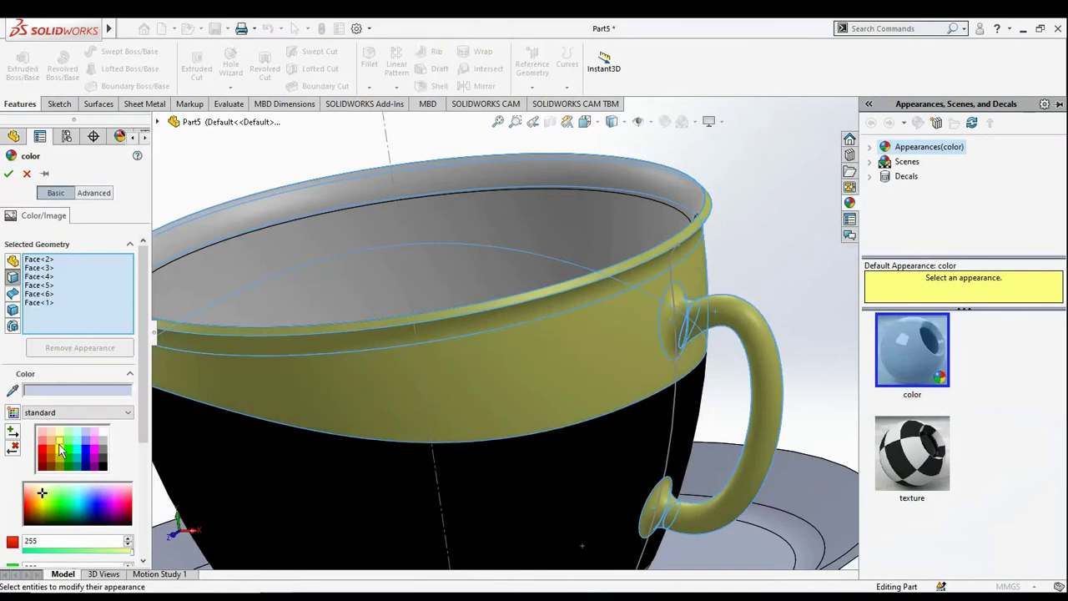
pyautogui.click(9, 173)
pyautogui.scroll(5, 543, 376)
pyautogui.moveTo(572, 396)
pyautogui.mouseDown(button='middle')
pyautogui.moveTo(690, 406)
pyautogui.moveTo(665, 477)
pyautogui.mouseUp(button='middle')
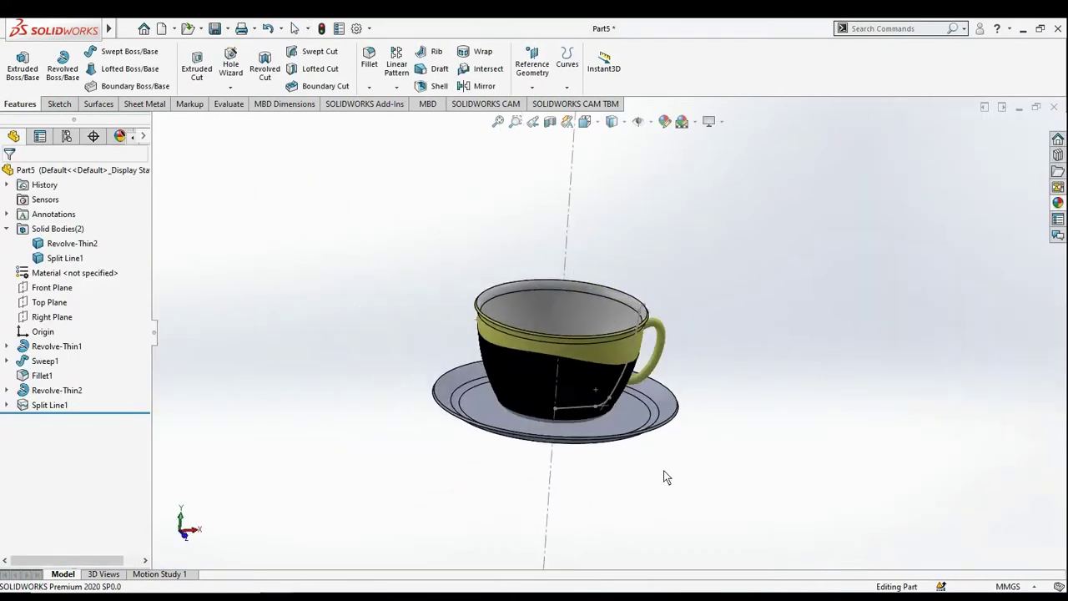
# Give the saucer body (Revolve-Thin2) a yellow body appearance matching the cup's band.
pyautogui.scroll(-3, 674, 434)
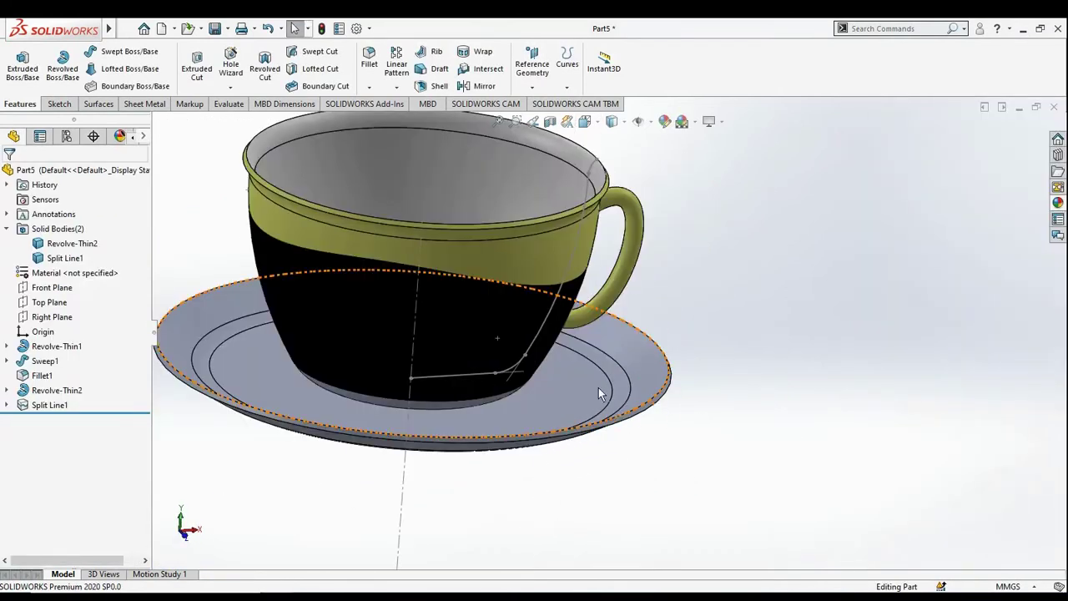
pyautogui.rightClick(76, 262)
pyautogui.click(42, 244)
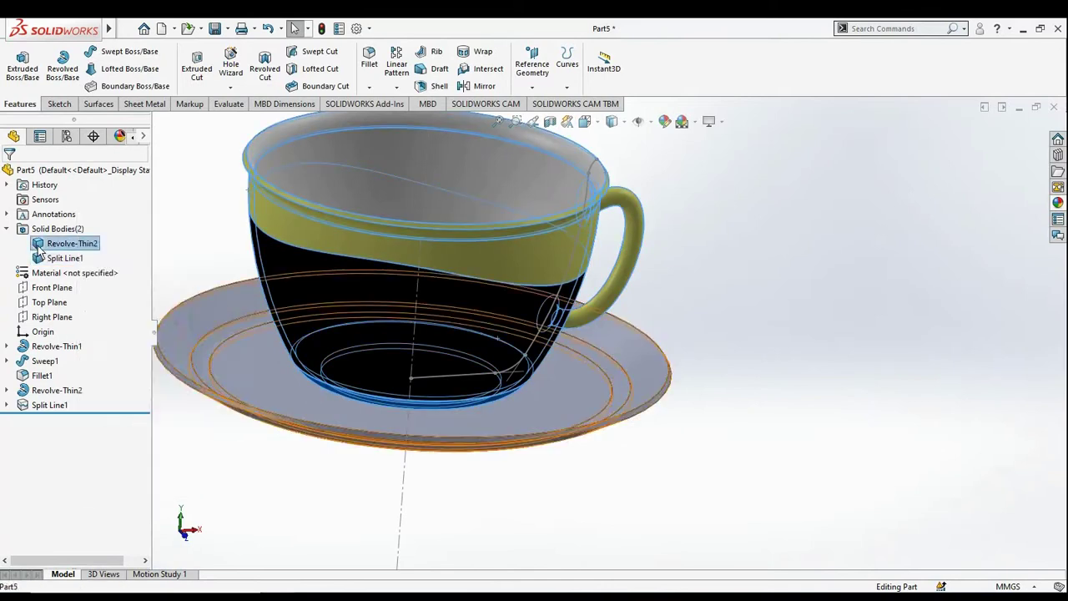
pyautogui.rightClick(42, 243)
pyautogui.click(125, 228)
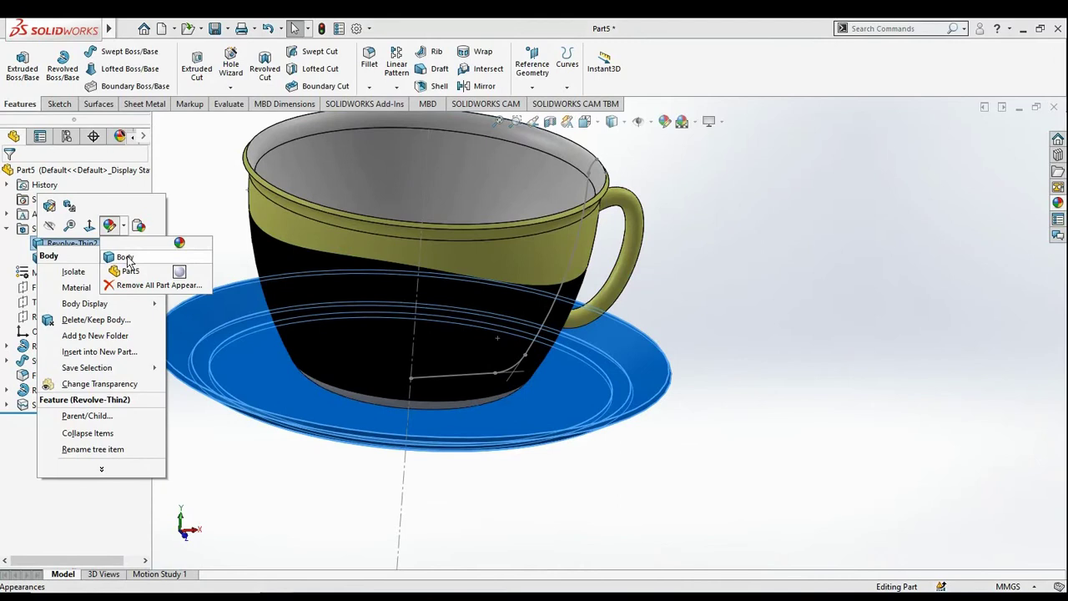
pyautogui.click(125, 258)
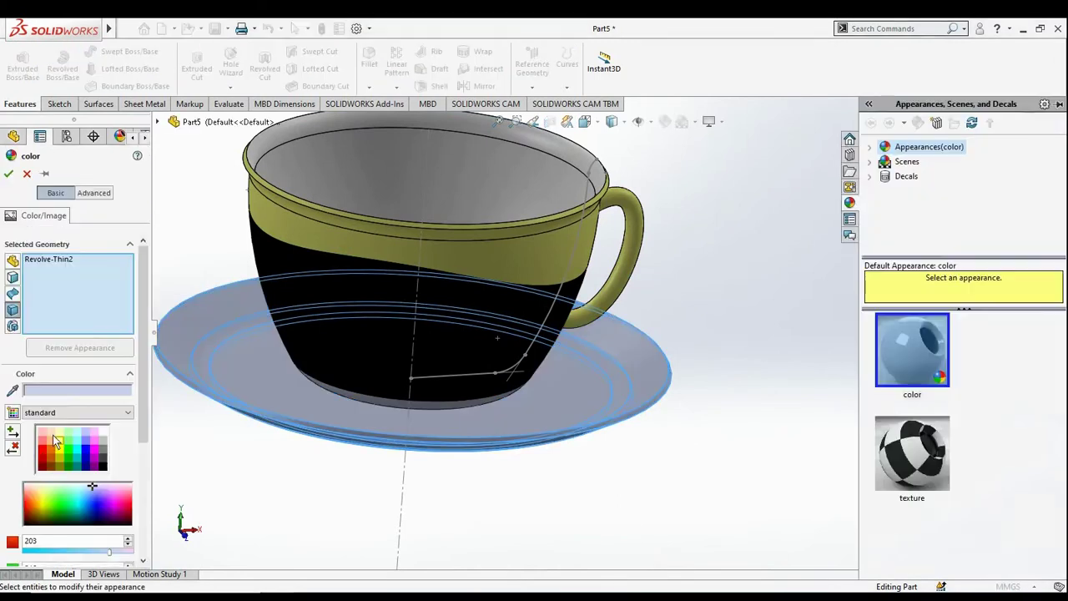
pyautogui.click(57, 443)
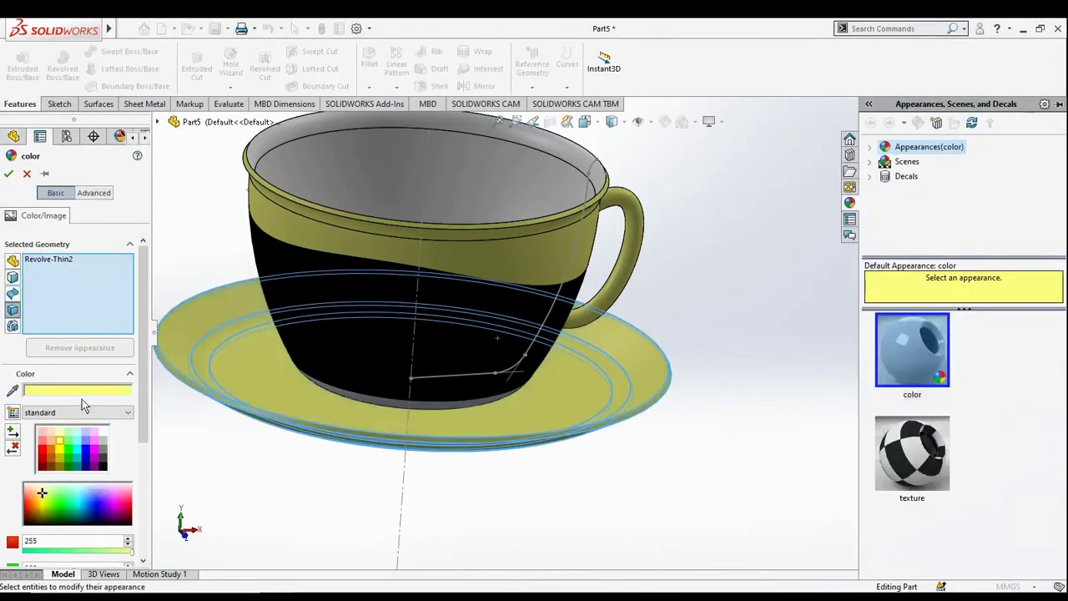
pyautogui.click(8, 174)
pyautogui.moveTo(698, 395)
pyautogui.mouseDown(button='middle')
pyautogui.moveTo(735, 336)
pyautogui.moveTo(735, 348)
pyautogui.mouseUp(button='middle')
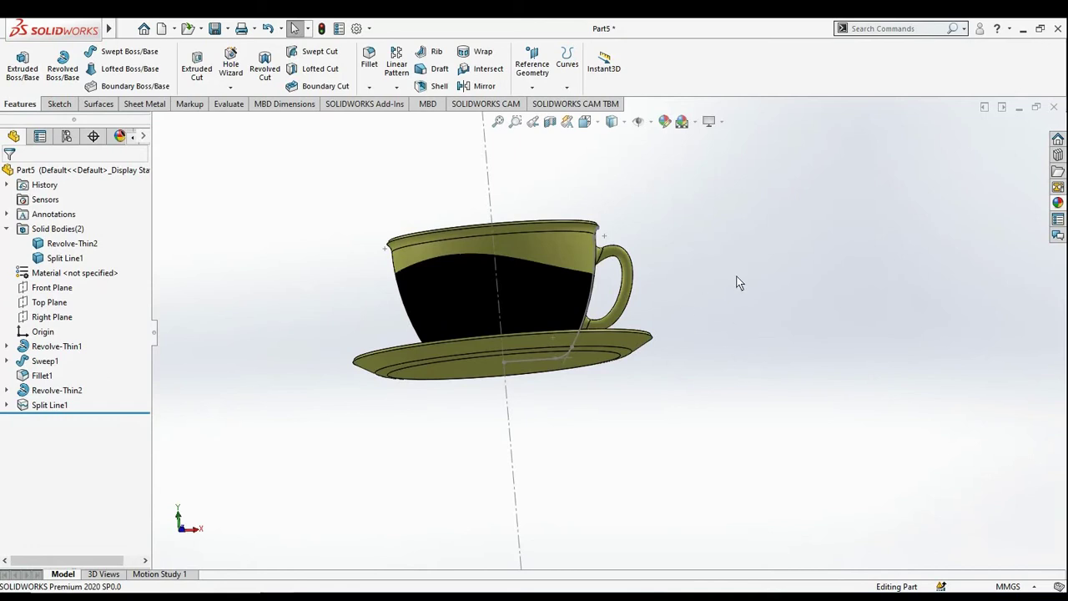
pyautogui.moveTo(738, 283)
pyautogui.mouseDown(button='middle')
pyautogui.moveTo(753, 310)
pyautogui.moveTo(737, 312)
pyautogui.mouseUp(button='middle')
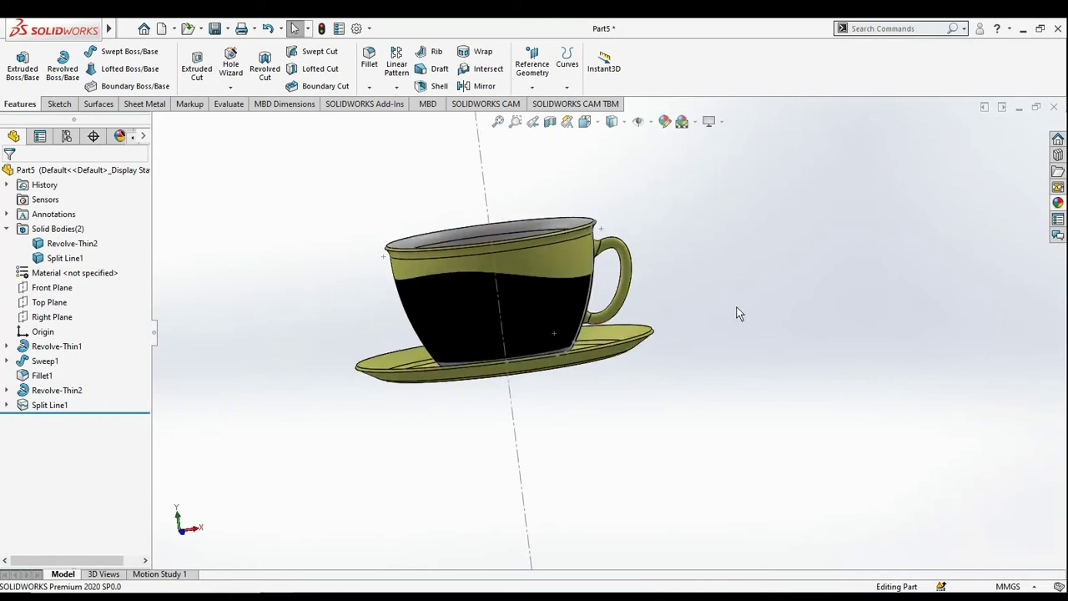